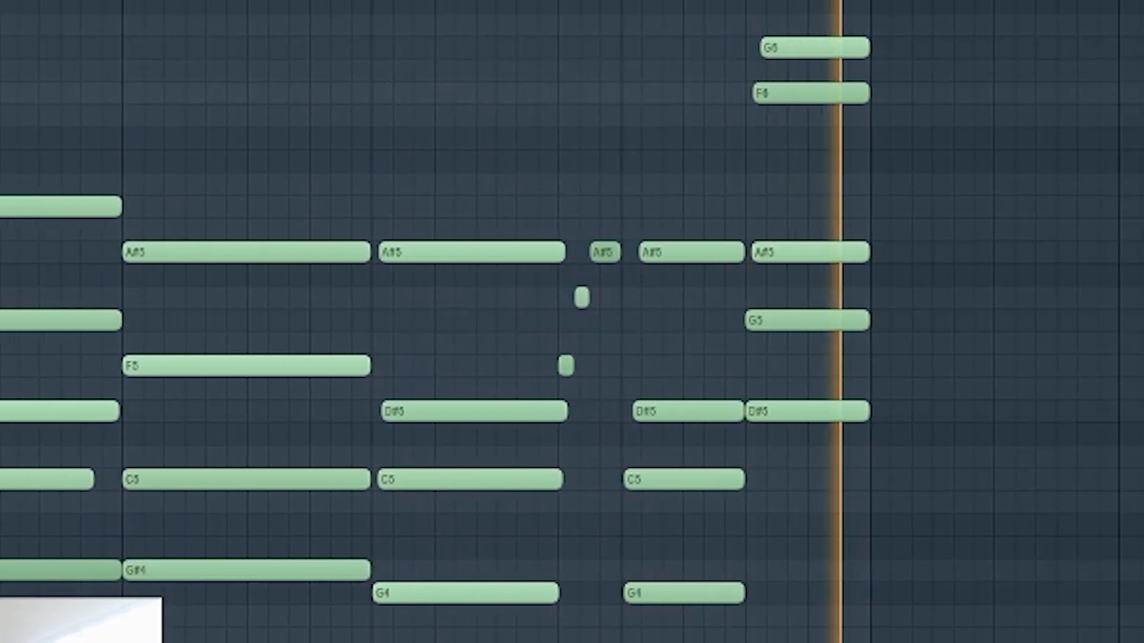
Stop the piano roll playback and solo Track 2 in the playlist.
{"action": "key", "text": "space"}
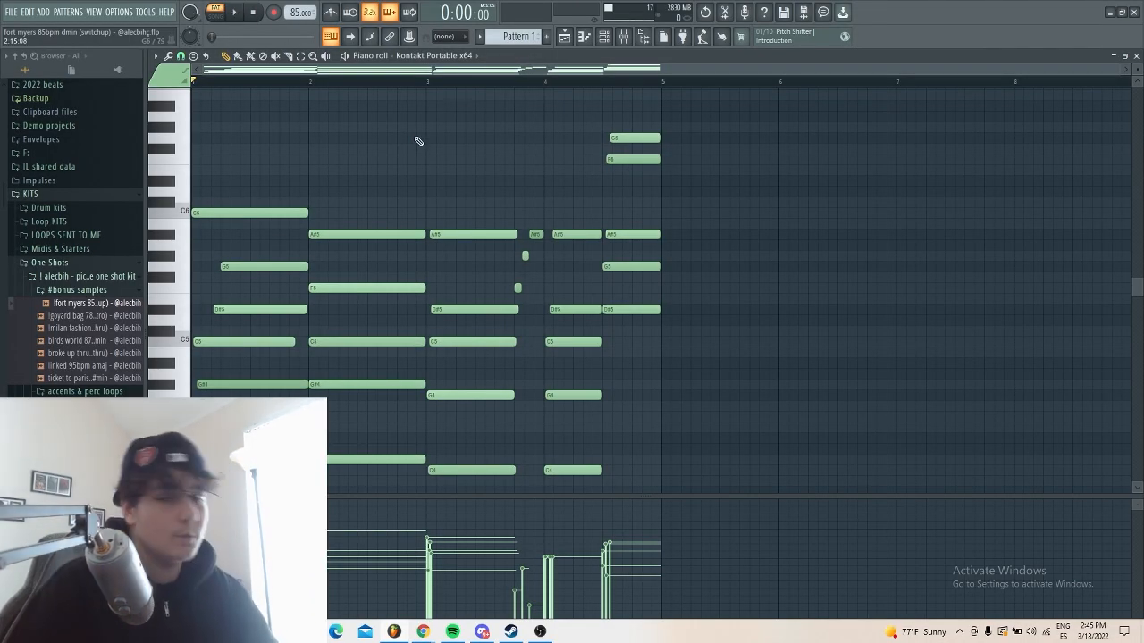
{"action": "left_click", "coordinate": [564, 35]}
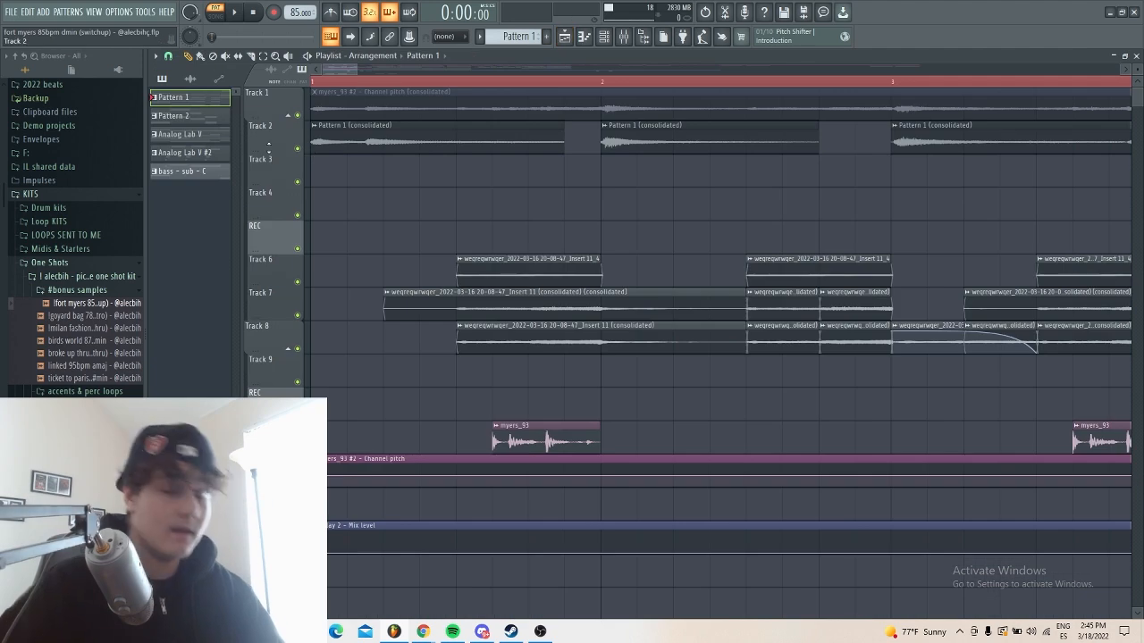
{"action": "scroll", "coordinate": [299, 141], "scroll_direction": "up", "scroll_amount": 1}
{"action": "left_click", "coordinate": [298, 149], "text": "ctrl"}
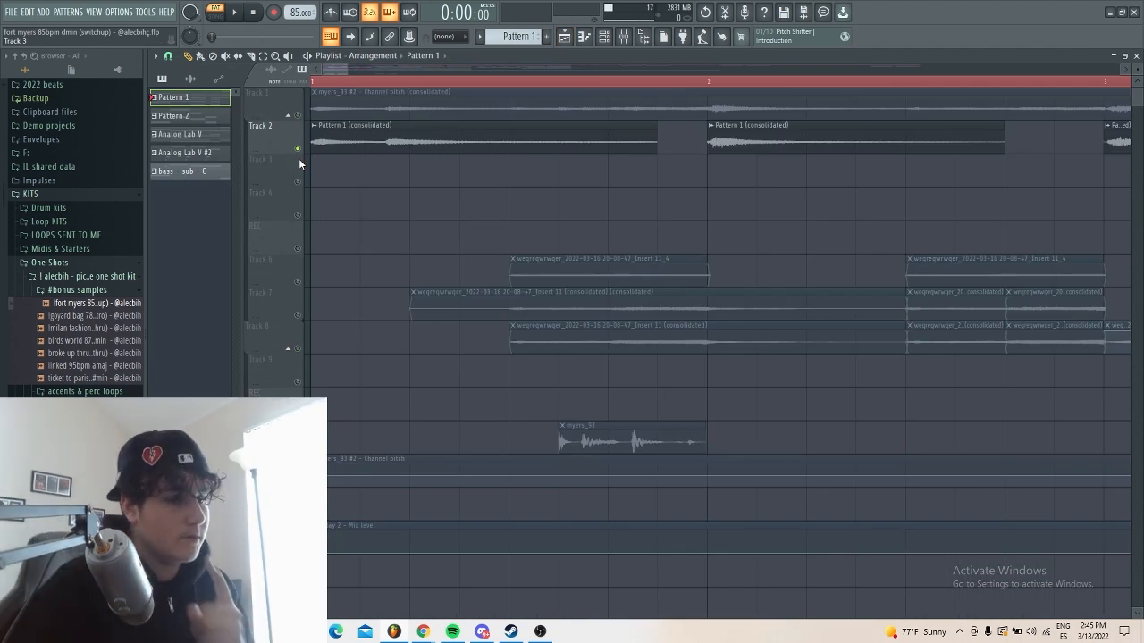
Play the soloed consolidated Pattern 1 clips on Track 2 in song mode through the first four bars.
{"action": "scroll", "coordinate": [685, 149], "scroll_direction": "down", "scroll_amount": 4}
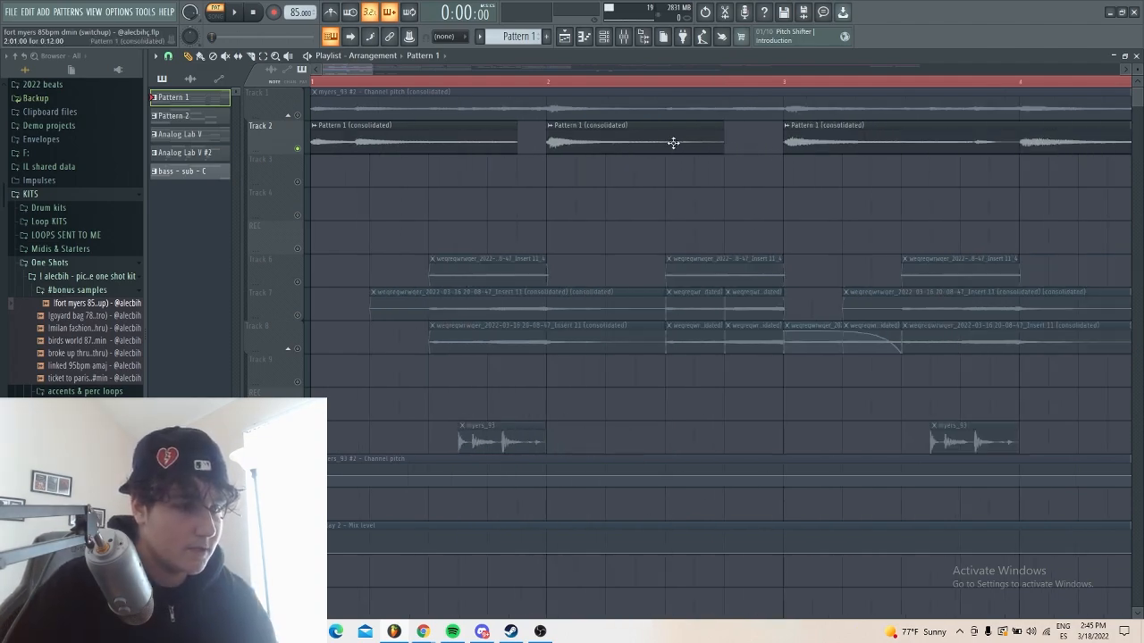
{"action": "double_click", "coordinate": [420, 129]}
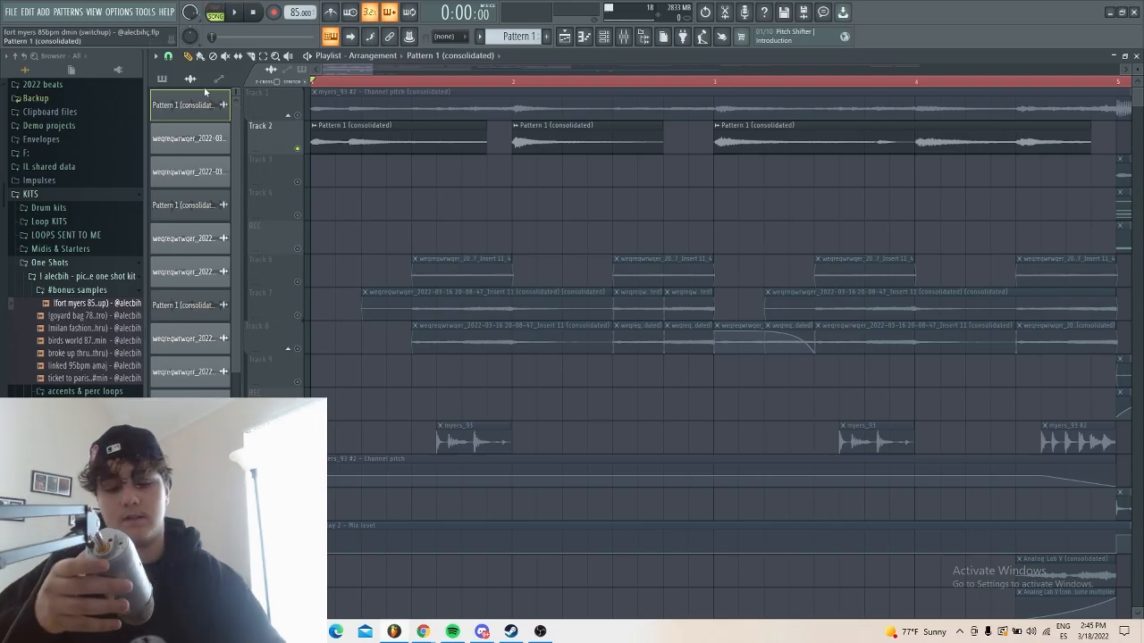
{"action": "key", "text": "space"}
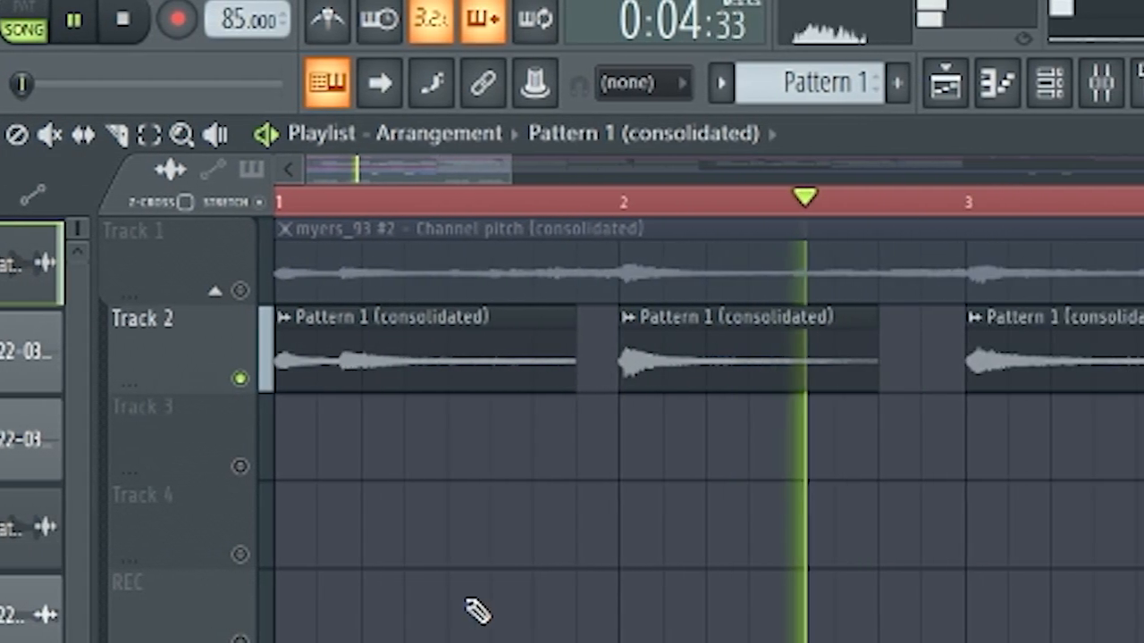
{"action": "scroll", "coordinate": [508, 593], "scroll_direction": "down", "scroll_amount": 2}
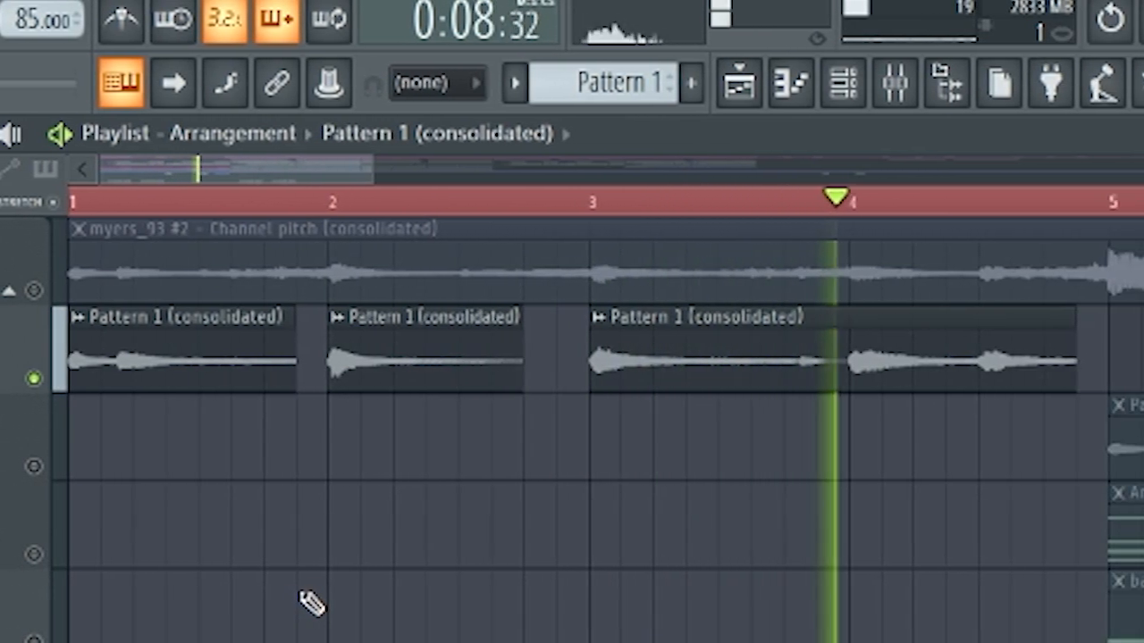
{"action": "scroll", "coordinate": [313, 601], "scroll_direction": "down", "scroll_amount": 2}
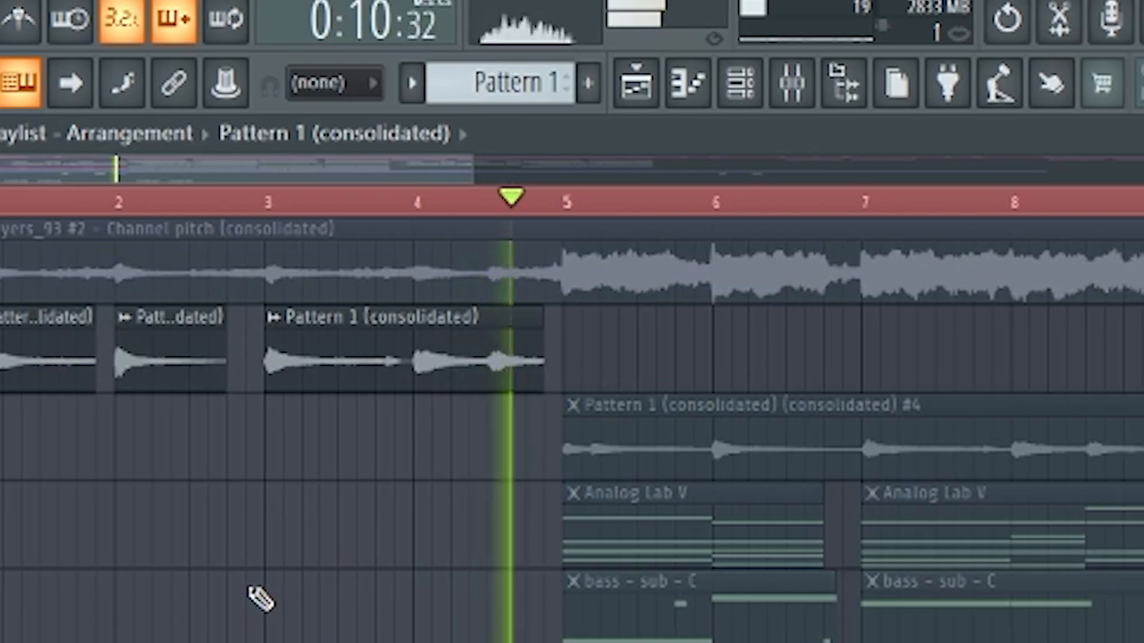
{"action": "key", "text": "space"}
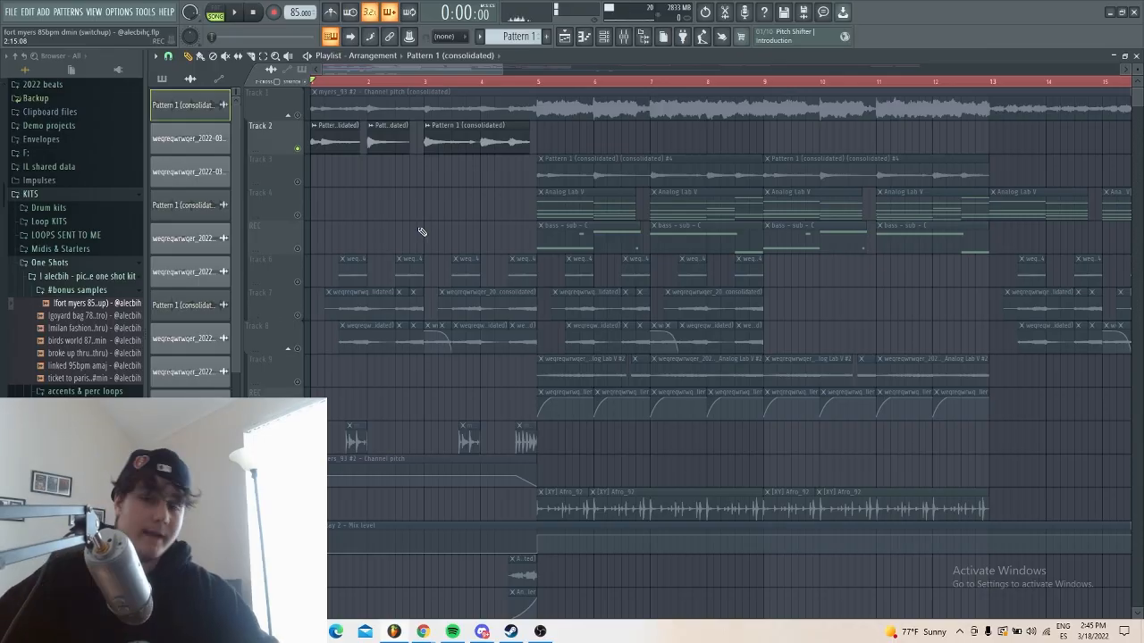
Inspect the ValhallaVintageVerb settings on mixer insert 17 and return to the playlist.
{"action": "left_click", "coordinate": [625, 36]}
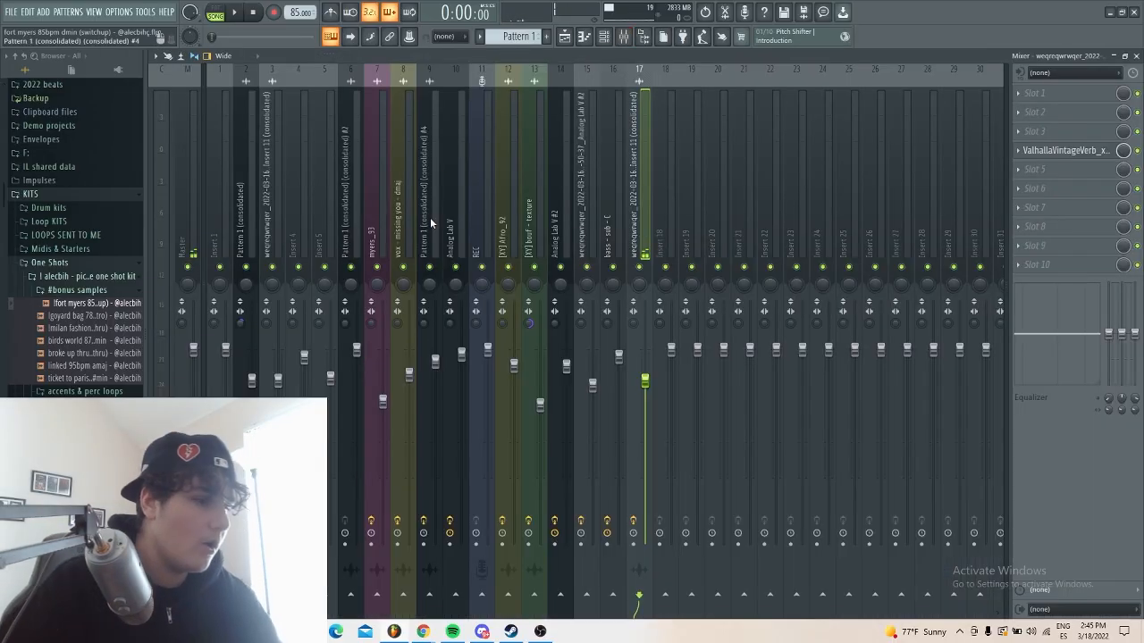
{"action": "left_click", "coordinate": [1108, 150]}
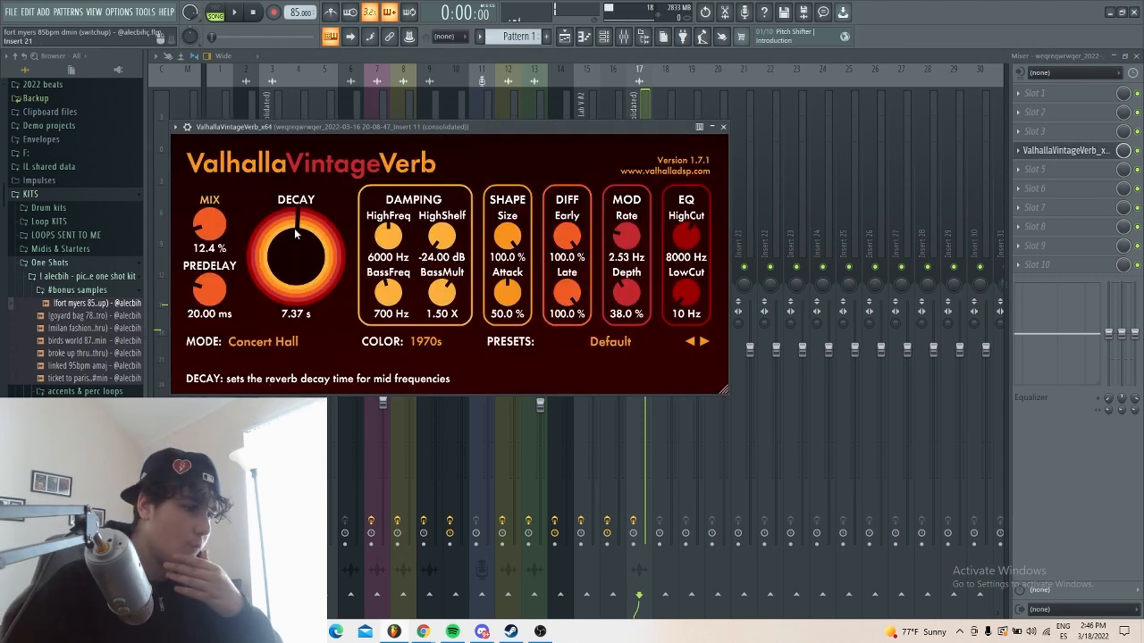
{"action": "left_click", "coordinate": [565, 37]}
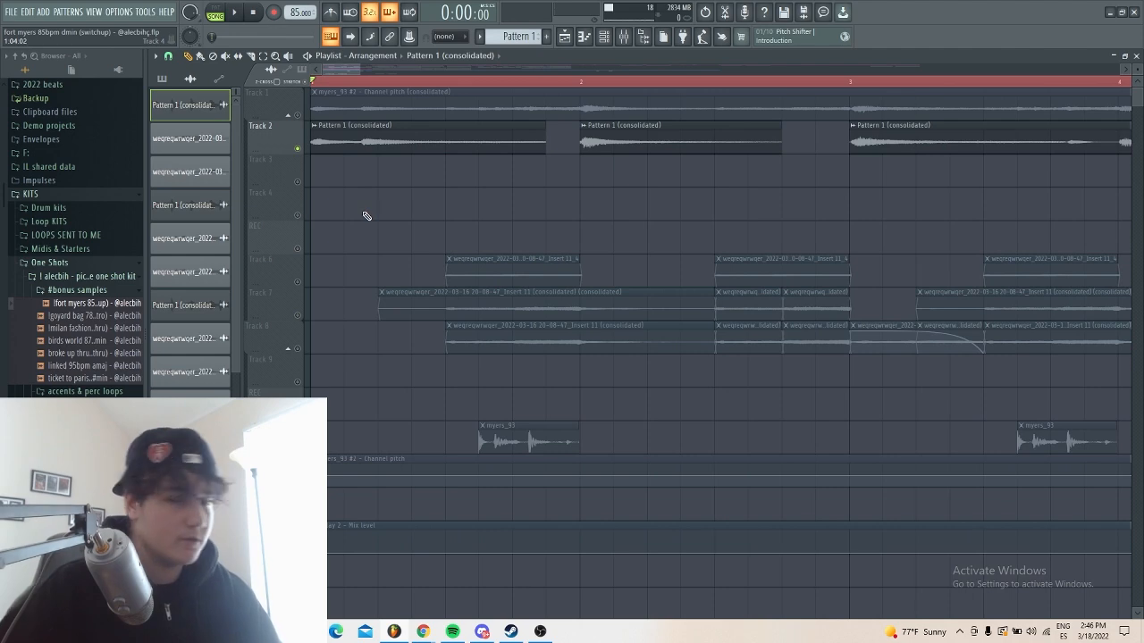
Unmute the REC track holding the myers_93 clips and the Track 12 channel pitch automation alongside Track 2.
{"action": "scroll", "coordinate": [401, 224], "scroll_direction": "down", "scroll_amount": 5}
{"action": "scroll", "coordinate": [407, 253], "scroll_direction": "down", "scroll_amount": 2}
{"action": "scroll", "coordinate": [316, 309], "scroll_direction": "up", "scroll_amount": 4}
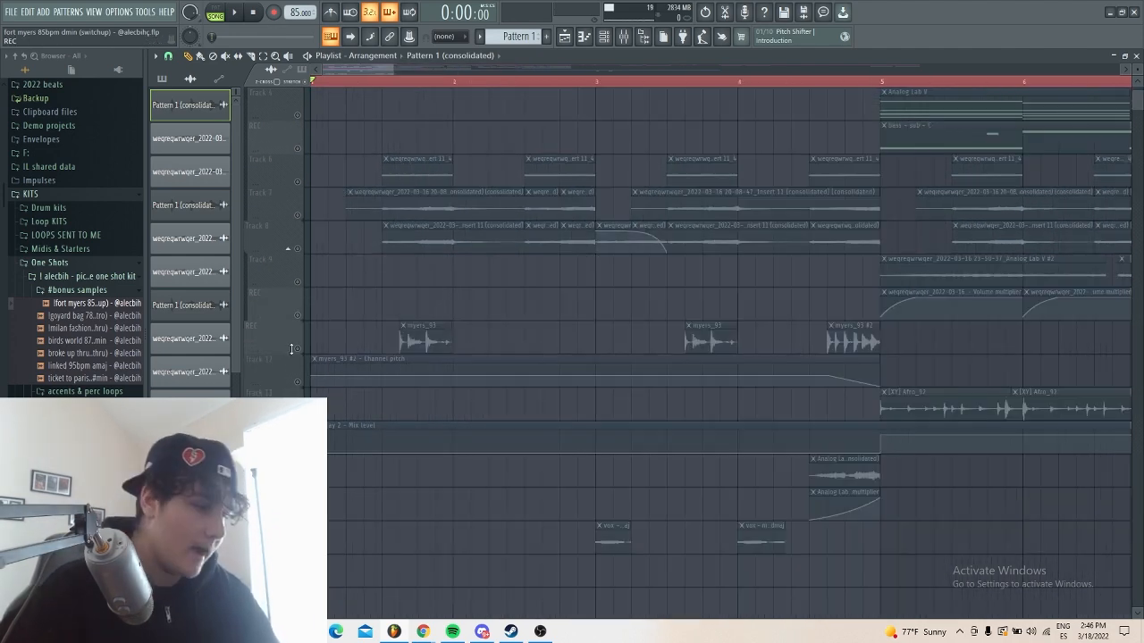
{"action": "left_click", "coordinate": [299, 350]}
{"action": "left_click", "coordinate": [298, 382]}
{"action": "scroll", "coordinate": [317, 286], "scroll_direction": "up", "scroll_amount": 3}
{"action": "left_click", "coordinate": [298, 148]}
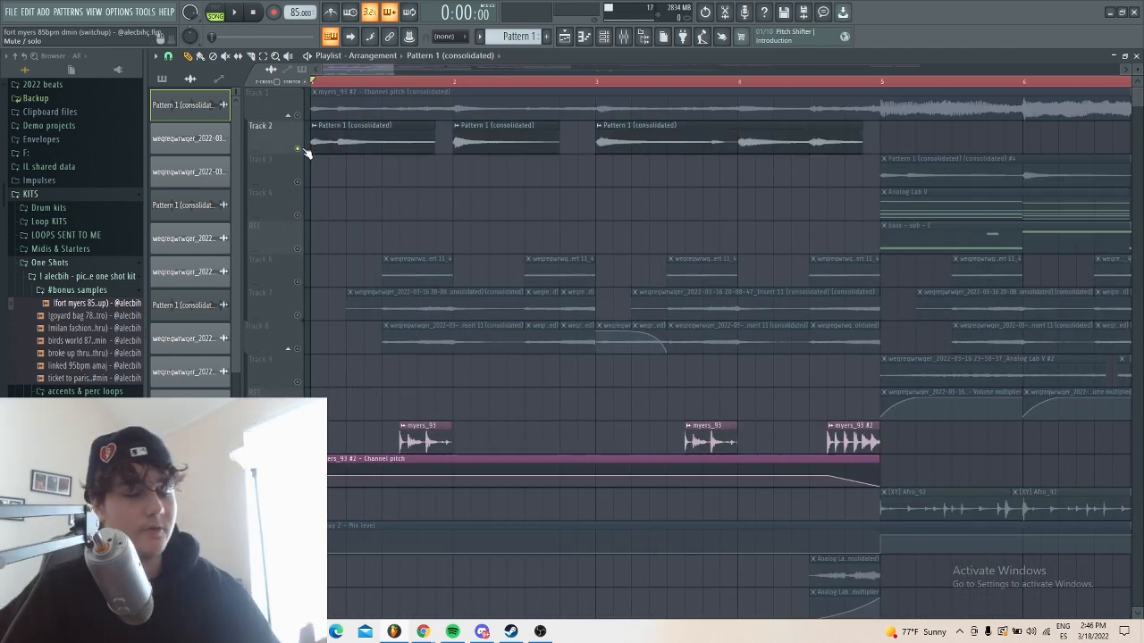
Play the Track 2 melody together with the myers_93 clips and their pitch automation from the start.
{"action": "scroll", "coordinate": [373, 346], "scroll_direction": "down", "scroll_amount": 3}
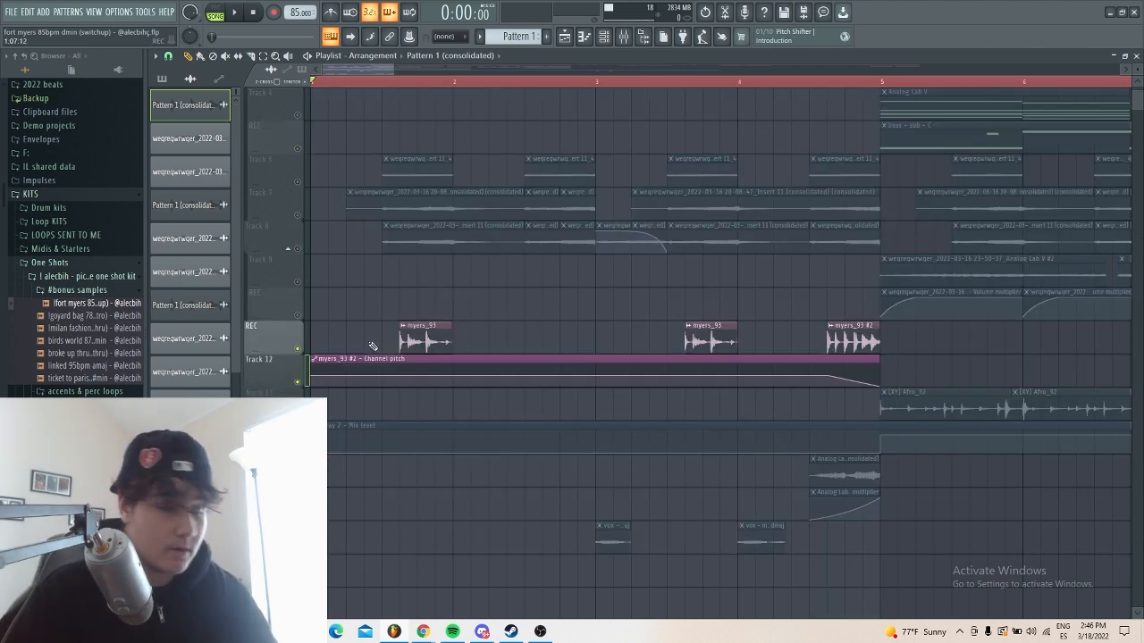
{"action": "scroll", "coordinate": [327, 337], "scroll_direction": "up", "scroll_amount": 7}
{"action": "scroll", "coordinate": [406, 211], "scroll_direction": "down", "scroll_amount": 3}
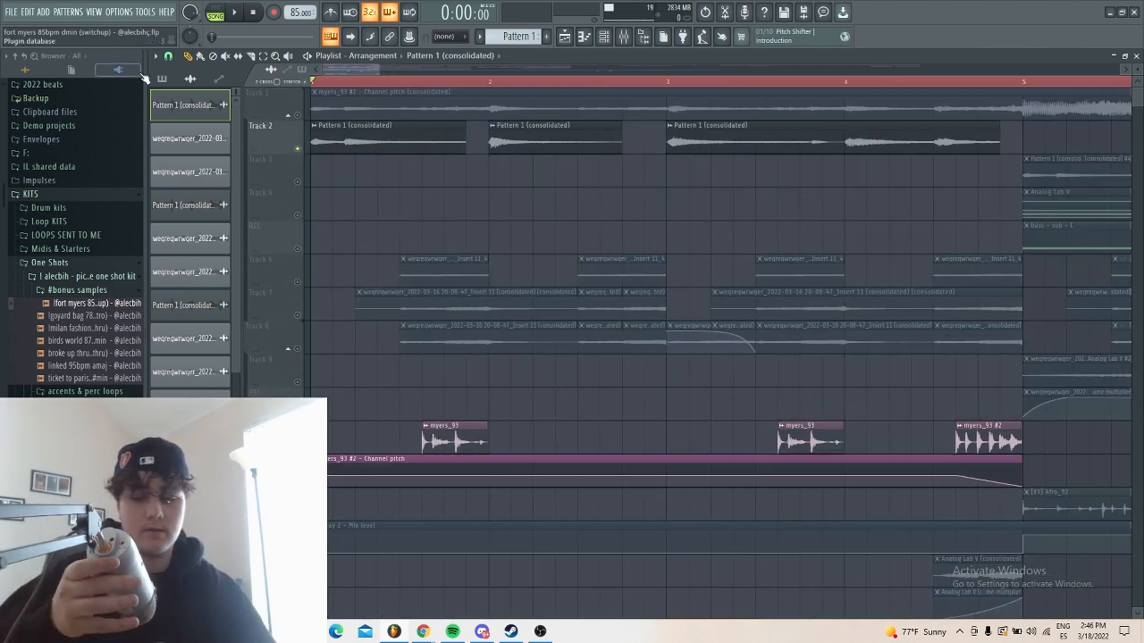
{"action": "key", "text": "space"}
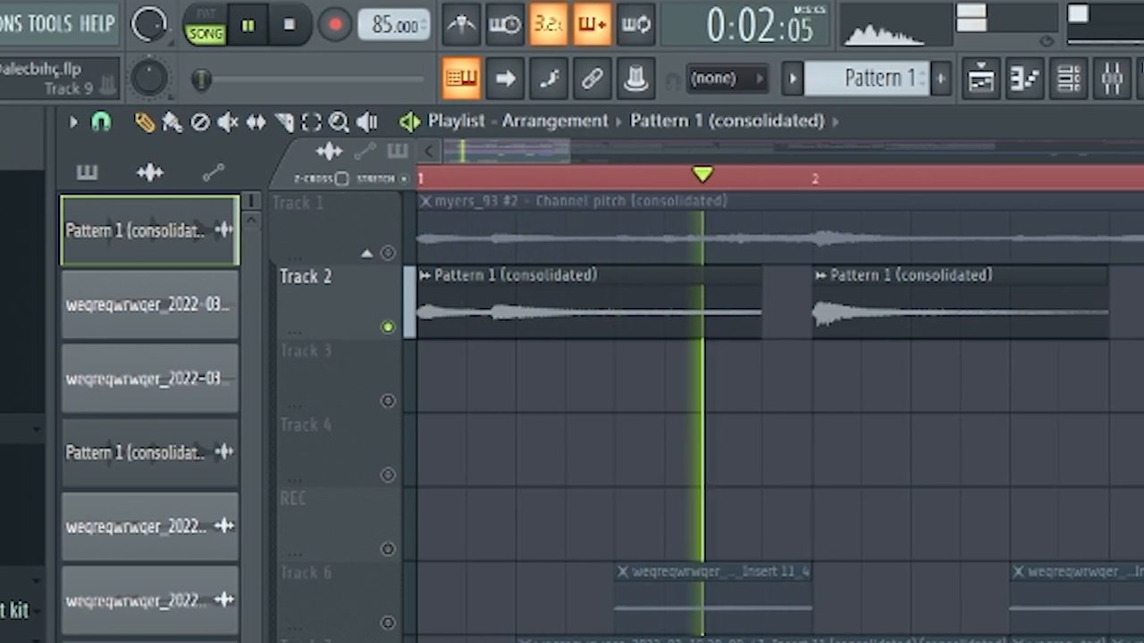
{"action": "scroll", "coordinate": [782, 402], "scroll_direction": "down", "scroll_amount": 3}
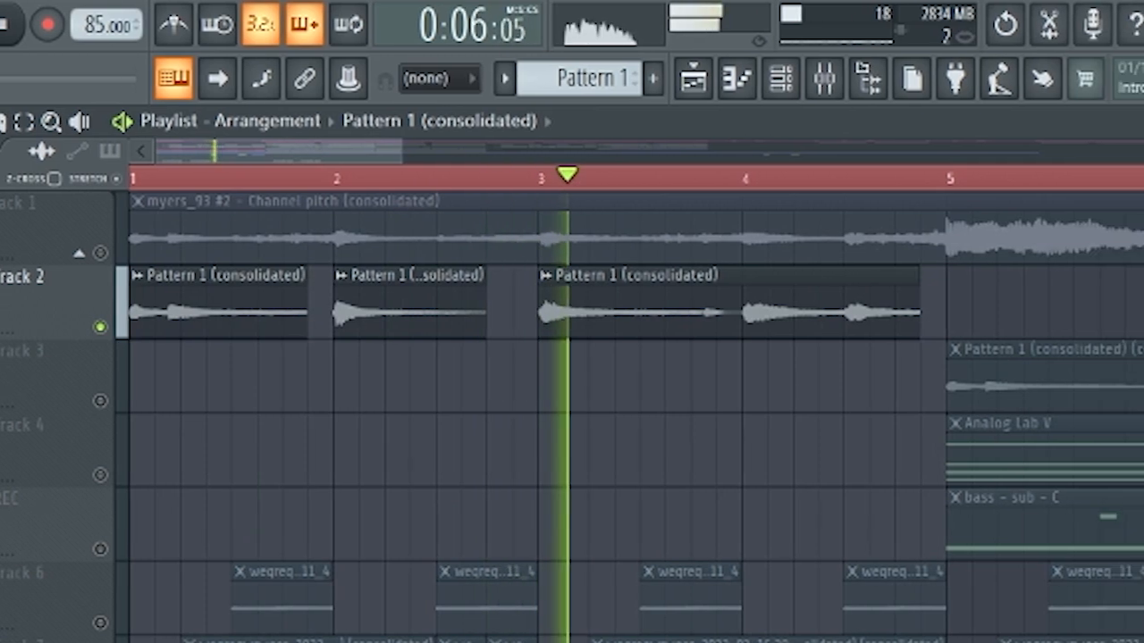
{"action": "scroll", "coordinate": [668, 357], "scroll_direction": "up", "scroll_amount": 4}
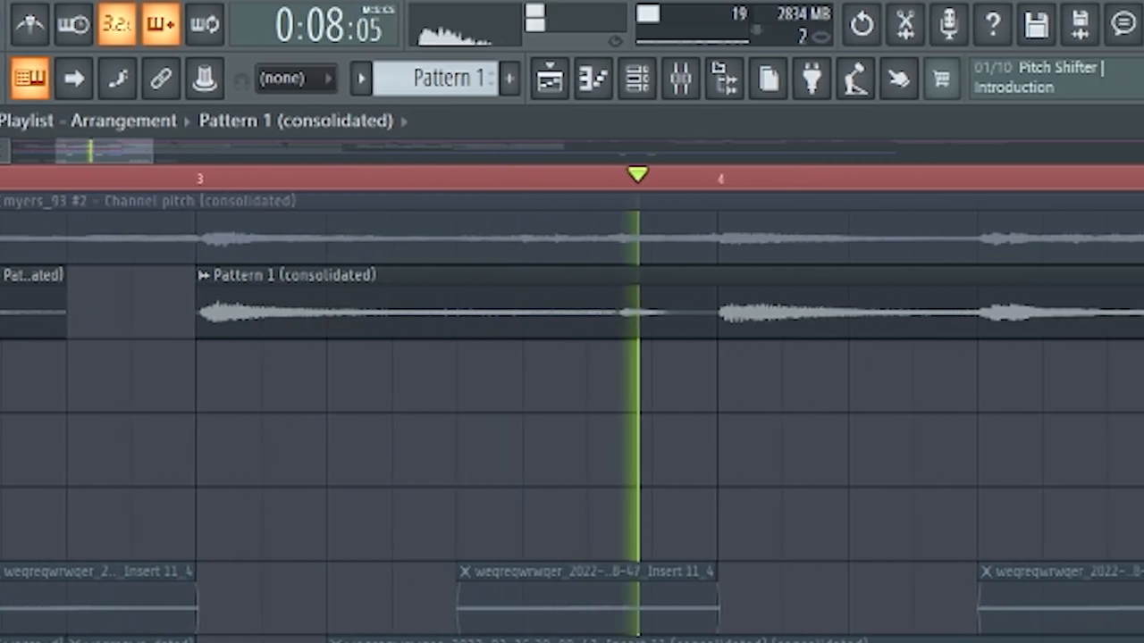
{"action": "scroll", "coordinate": [572, 402], "scroll_direction": "down", "scroll_amount": 4}
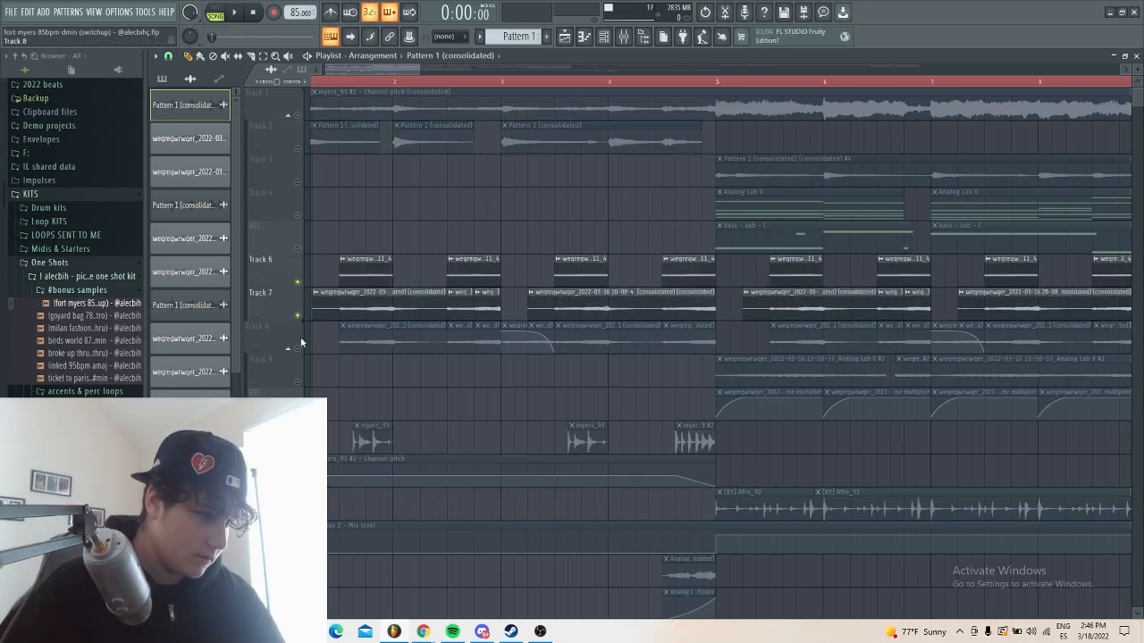
Unmute Track 8 and play the layered clips on Tracks 6 to 8 from the middle of bar 1.
{"action": "left_click", "coordinate": [298, 349]}
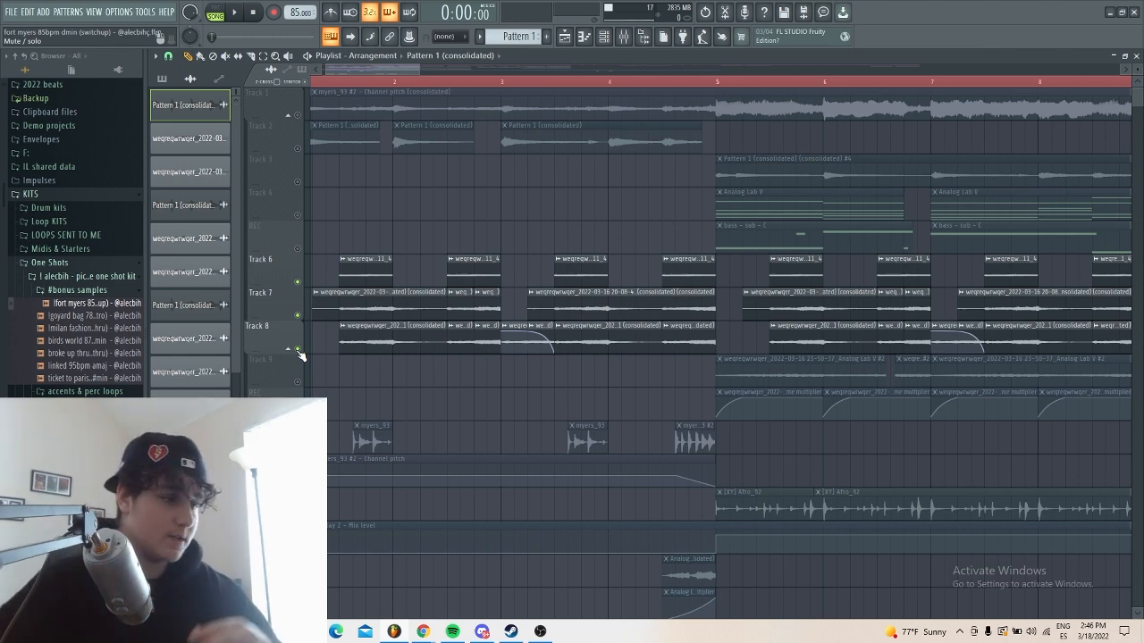
{"action": "scroll", "coordinate": [279, 261], "scroll_direction": "up", "scroll_amount": 4}
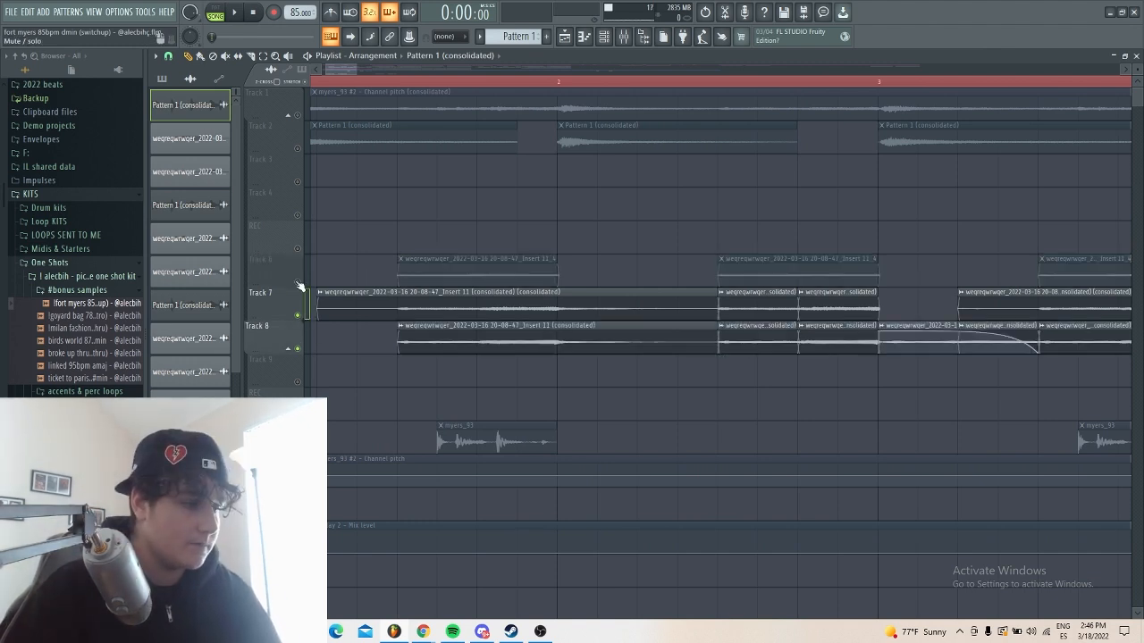
{"action": "left_click", "coordinate": [400, 82]}
{"action": "key", "text": "space"}
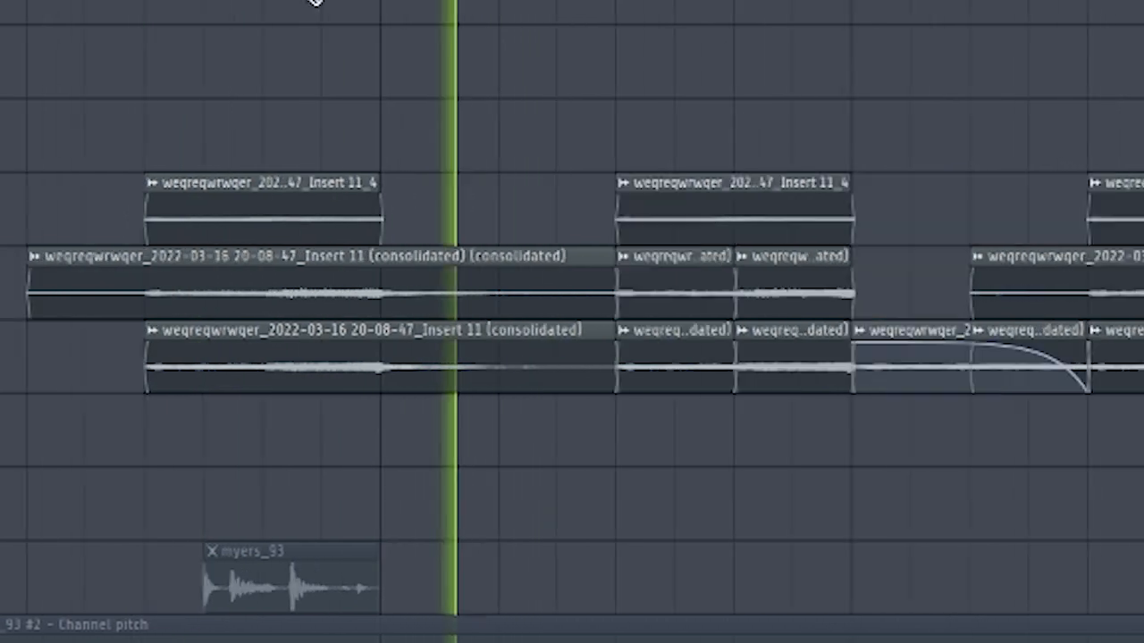
{"action": "scroll", "coordinate": [318, 11], "scroll_direction": "down", "scroll_amount": 1}
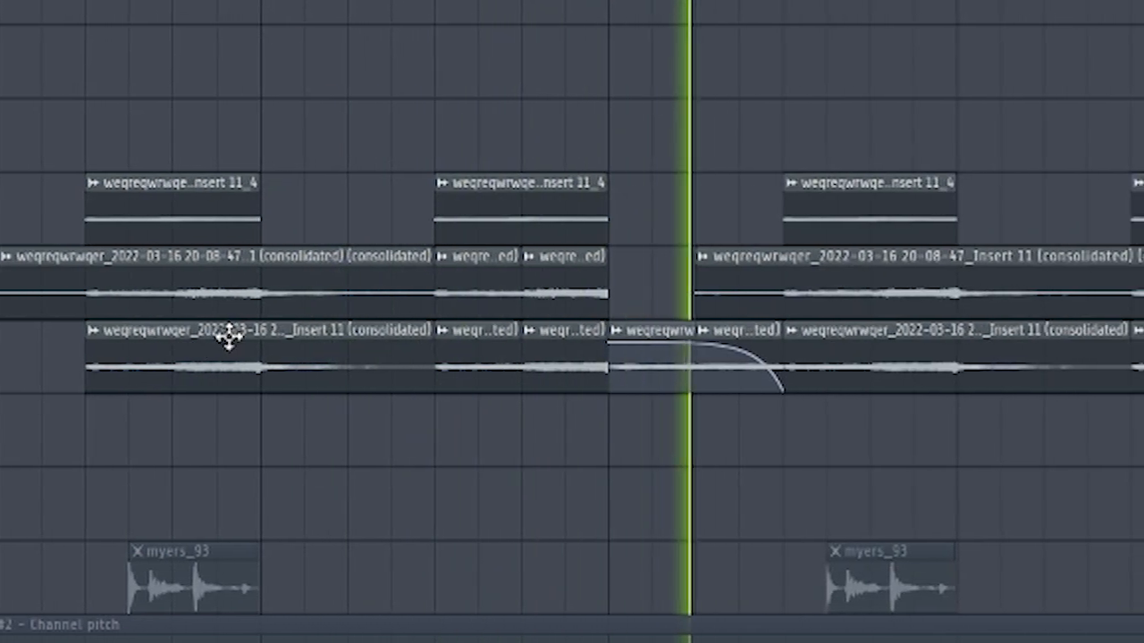
{"action": "scroll", "coordinate": [230, 314], "scroll_direction": "down", "scroll_amount": 3}
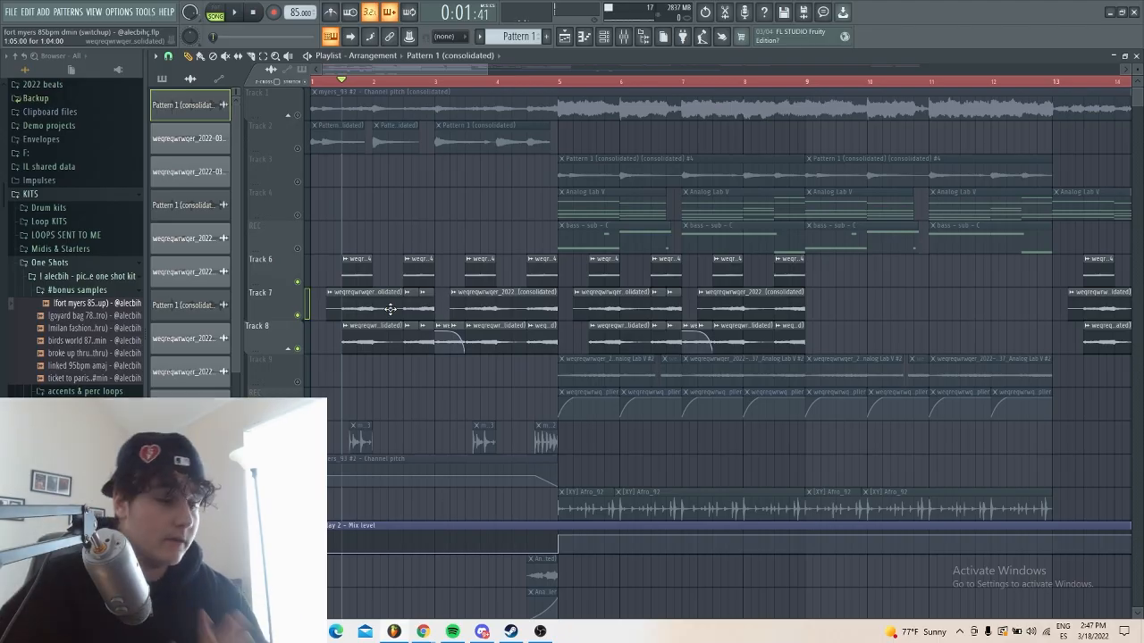
{"action": "scroll", "coordinate": [391, 309], "scroll_direction": "up", "scroll_amount": 3}
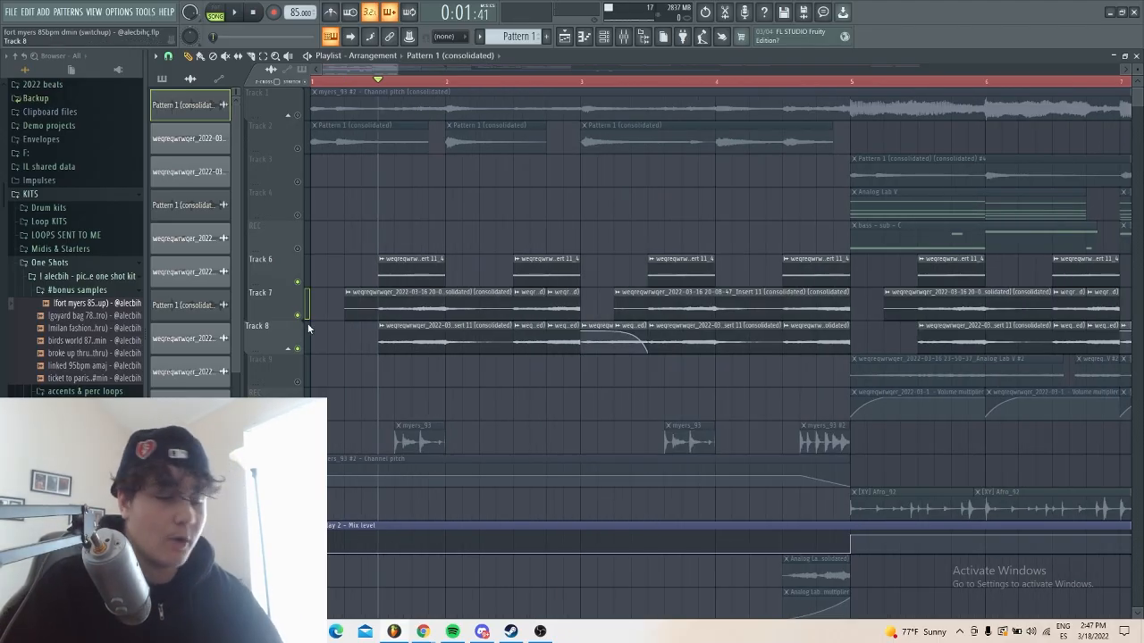
Inspect the Fruity parametric EQ 2, Auto-Tune, LittleAlterBoy and ValhallaVintageVerb effects on mixer insert 4.
{"action": "left_click", "coordinate": [625, 36]}
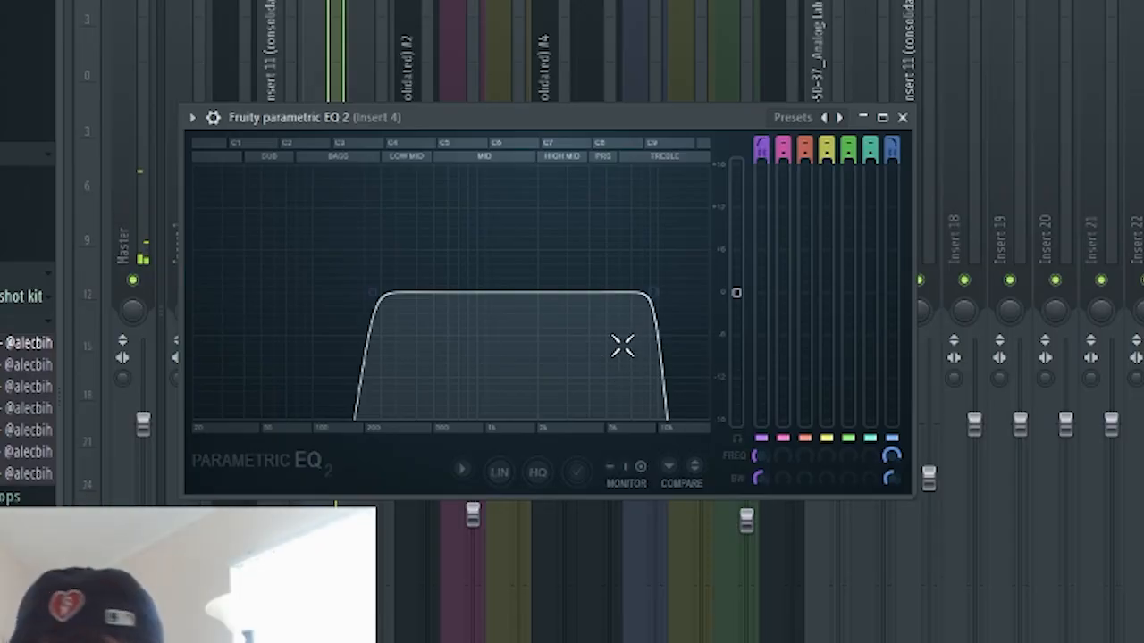
{"action": "left_click", "coordinate": [1051, 134]}
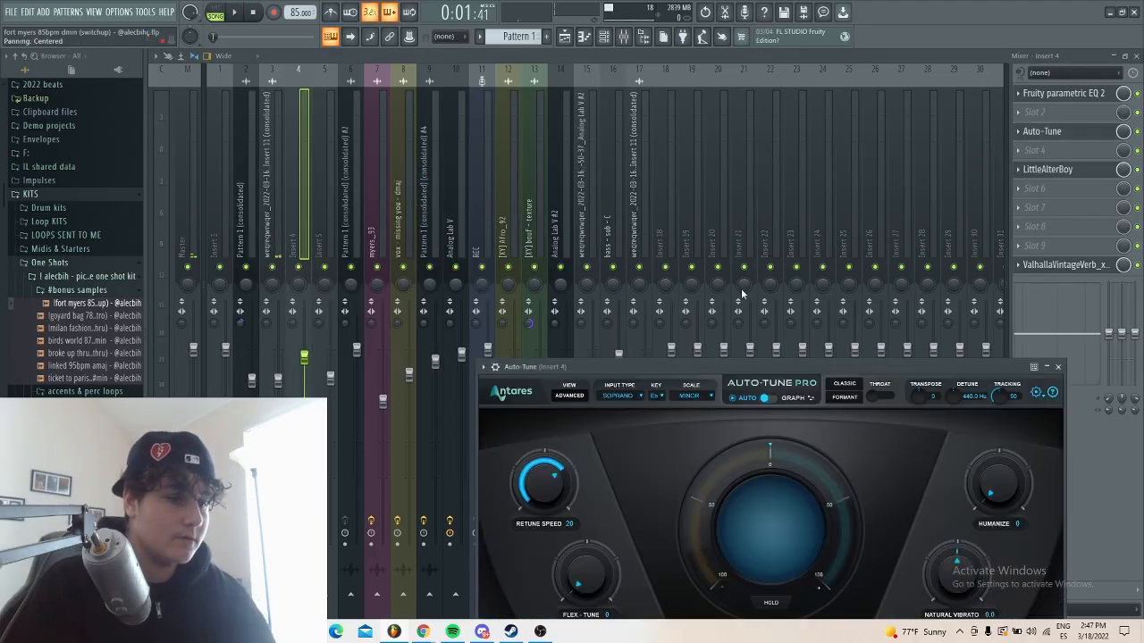
{"action": "left_click_drag", "start_coordinate": [701, 368], "coordinate": [564, 193]}
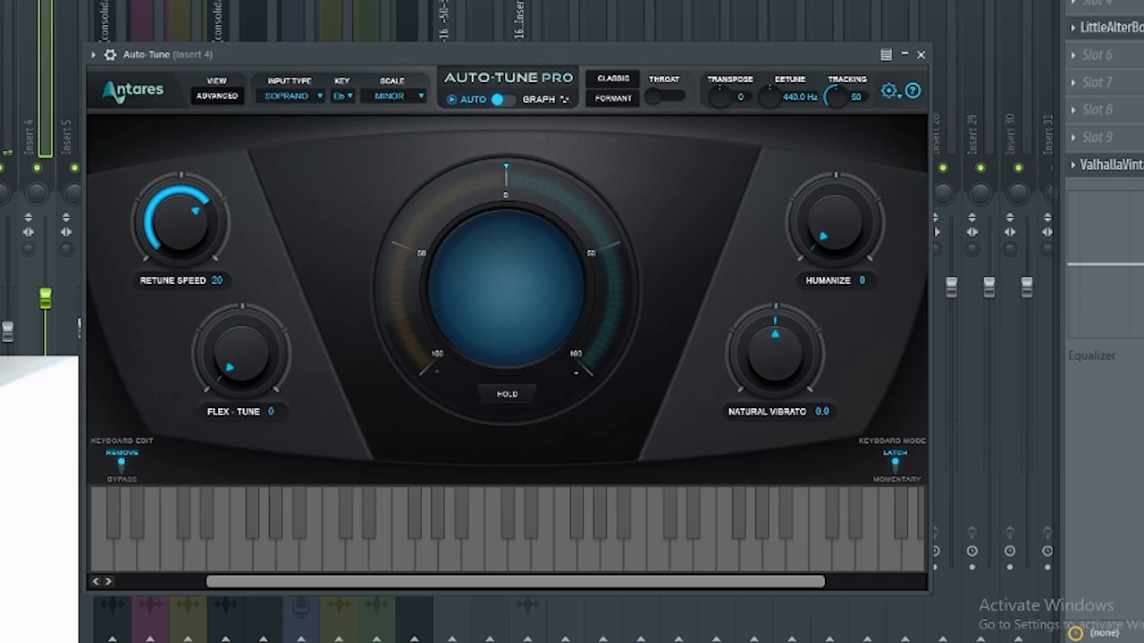
{"action": "left_click", "coordinate": [1111, 27]}
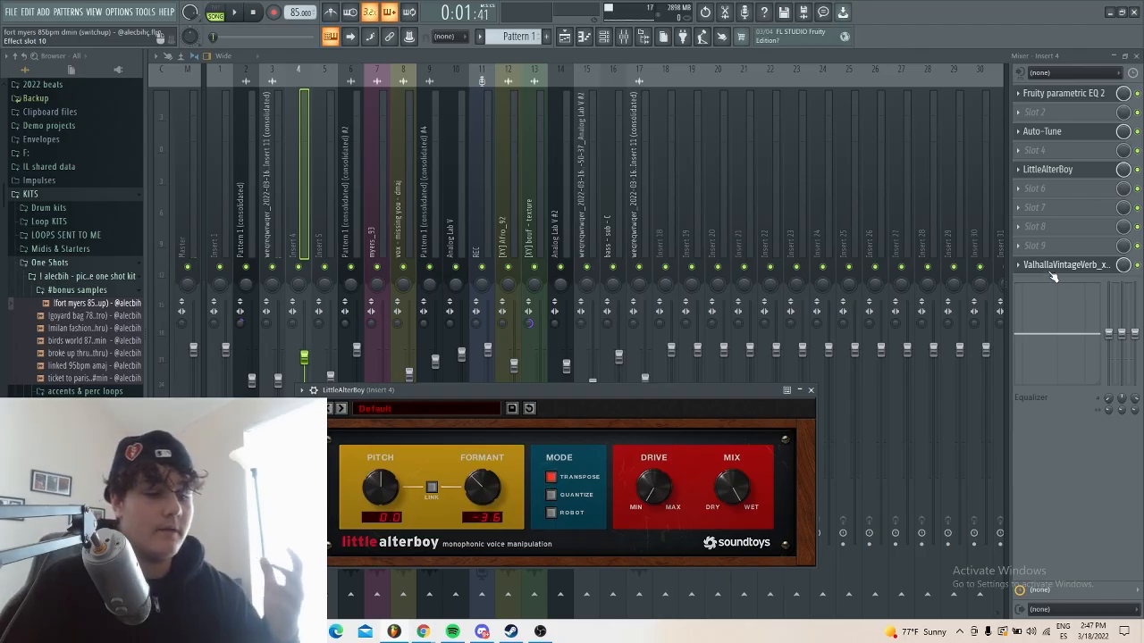
{"action": "left_click", "coordinate": [1055, 267]}
{"action": "left_click", "coordinate": [1046, 170]}
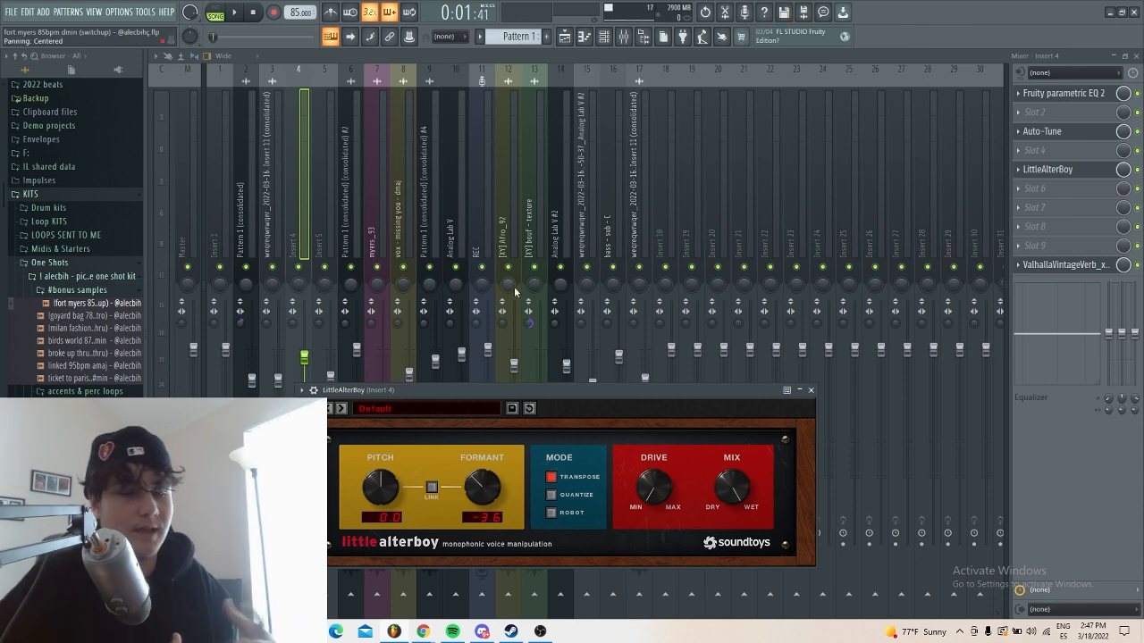
Return to the playlist and collapse the #bonus samples folder in the browser.
{"action": "key", "text": "F5"}
{"action": "left_click_drag", "start_coordinate": [483, 522], "coordinate": [699, 454]}
{"action": "left_click", "coordinate": [73, 290]}
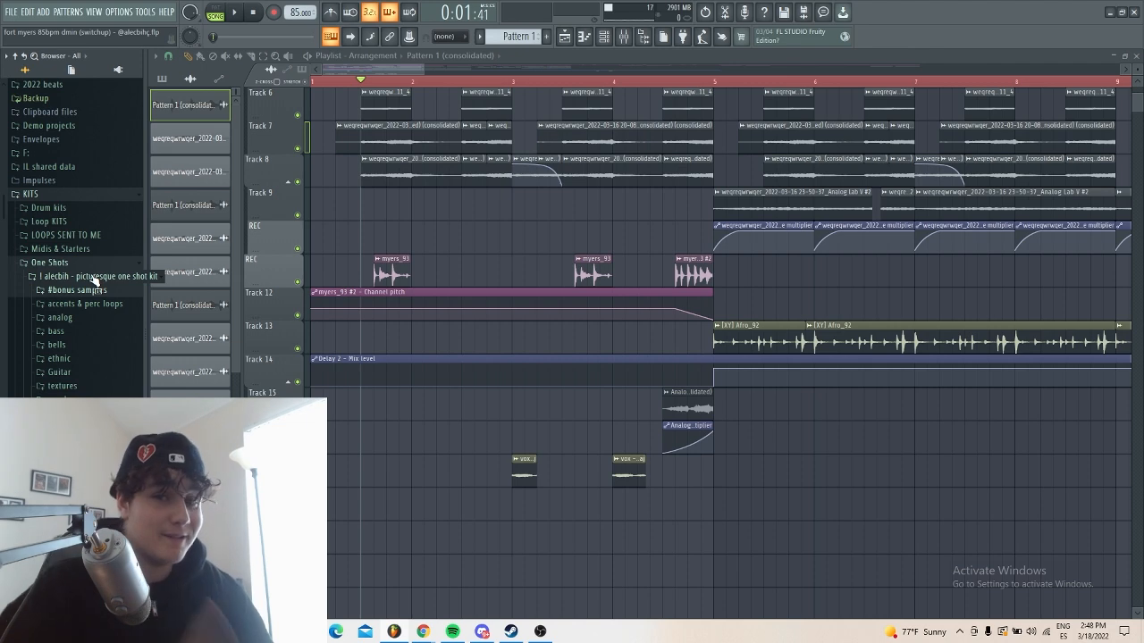
Select the clips on Tracks 6 to 8 within the first four bars of the playlist.
{"action": "scroll", "coordinate": [417, 289], "scroll_direction": "up", "scroll_amount": 3}
{"action": "left_click_drag", "start_coordinate": [358, 222], "coordinate": [706, 357]}
{"action": "scroll", "coordinate": [379, 394], "scroll_direction": "down", "scroll_amount": 5}
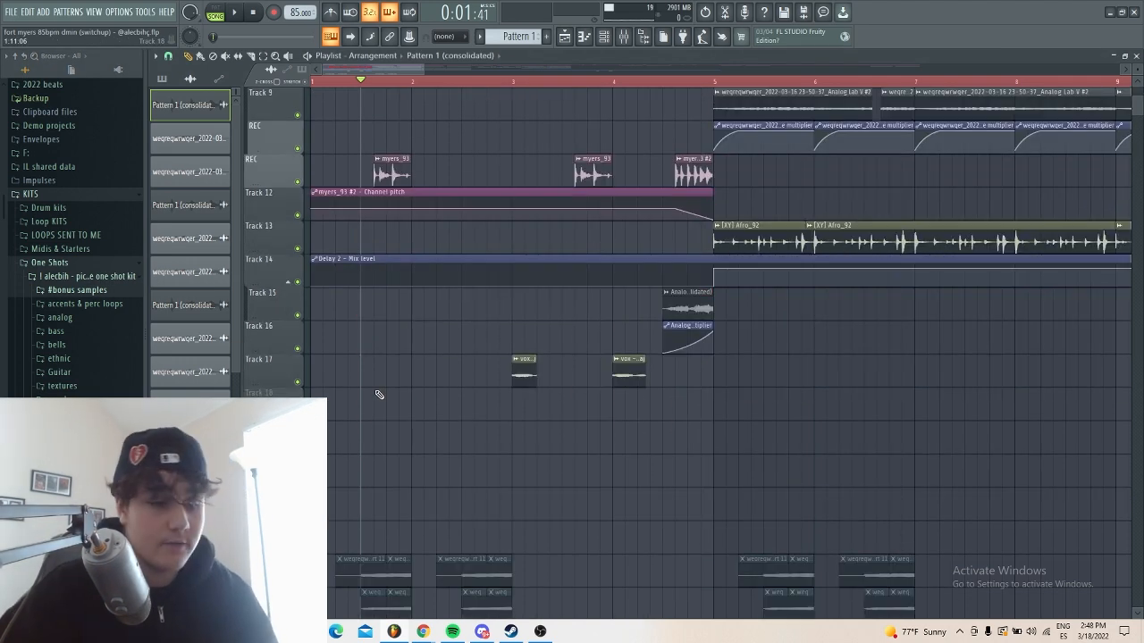
{"action": "scroll", "coordinate": [625, 429], "scroll_direction": "up", "scroll_amount": 4}
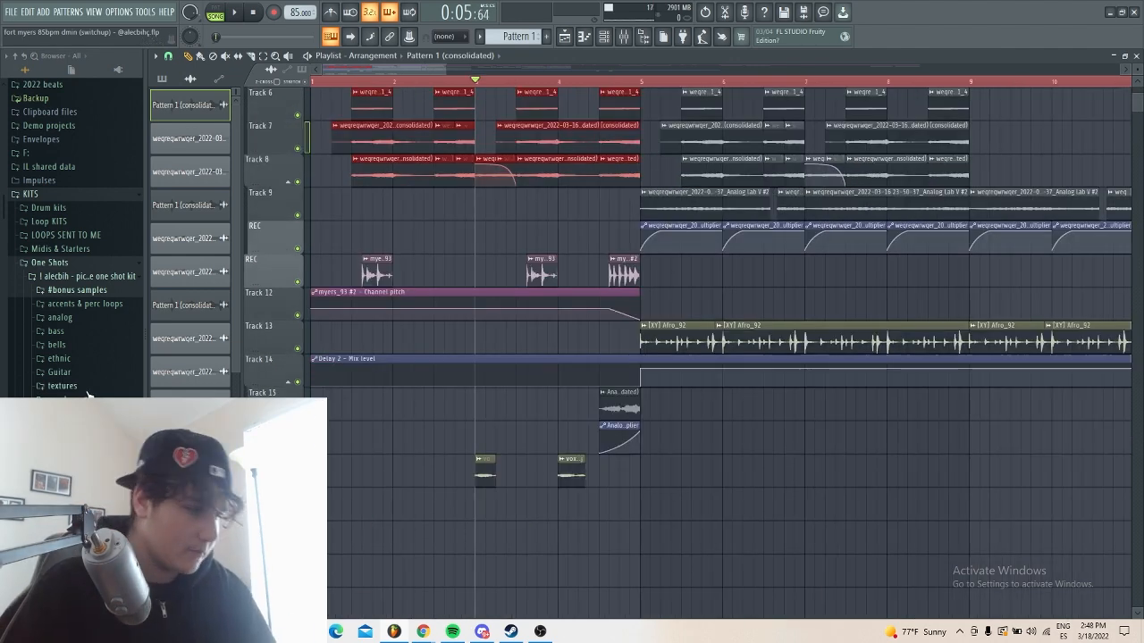
Open the sample settings of the "vox - missing you - dmaj" clip that starts at bar 3.
{"action": "scroll", "coordinate": [417, 519], "scroll_direction": "up", "scroll_amount": 3}
{"action": "double_click", "coordinate": [493, 479]}
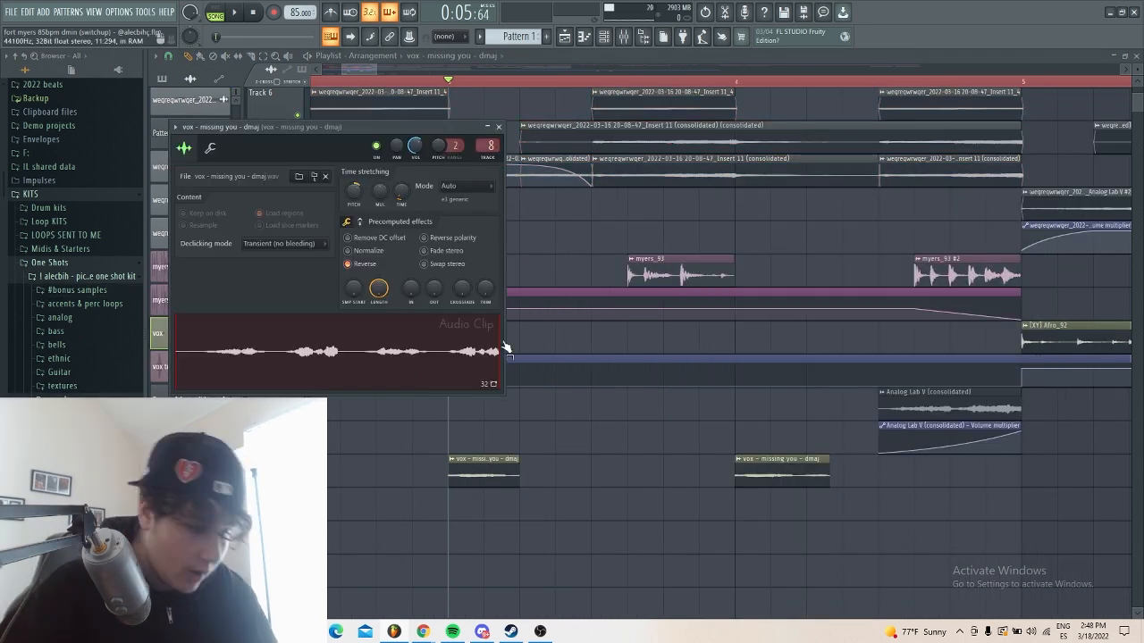
Close the vox clip's sample settings and play the playlist from bar 3 to hear the vocal clip on Track 17.
{"action": "key", "text": "Escape"}
{"action": "scroll", "coordinate": [500, 431], "scroll_direction": "down", "scroll_amount": 4}
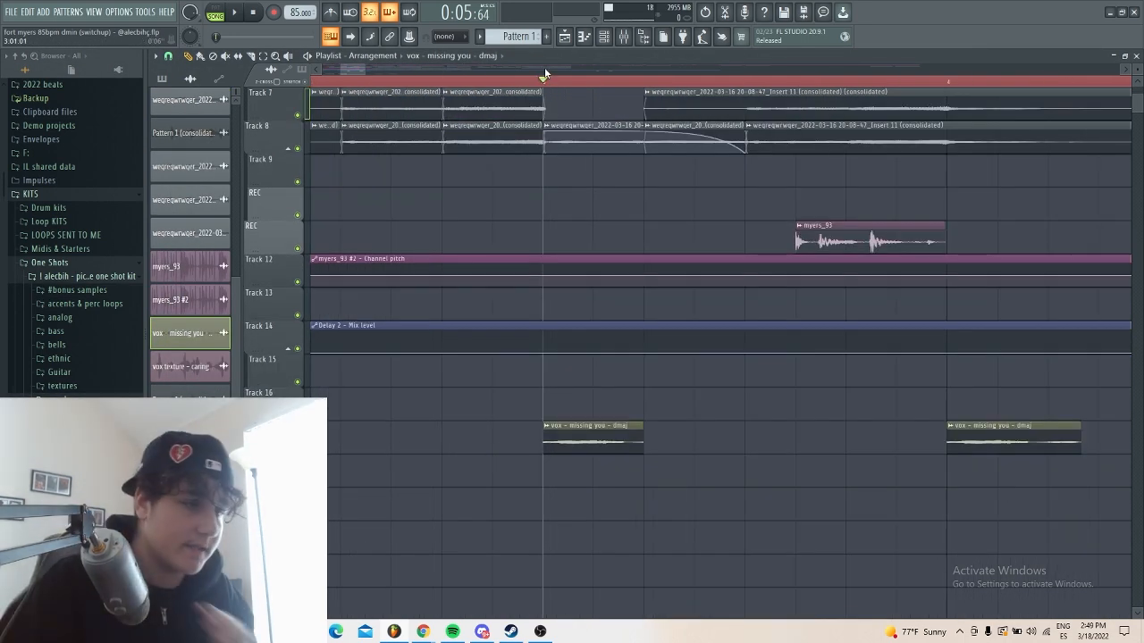
{"action": "key", "text": "space"}
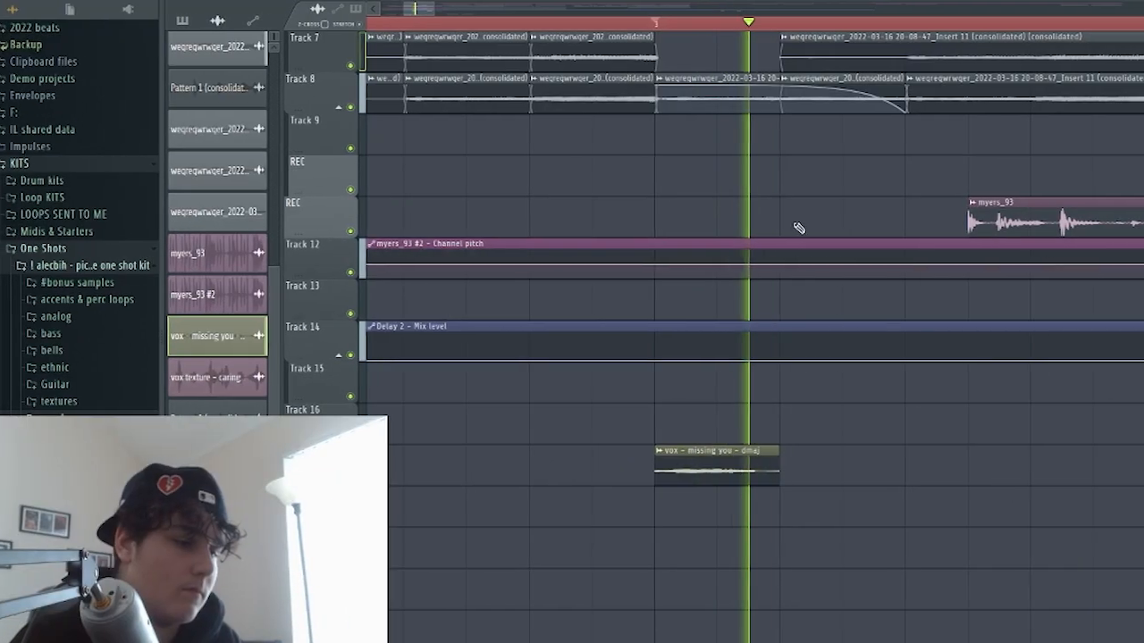
{"action": "scroll", "coordinate": [600, 341], "scroll_direction": "down", "scroll_amount": 7}
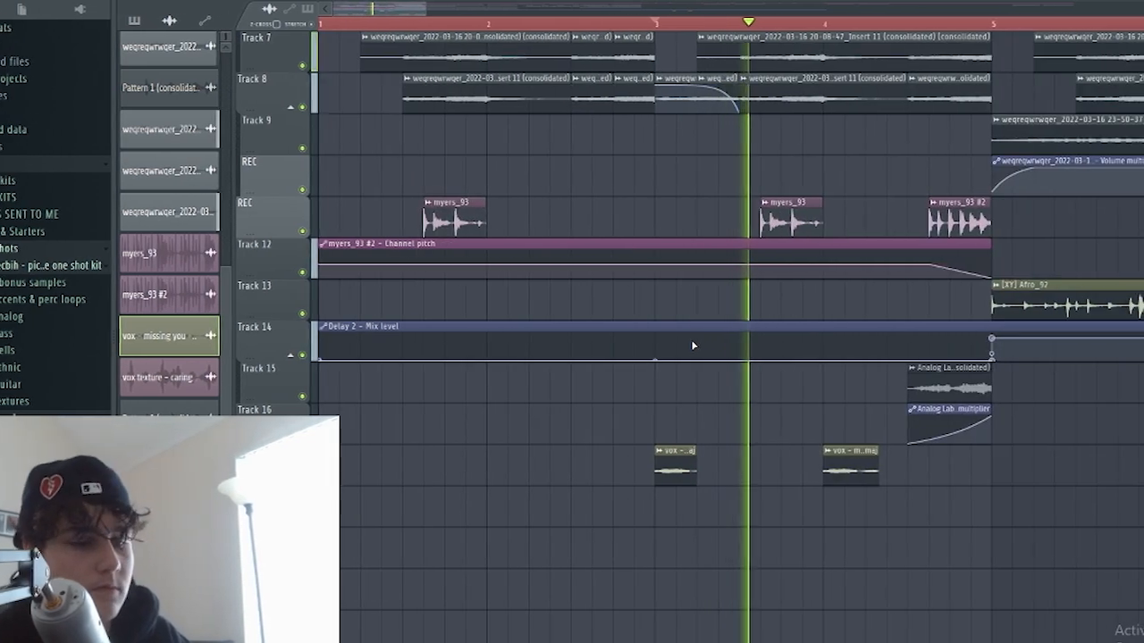
{"action": "scroll", "coordinate": [581, 411], "scroll_direction": "up", "scroll_amount": 5}
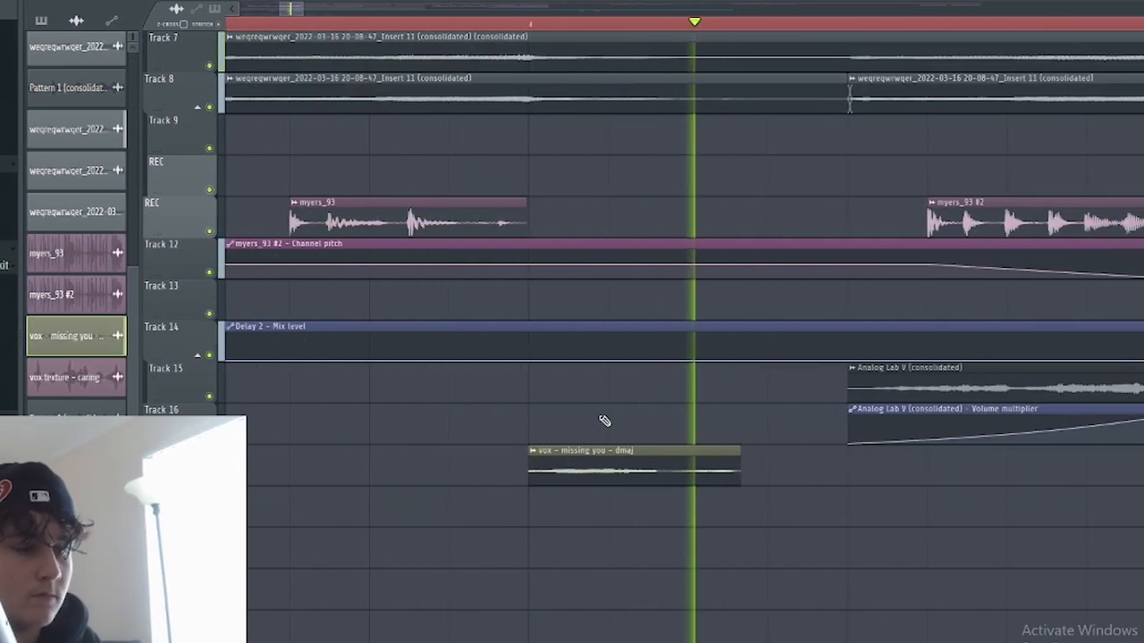
Open the Analog Lab V pattern from bar 5 in the piano roll and show its Analog Lab V instrument.
{"action": "scroll", "coordinate": [629, 421], "scroll_direction": "down", "scroll_amount": 3}
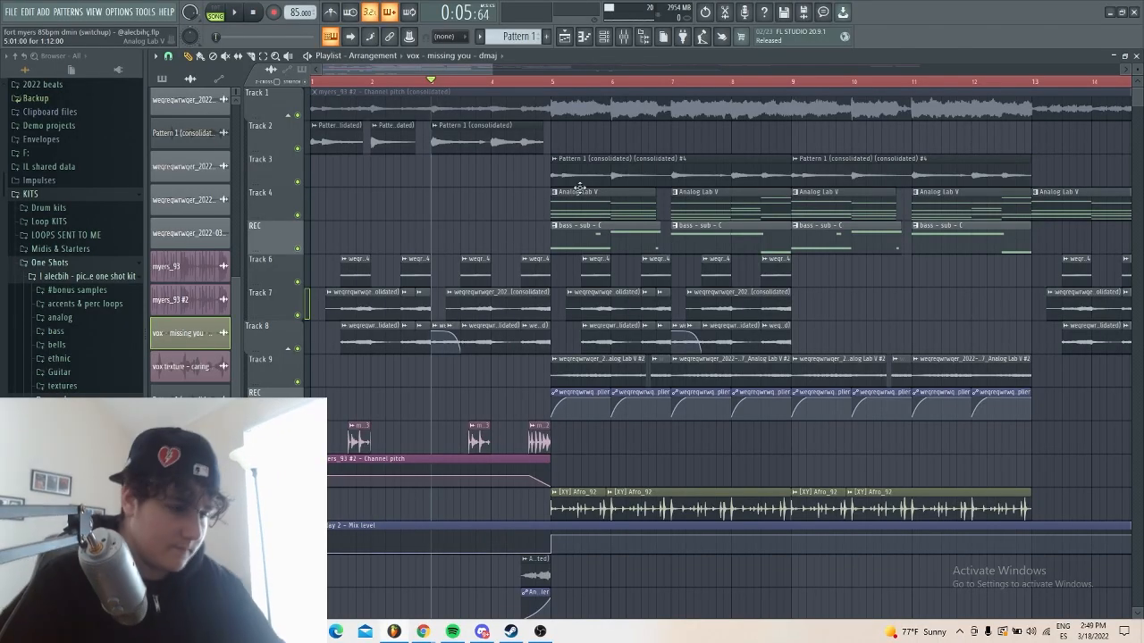
{"action": "double_click", "coordinate": [595, 196]}
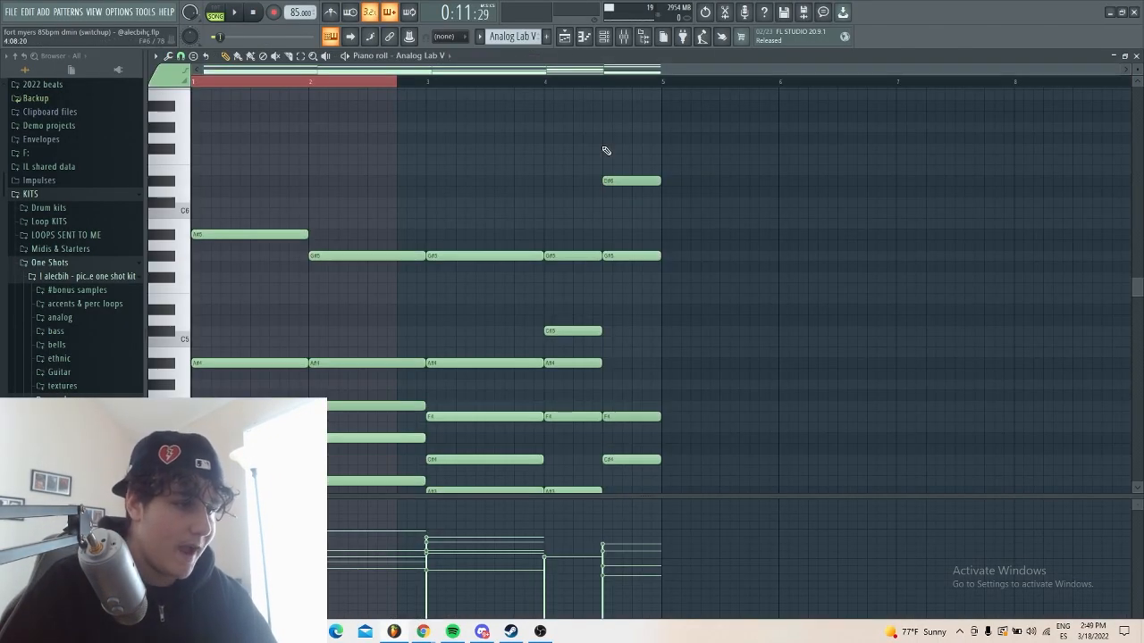
{"action": "key", "text": "F6"}
{"action": "left_click", "coordinate": [339, 387]}
{"action": "left_click_drag", "start_coordinate": [853, 62], "coordinate": [723, 49]}
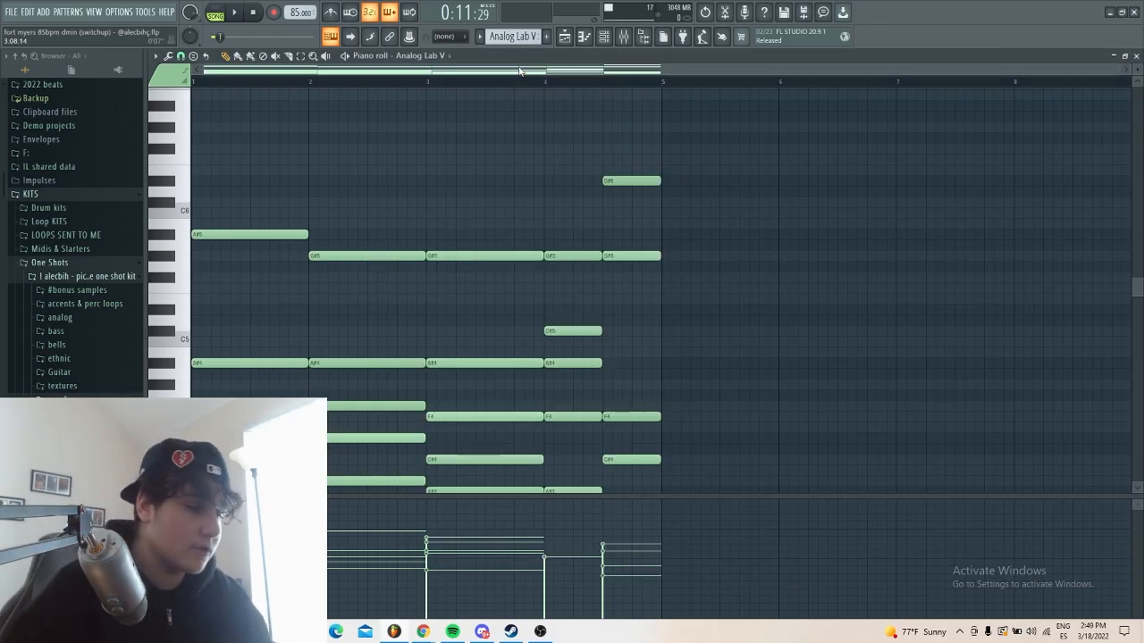
Play the Analog Lab V chords in pattern mode and open ShaperBox 2 on the instrument's mixer insert.
{"action": "scroll", "coordinate": [431, 128], "scroll_direction": "down", "scroll_amount": 3}
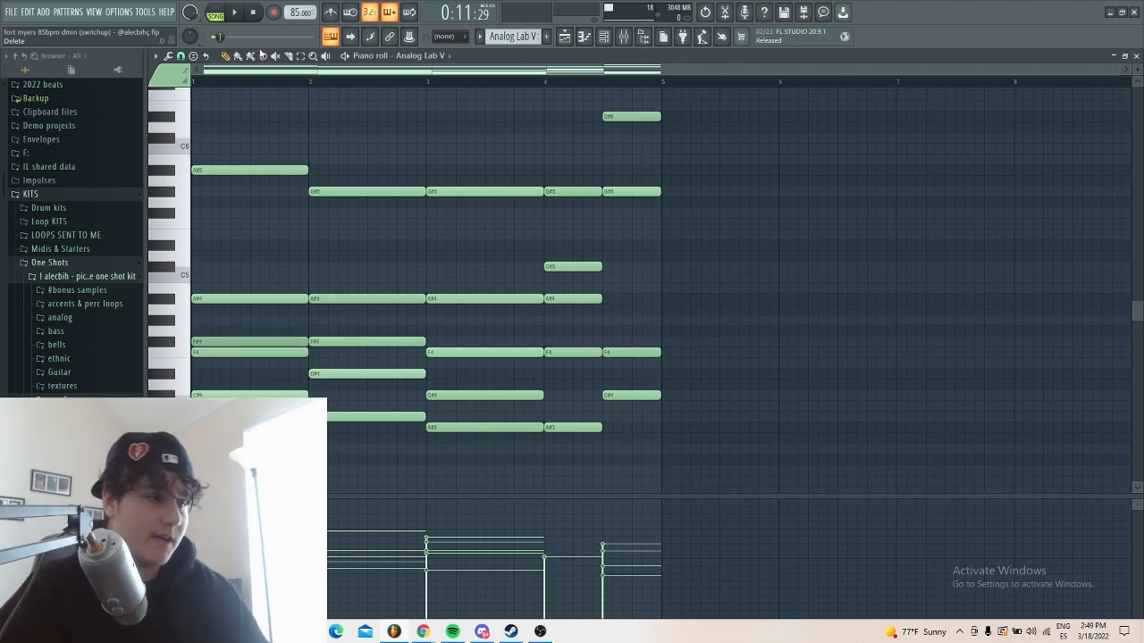
{"action": "left_click", "coordinate": [230, 12]}
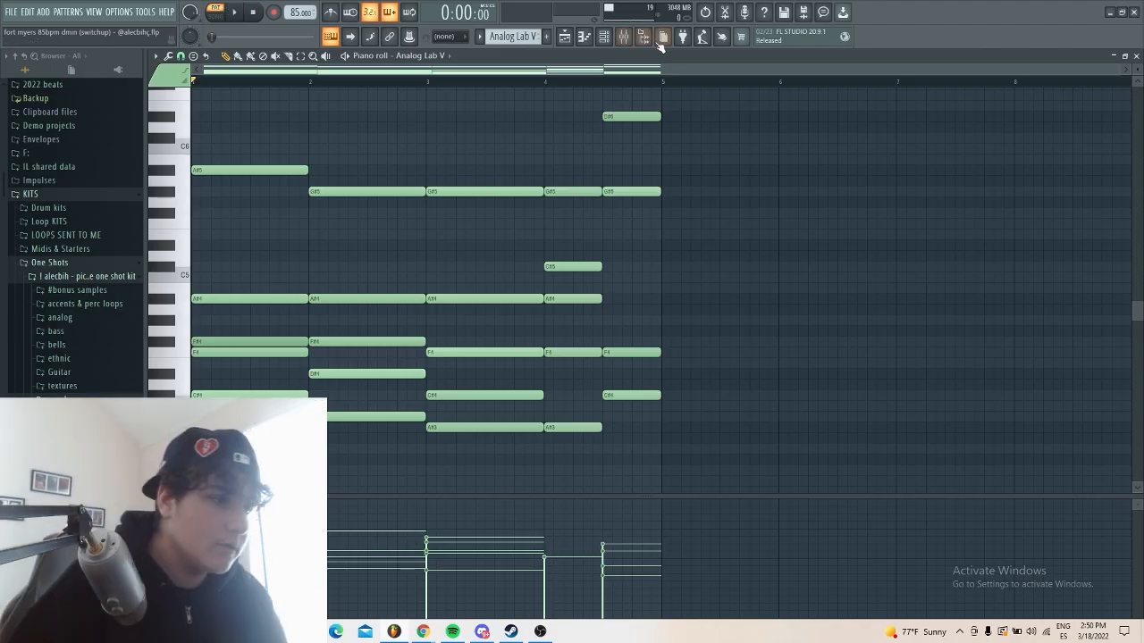
{"action": "left_click", "coordinate": [658, 41]}
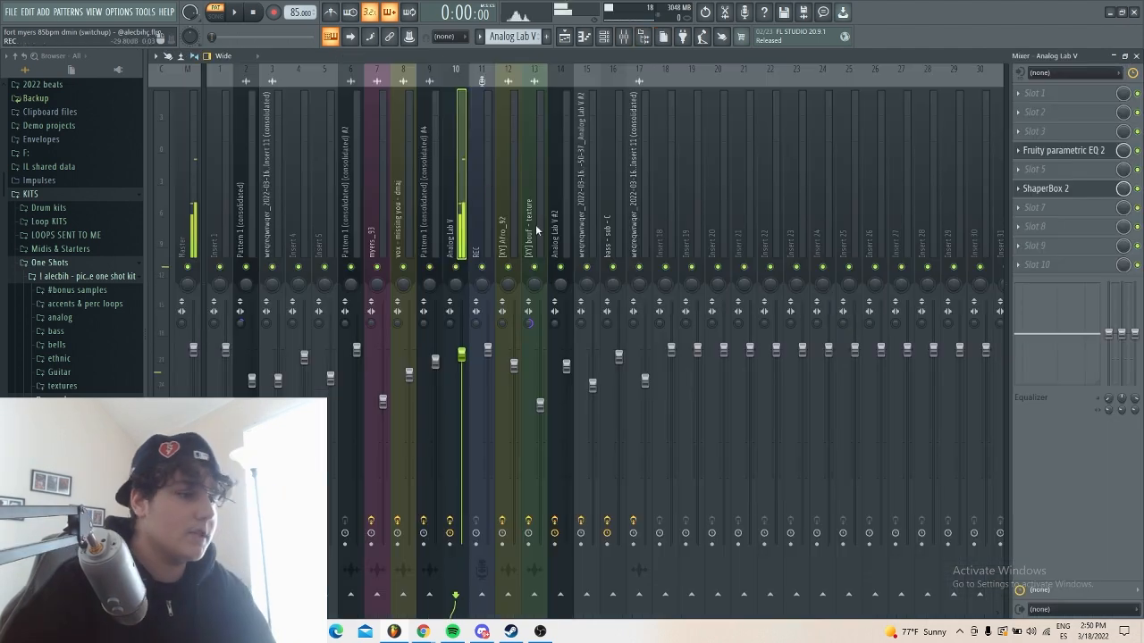
{"action": "left_click", "coordinate": [1051, 189]}
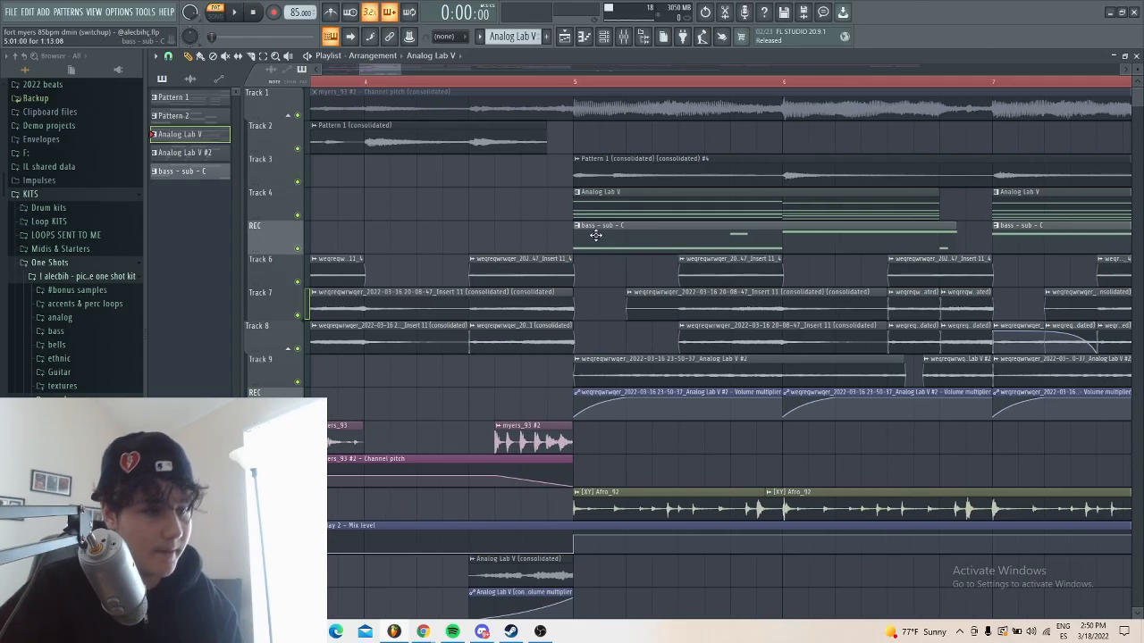
Return to the playlist, place the song position at bar 5 and solo Track 3.
{"action": "scroll", "coordinate": [562, 191], "scroll_direction": "left", "scroll_amount": 3}
{"action": "scroll", "coordinate": [562, 190], "scroll_direction": "down", "scroll_amount": 4}
{"action": "scroll", "coordinate": [438, 116], "scroll_direction": "up", "scroll_amount": 4}
{"action": "left_click", "coordinate": [428, 90]}
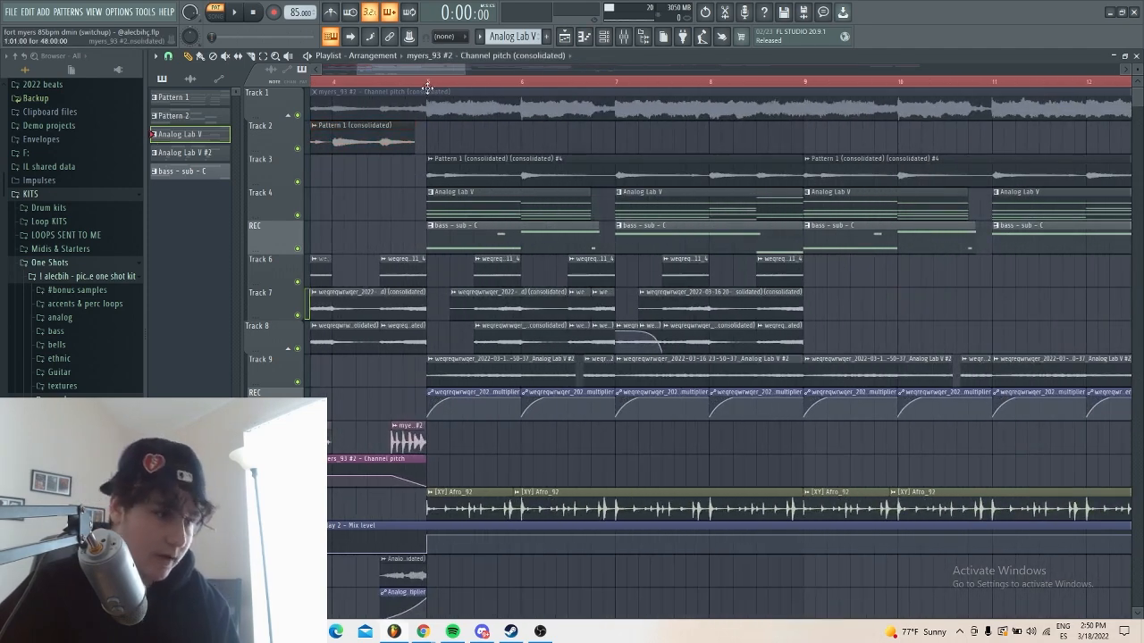
{"action": "left_click", "coordinate": [426, 83]}
{"action": "right_click", "coordinate": [297, 182]}
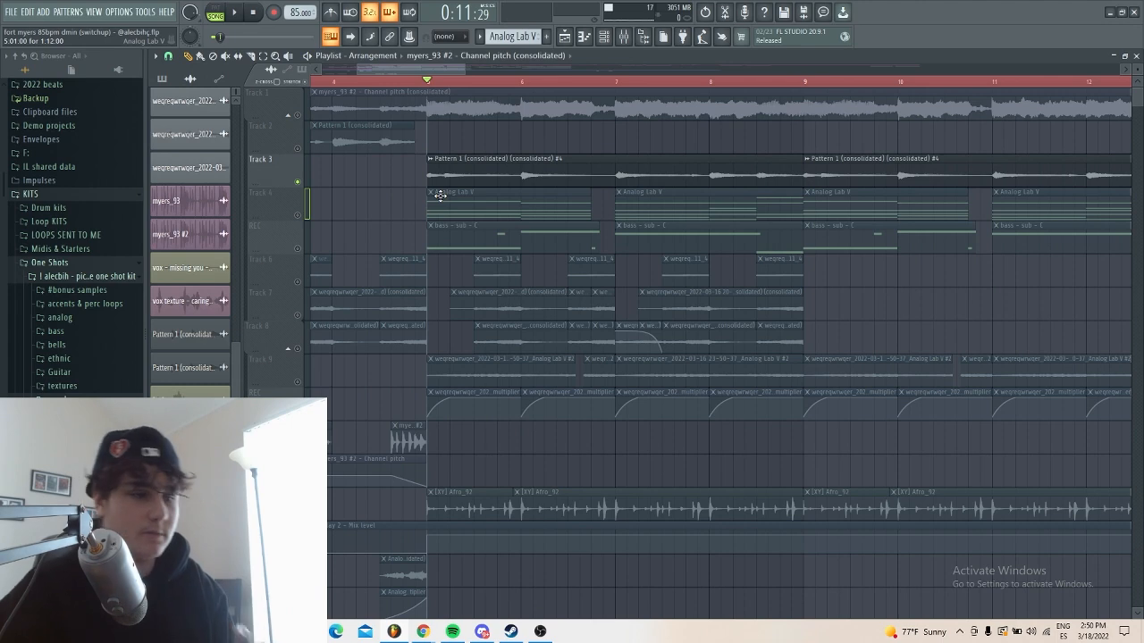
Inspect the Track 3 clip's sample settings and its Fruity parametric EQ 2, Portal presets and ValhallaVintageVerb on mixer insert 9.
{"action": "left_click_drag", "start_coordinate": [416, 123], "coordinate": [347, 150]}
{"action": "double_click", "coordinate": [471, 162]}
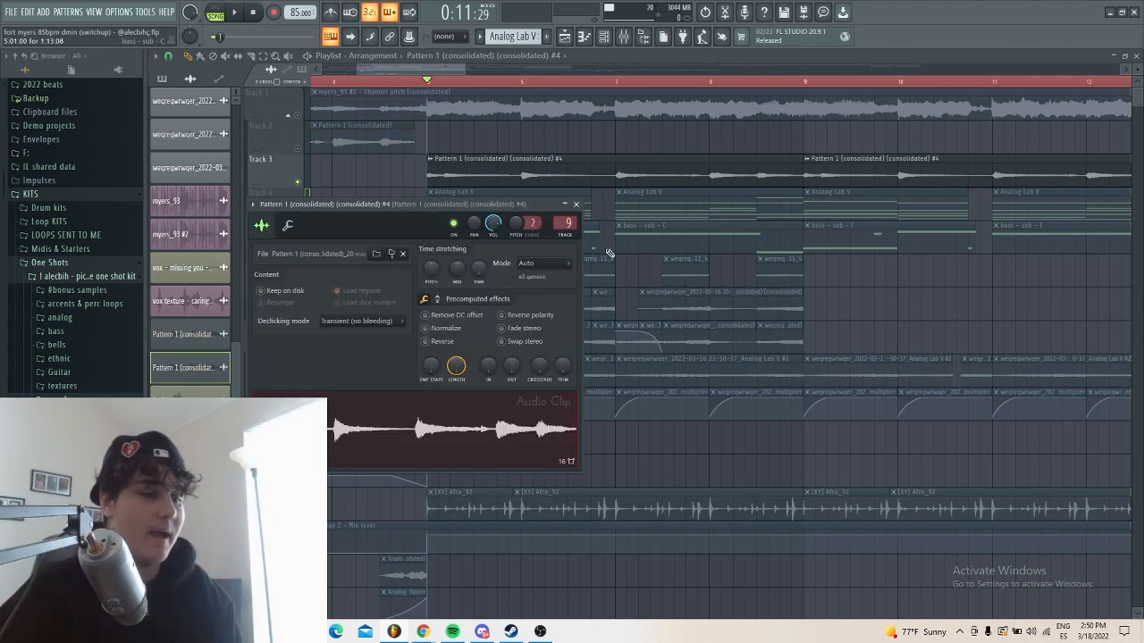
{"action": "left_click", "coordinate": [623, 36]}
{"action": "left_click", "coordinate": [1041, 169]}
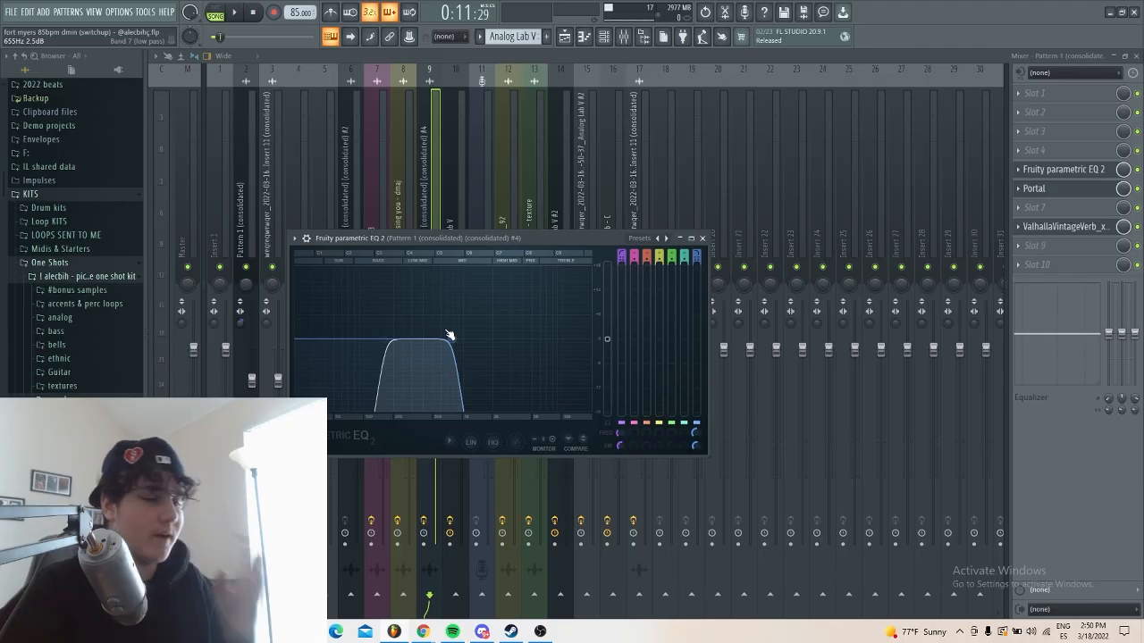
{"action": "left_click", "coordinate": [1034, 189]}
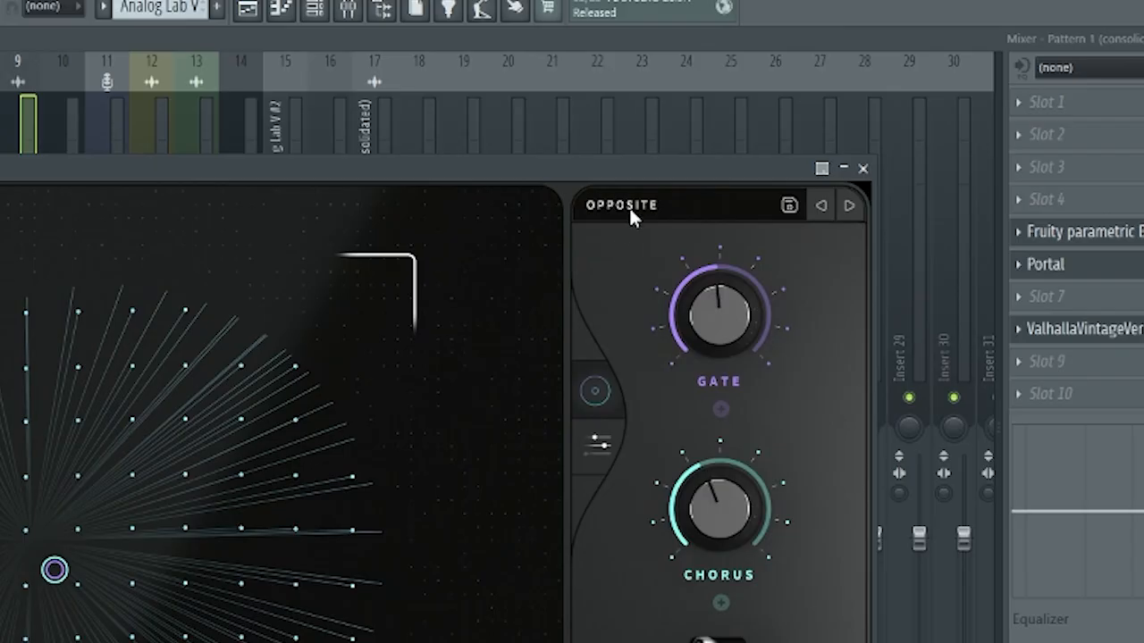
{"action": "left_click", "coordinate": [790, 152]}
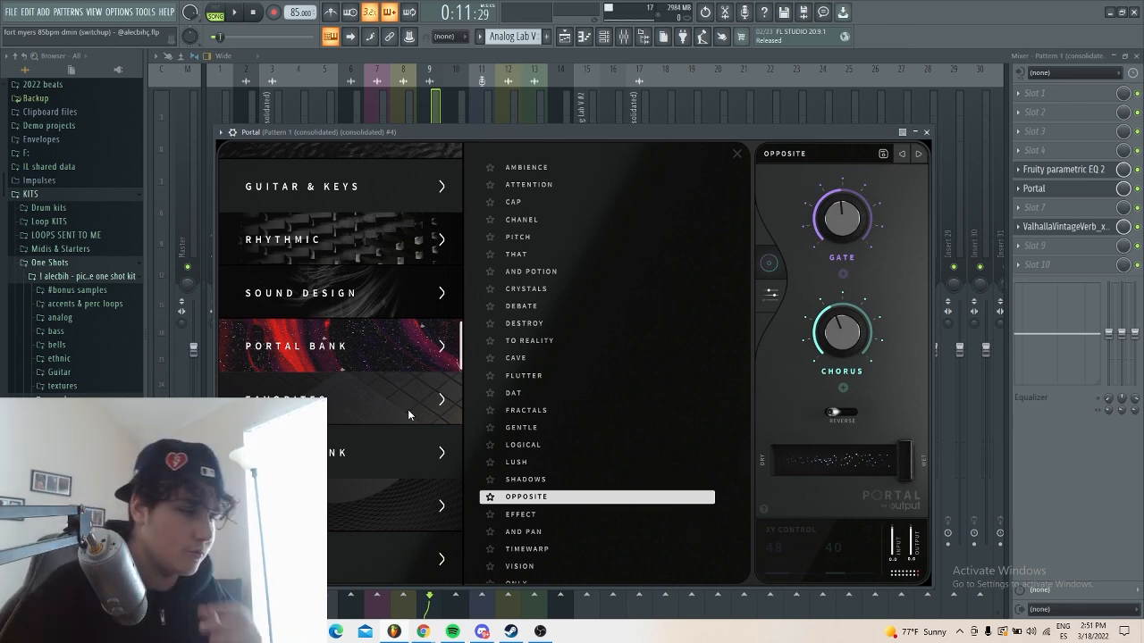
{"action": "left_click", "coordinate": [1057, 229]}
Play the soloed Track 3 from bar 5 in the playlist and bring up its mixer insert during playback.
{"action": "key", "text": "F5"}
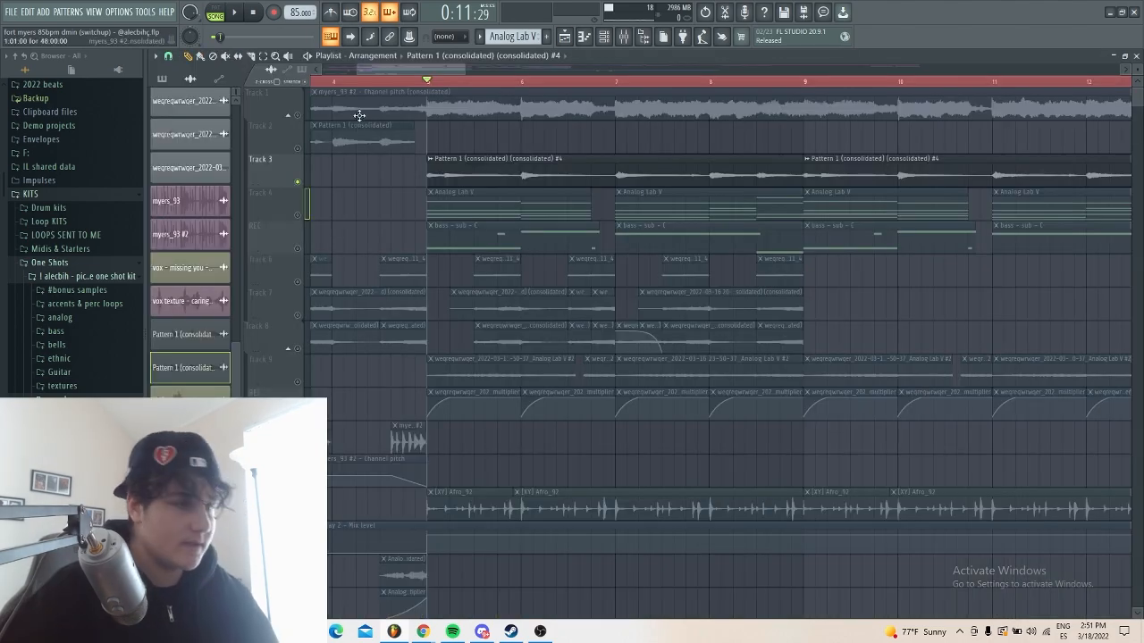
{"action": "key", "text": "space"}
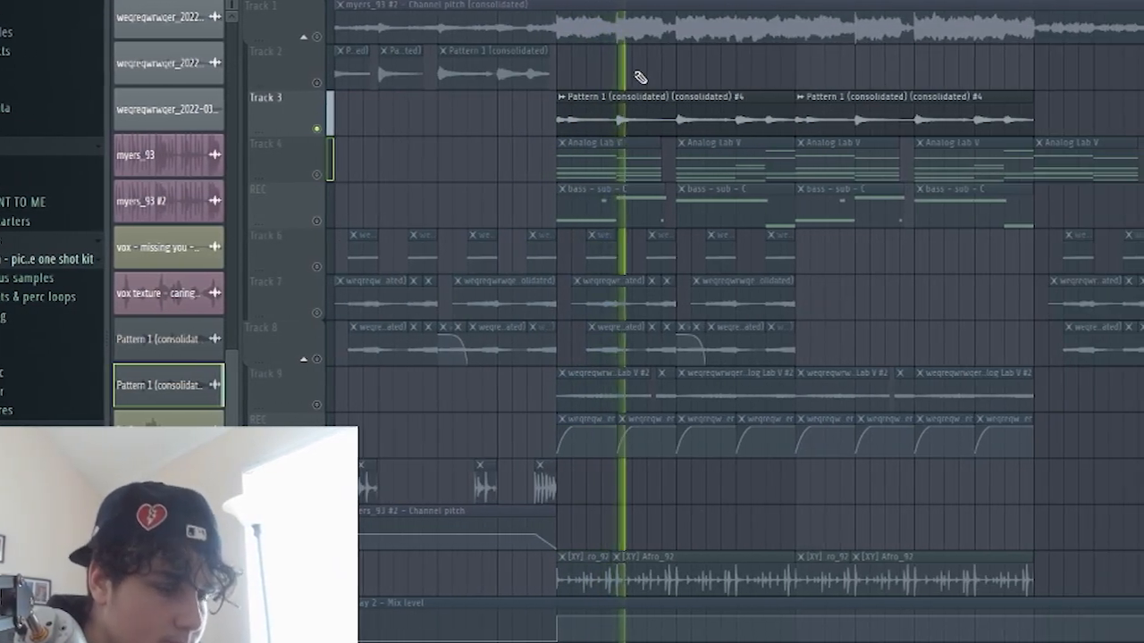
{"action": "scroll", "coordinate": [626, 78], "scroll_direction": "down", "scroll_amount": 3}
{"action": "scroll", "coordinate": [487, 110], "scroll_direction": "up", "scroll_amount": 7}
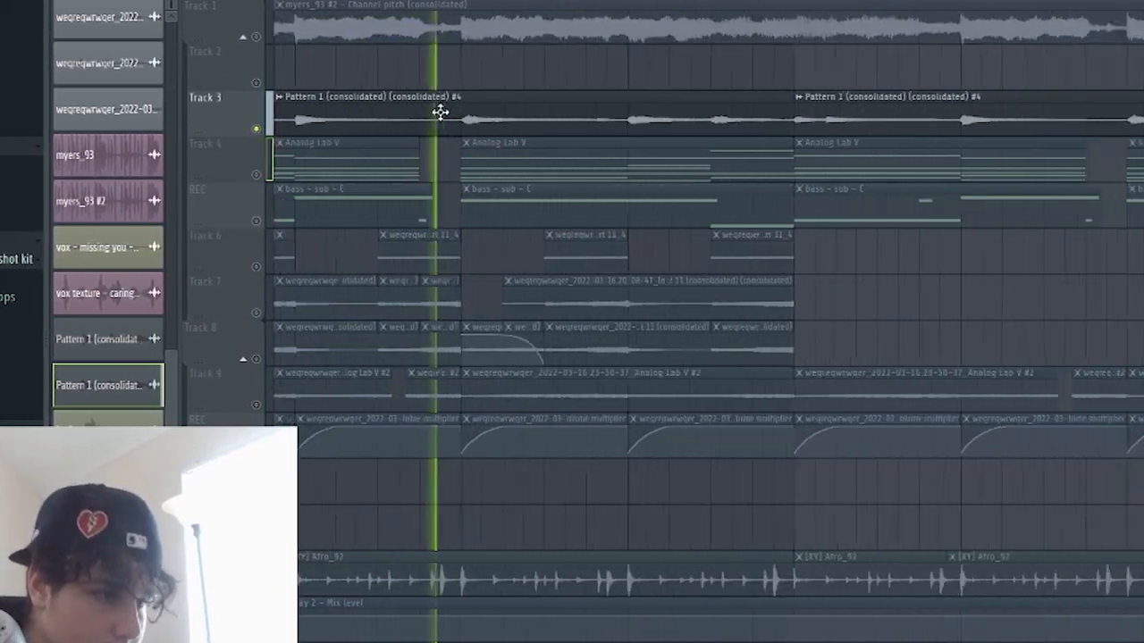
{"action": "key", "text": "F9"}
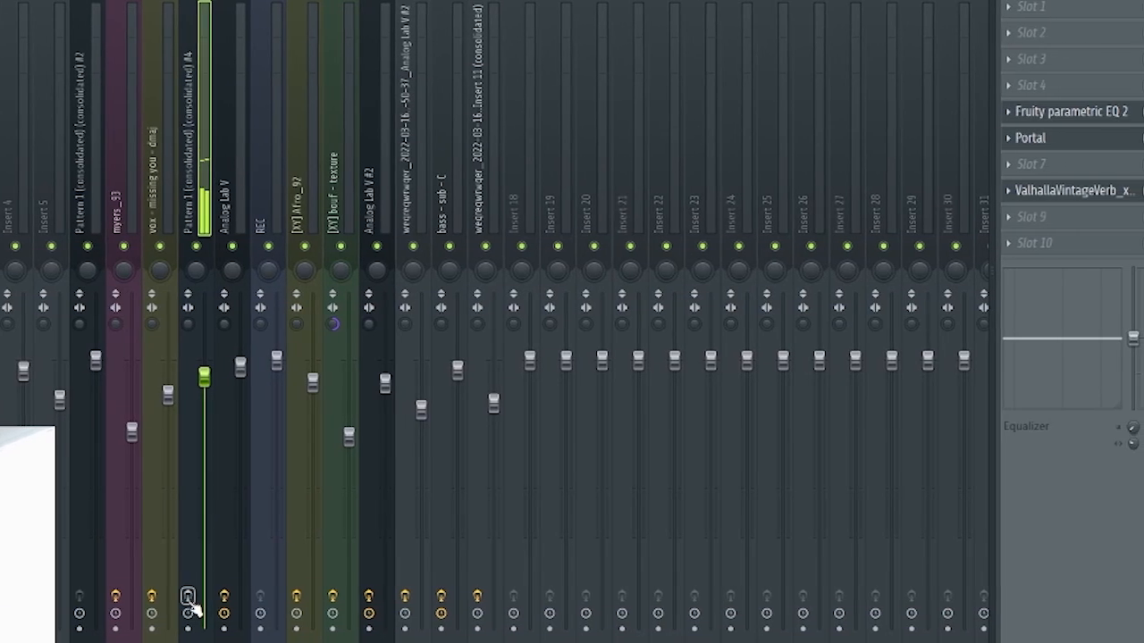
Unmute the bass track alongside Track 3 in the playlist and open the bass - sub - C pattern at bar 5 in the piano roll.
{"action": "left_click", "coordinate": [565, 37]}
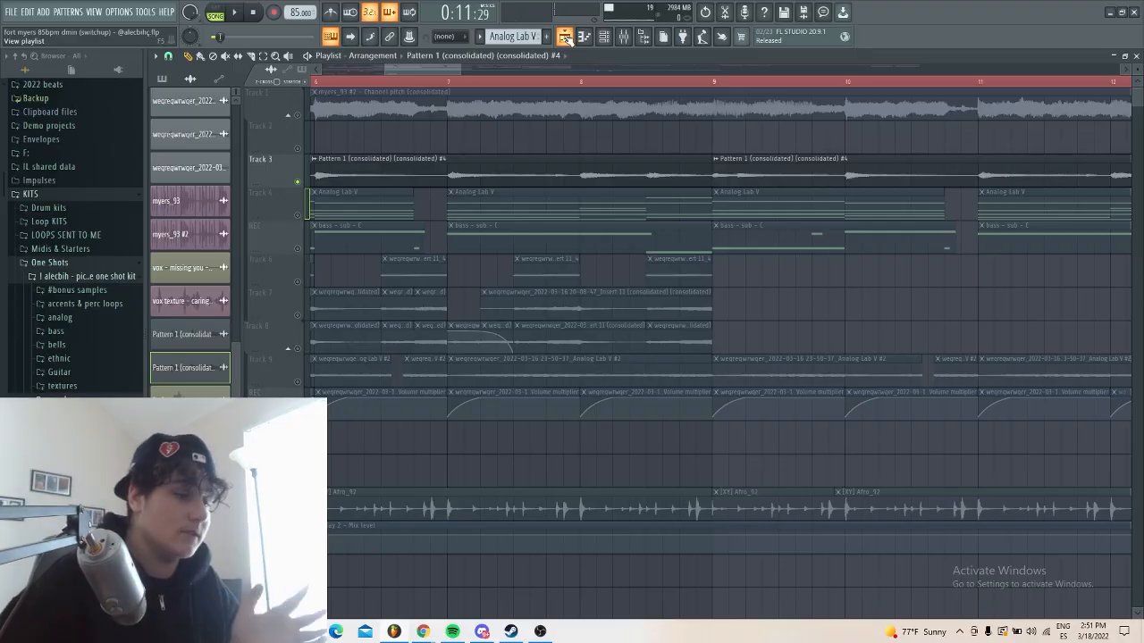
{"action": "scroll", "coordinate": [752, 111], "scroll_direction": "down", "scroll_amount": 4}
{"action": "scroll", "coordinate": [384, 241], "scroll_direction": "up", "scroll_amount": 4}
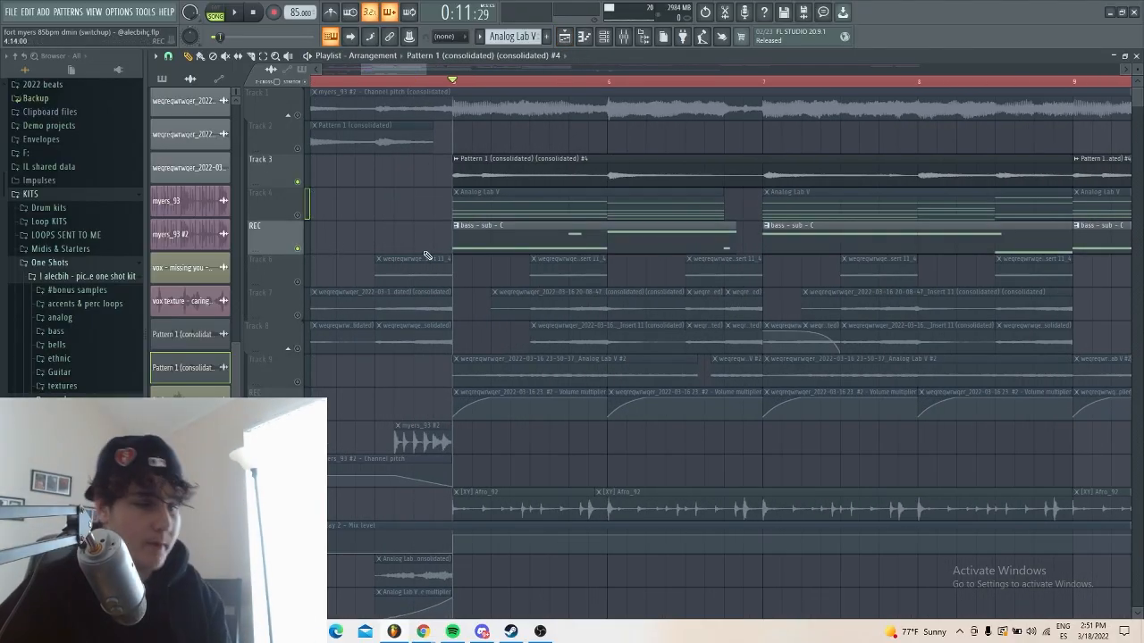
{"action": "double_click", "coordinate": [527, 244]}
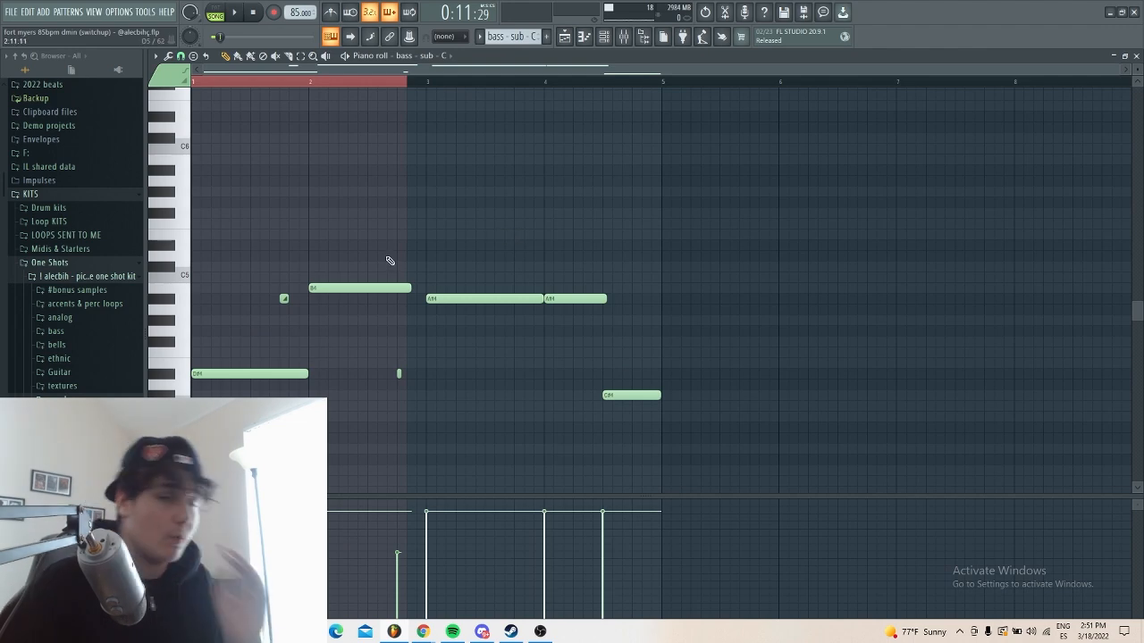
{"action": "scroll", "coordinate": [483, 161], "scroll_direction": "down", "scroll_amount": 3}
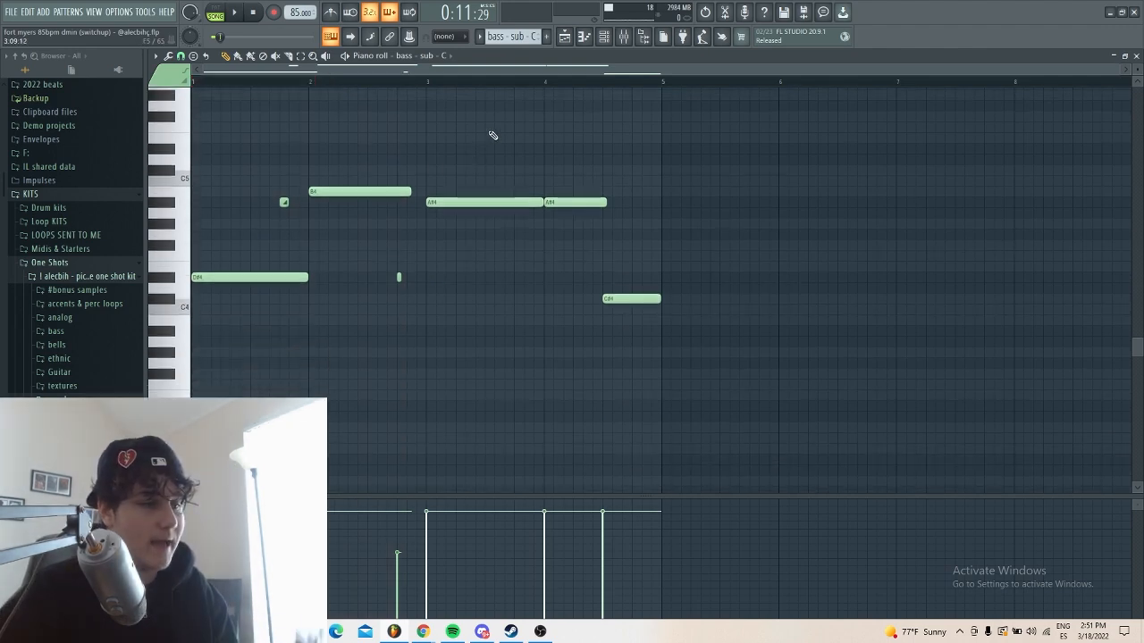
Play the bass - sub - C notes through in pattern mode, following the slides in the piano roll.
{"action": "scroll", "coordinate": [493, 133], "scroll_direction": "up", "scroll_amount": 4}
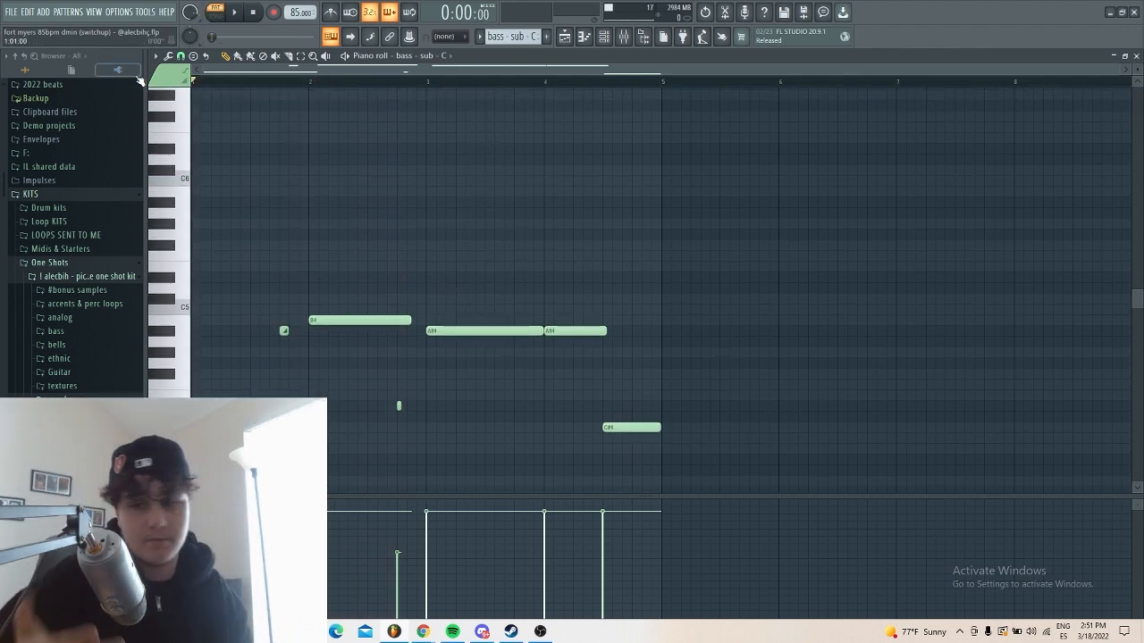
{"action": "key", "text": "space"}
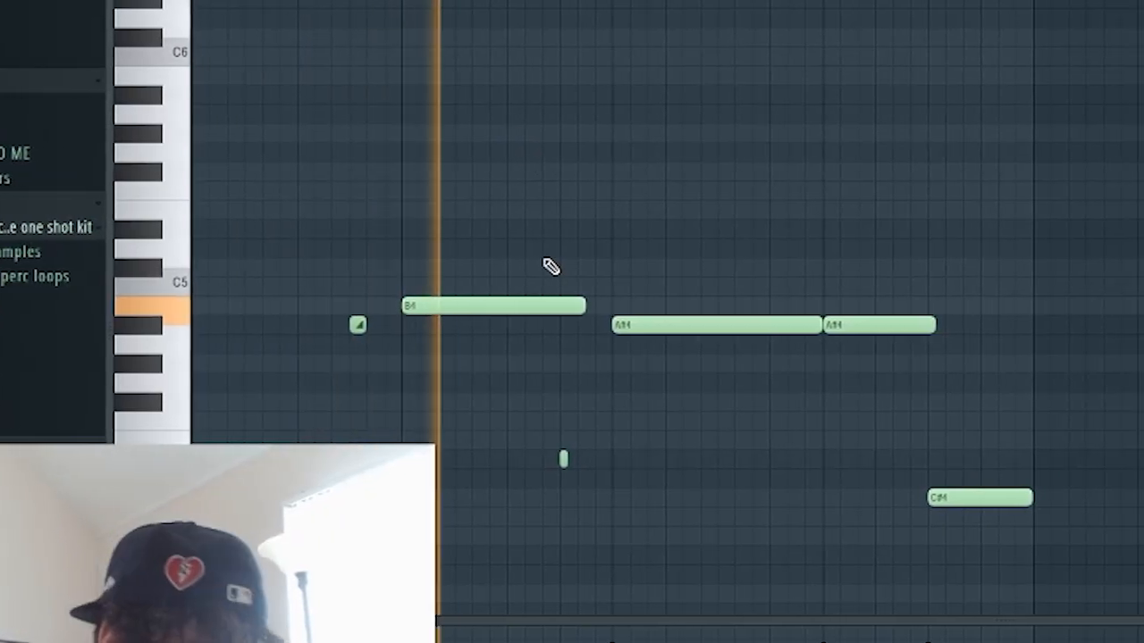
{"action": "scroll", "coordinate": [536, 275], "scroll_direction": "up", "scroll_amount": 3}
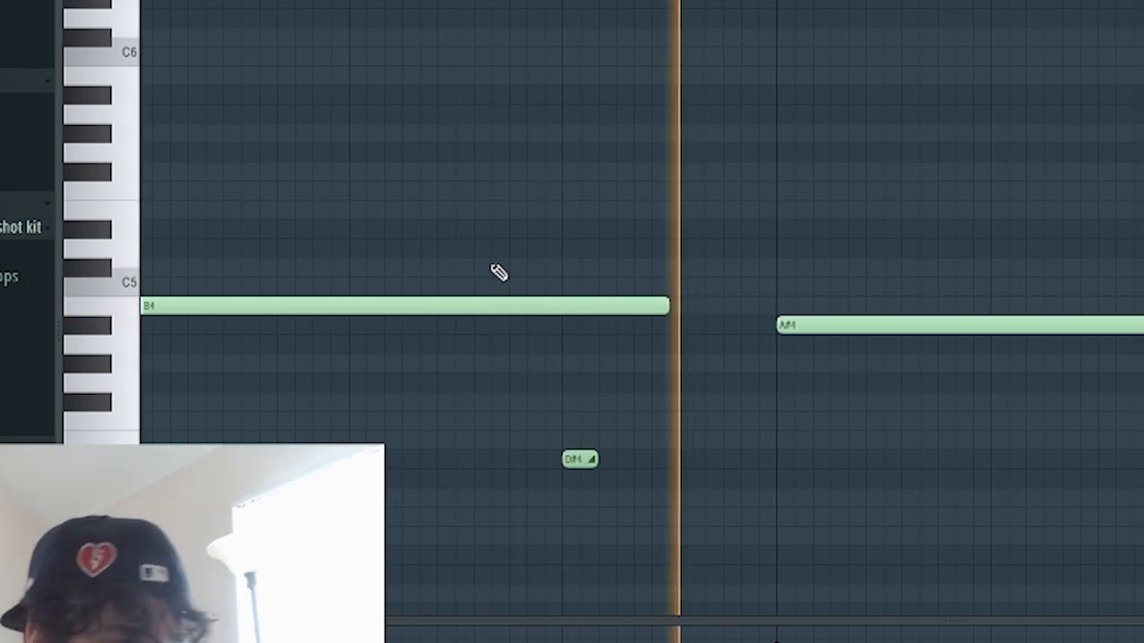
{"action": "scroll", "coordinate": [515, 243], "scroll_direction": "down", "scroll_amount": 4}
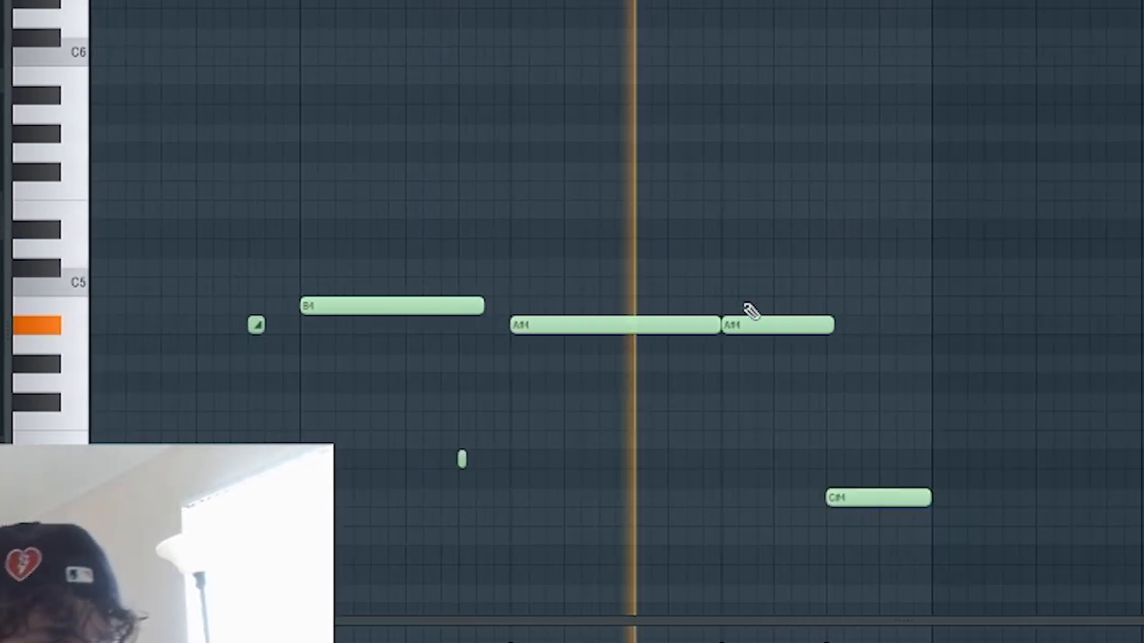
{"action": "scroll", "coordinate": [748, 307], "scroll_direction": "up", "scroll_amount": 3}
{"action": "scroll", "coordinate": [738, 311], "scroll_direction": "down", "scroll_amount": 3}
{"action": "scroll", "coordinate": [697, 256], "scroll_direction": "down", "scroll_amount": 2}
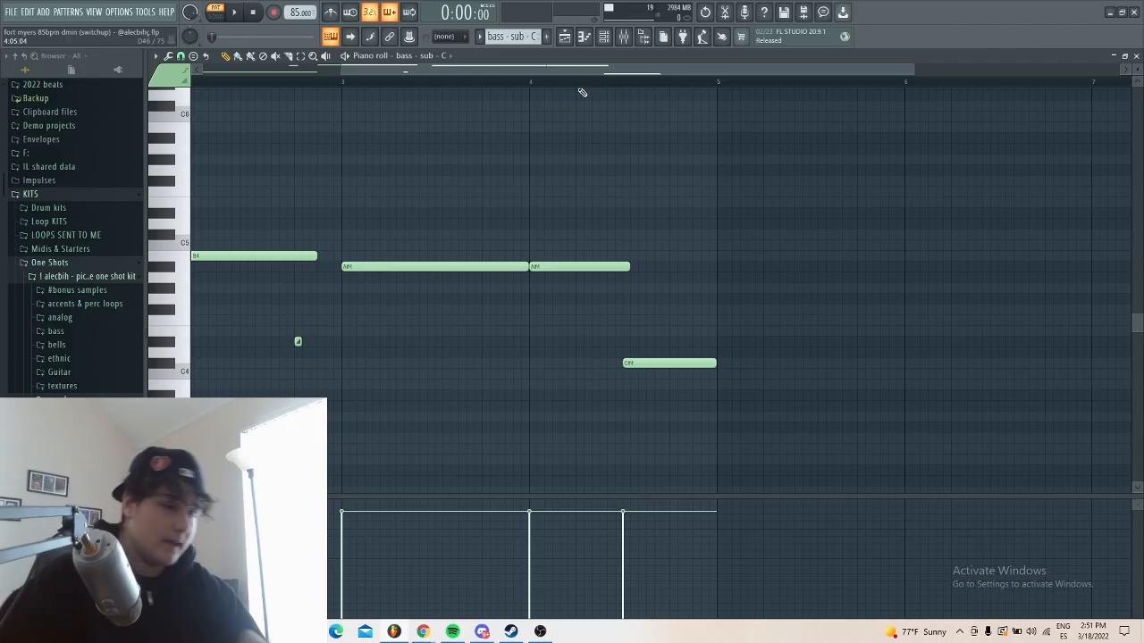
Select the overlapping A#4 and C#4 bass notes in bar 4 and check the bass - sub - C channel's polyphony and portamento settings.
{"action": "left_click_drag", "start_coordinate": [572, 229], "coordinate": [724, 443]}
{"action": "scroll", "coordinate": [677, 385], "scroll_direction": "up", "scroll_amount": 1}
{"action": "key", "text": "F6"}
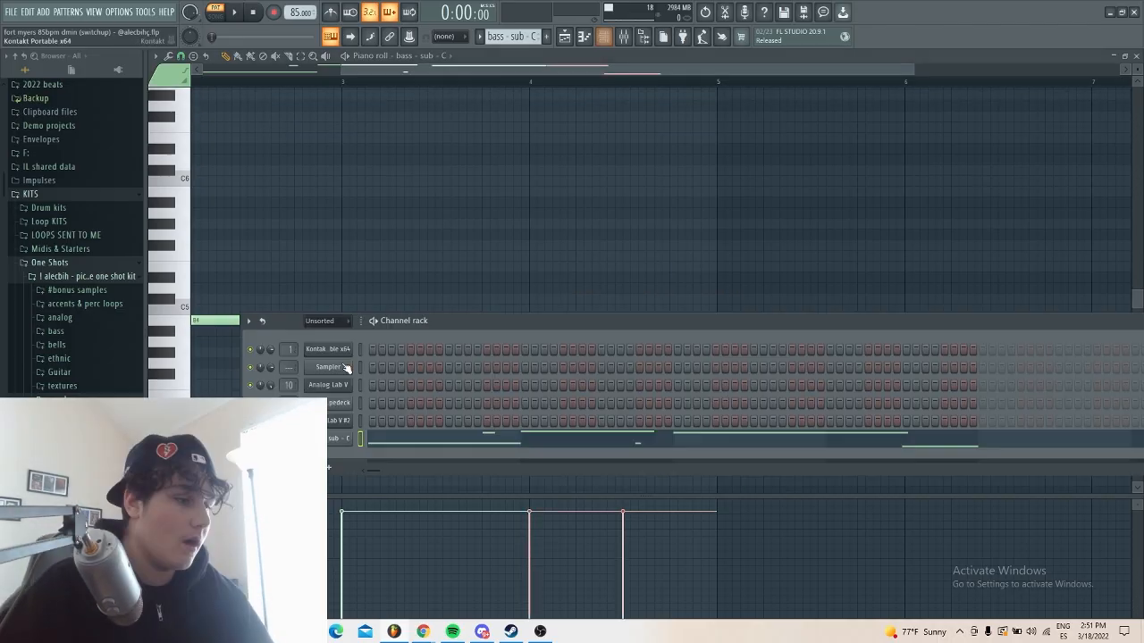
{"action": "left_click", "coordinate": [348, 440]}
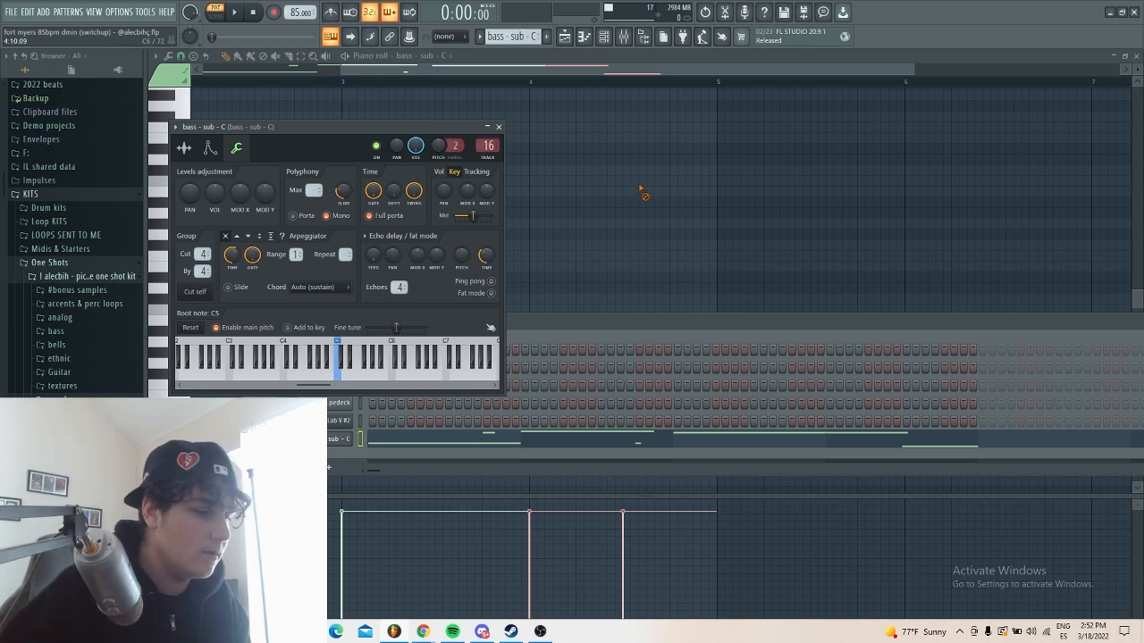
{"action": "right_click", "coordinate": [641, 190]}
Select the two short bass slide notes and inspect the slide option in the A#4 note's properties, leaving them unchanged.
{"action": "scroll", "coordinate": [560, 250], "scroll_direction": "down", "scroll_amount": 2}
{"action": "scroll", "coordinate": [260, 366], "scroll_direction": "up", "scroll_amount": 4}
{"action": "left_click_drag", "start_coordinate": [311, 333], "coordinate": [760, 440]}
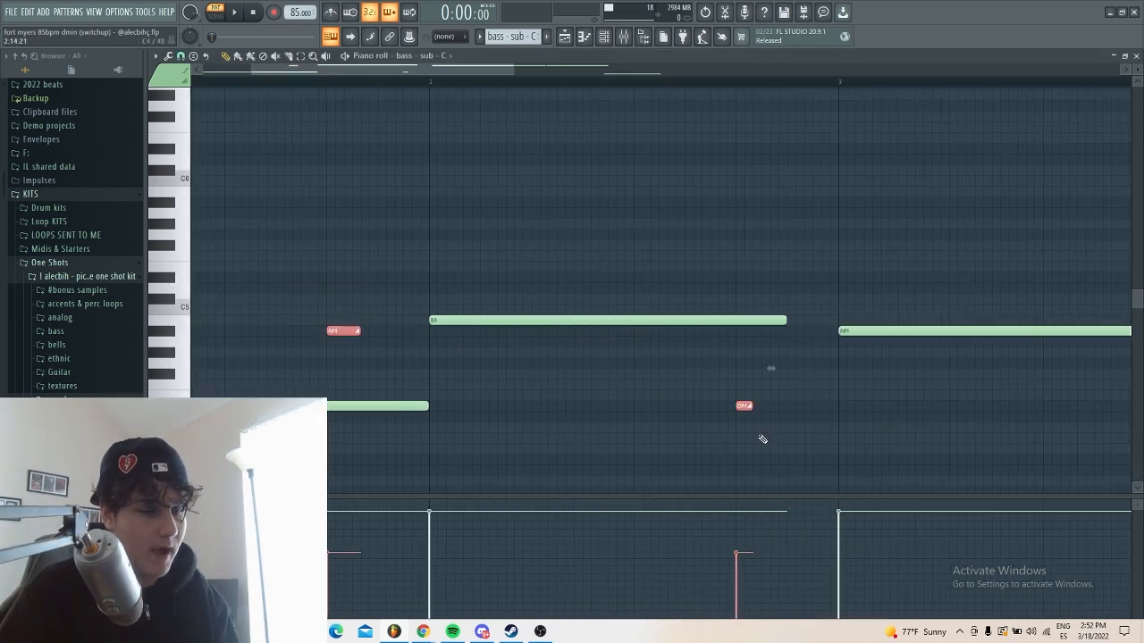
{"action": "double_click", "coordinate": [347, 333]}
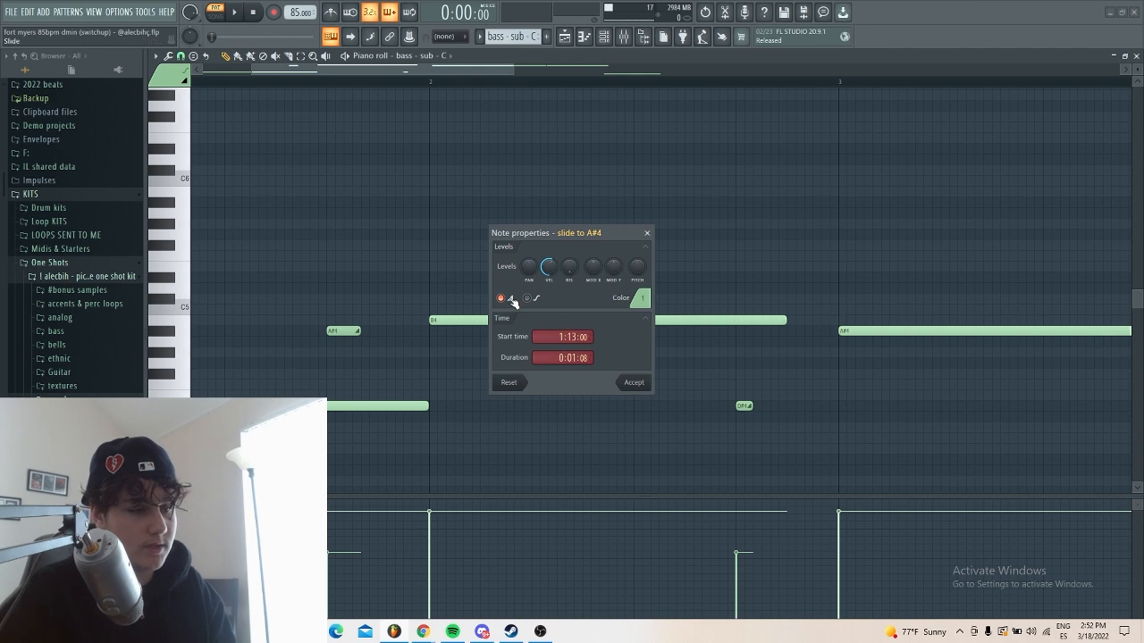
{"action": "left_click", "coordinate": [647, 233]}
{"action": "scroll", "coordinate": [429, 170], "scroll_direction": "down", "scroll_amount": 2}
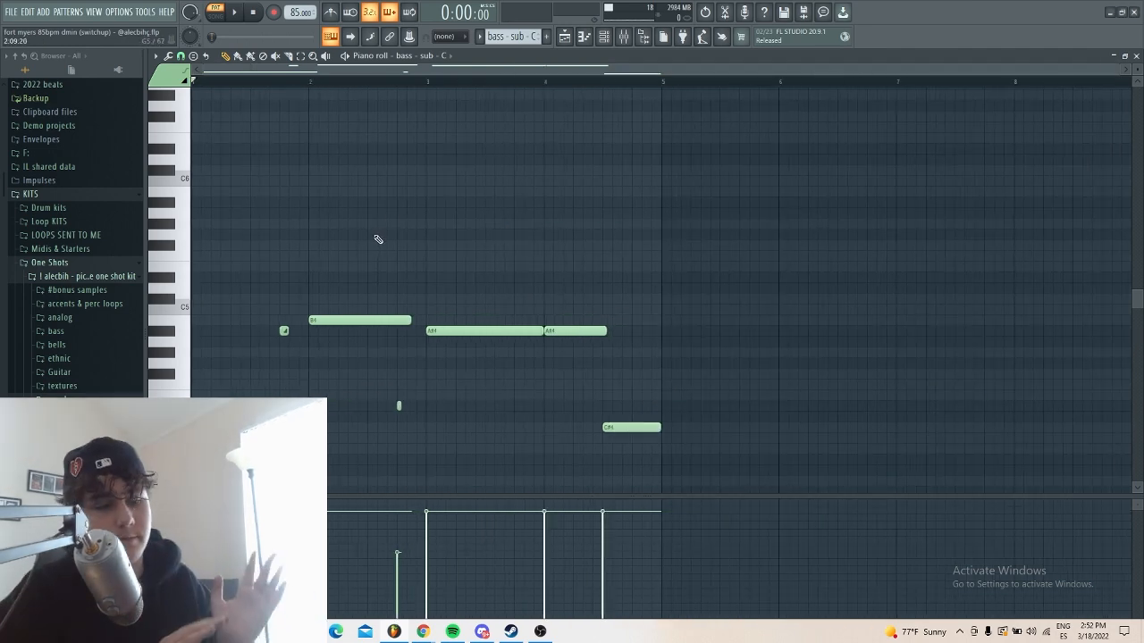
Solo Tracks 6, 7 and 8 in the playlist and play their layered clips through from bar 5.
{"action": "scroll", "coordinate": [222, 204], "scroll_direction": "up", "scroll_amount": 4}
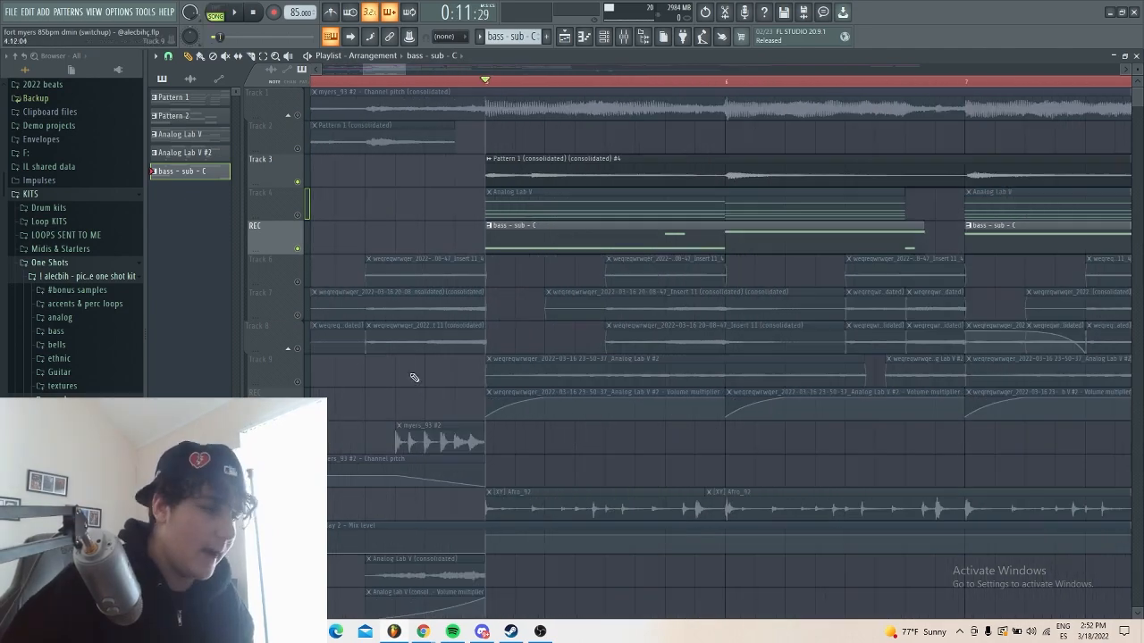
{"action": "scroll", "coordinate": [563, 253], "scroll_direction": "down", "scroll_amount": 7}
{"action": "scroll", "coordinate": [565, 429], "scroll_direction": "up", "scroll_amount": 3}
{"action": "scroll", "coordinate": [572, 340], "scroll_direction": "up", "scroll_amount": 3}
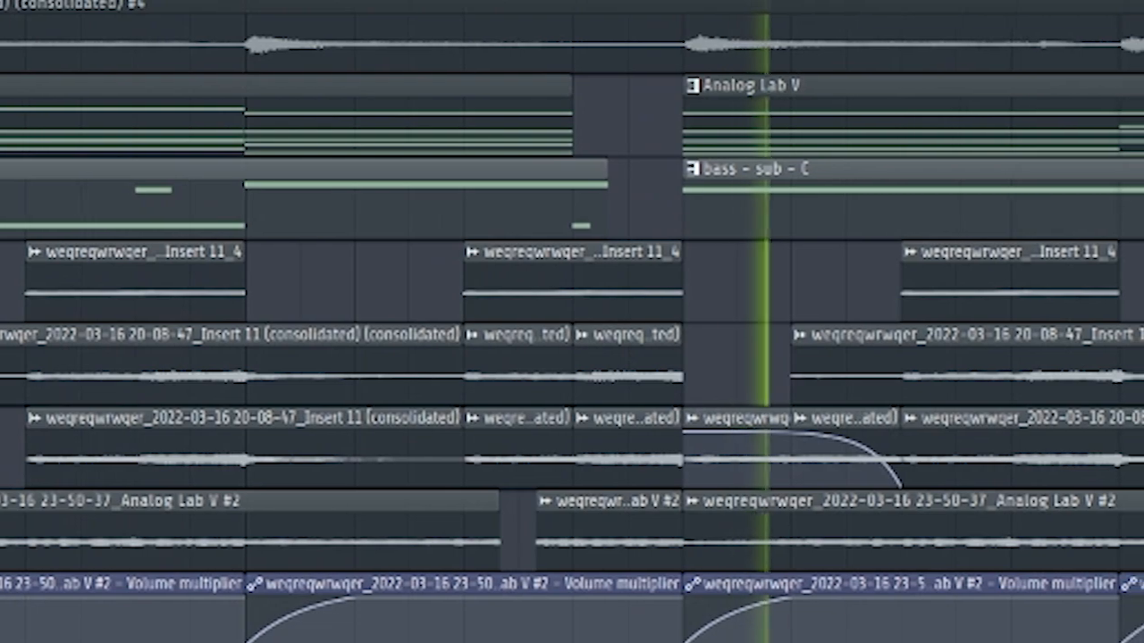
{"action": "key", "text": "space"}
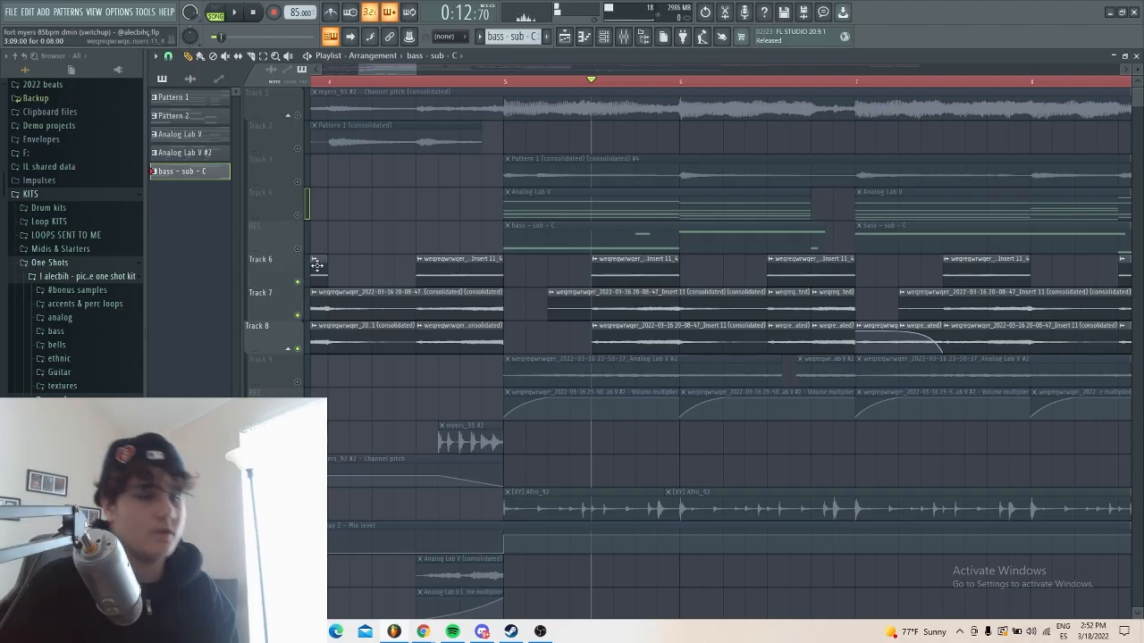
Open the Analog Lab V #2 pattern in the piano roll and view the Avalon preset in its instrument.
{"action": "scroll", "coordinate": [453, 494], "scroll_direction": "down", "scroll_amount": 2}
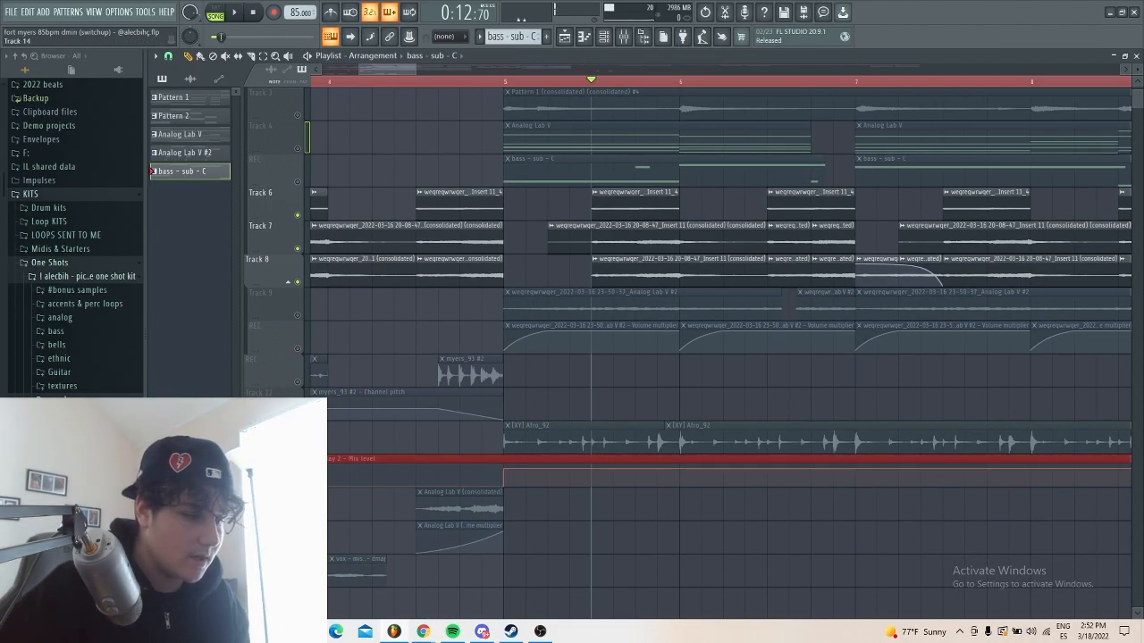
{"action": "scroll", "coordinate": [613, 371], "scroll_direction": "up", "scroll_amount": 1}
{"action": "left_click", "coordinate": [523, 82]}
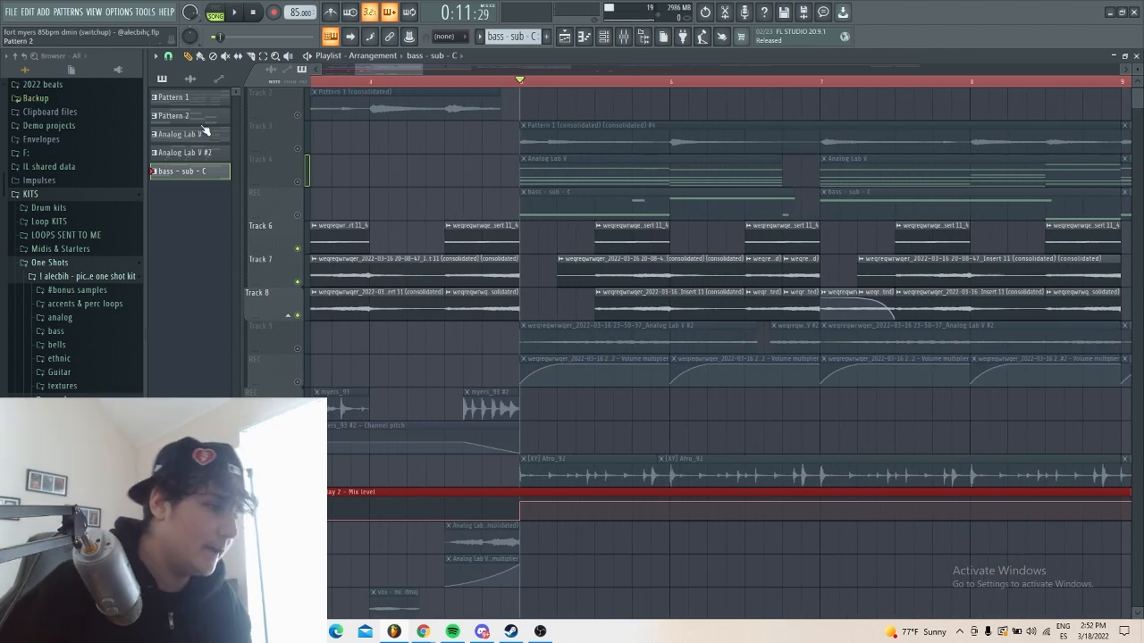
{"action": "double_click", "coordinate": [201, 159]}
{"action": "key", "text": "F6"}
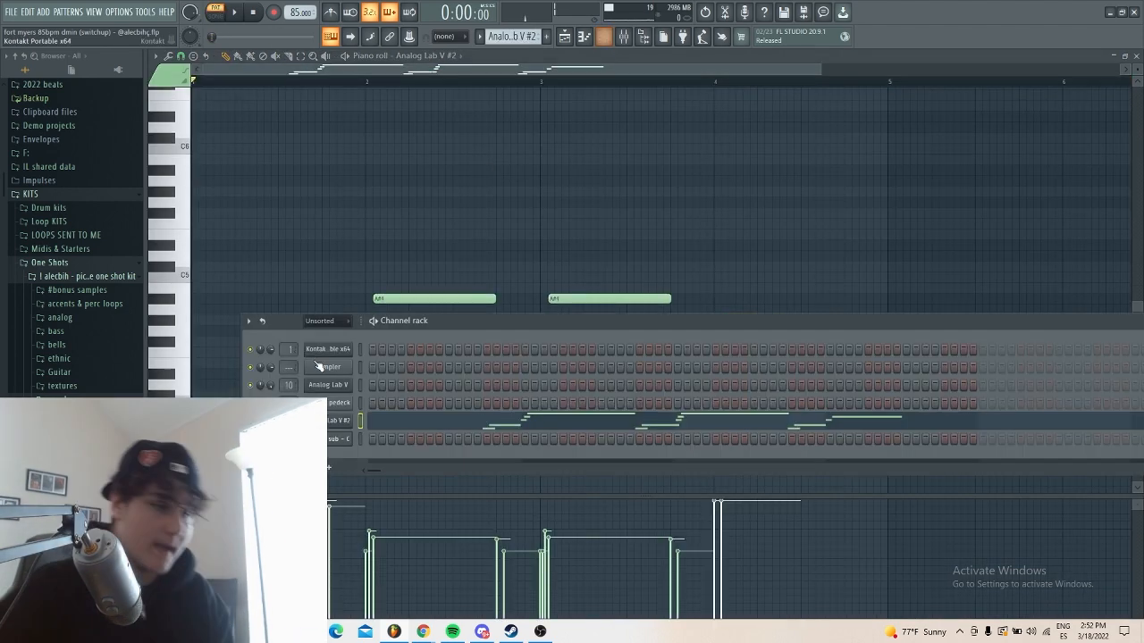
{"action": "left_click", "coordinate": [343, 426]}
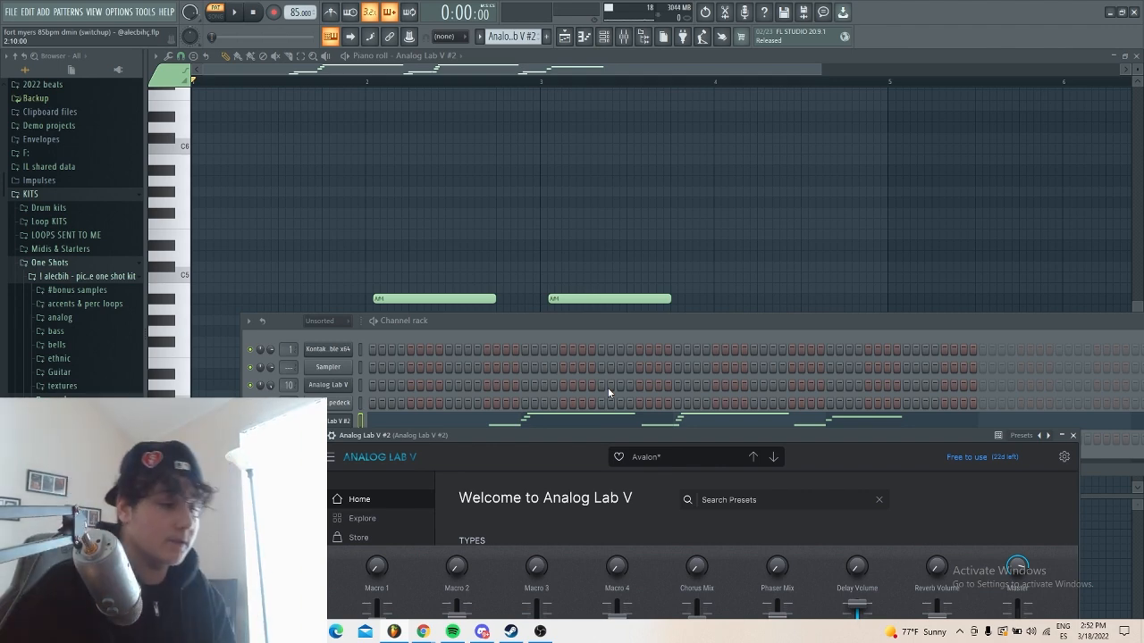
{"action": "left_click", "coordinate": [610, 419]}
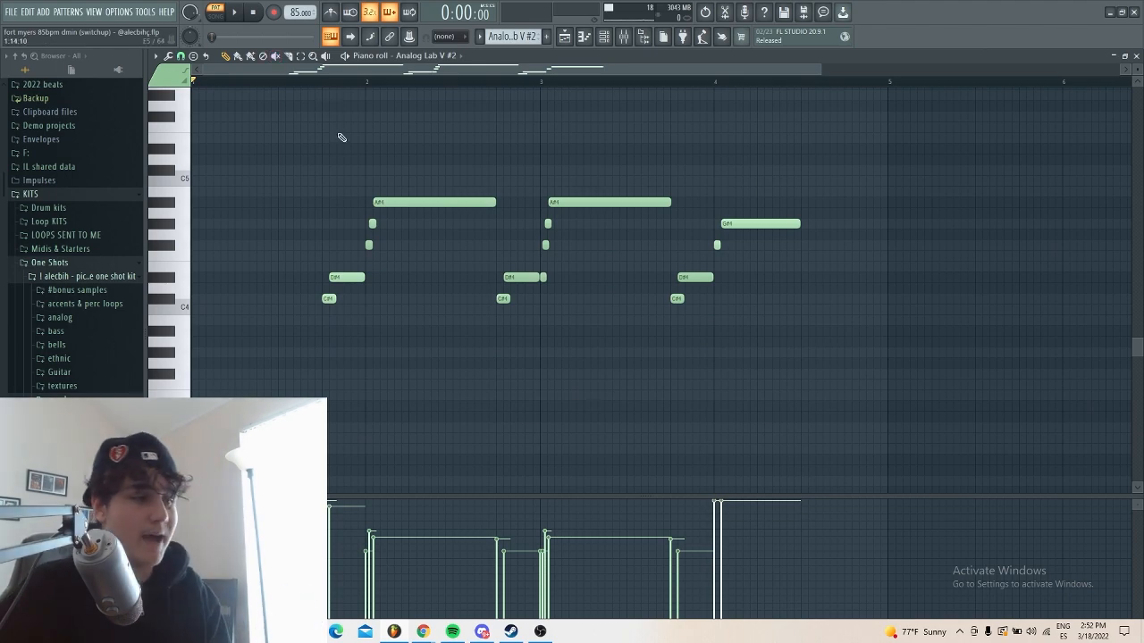
Inspect the Guitar Rig 6 effect with the Alternative Crunch preset on the Analog Lab V #2 mixer insert.
{"action": "left_click", "coordinate": [624, 36]}
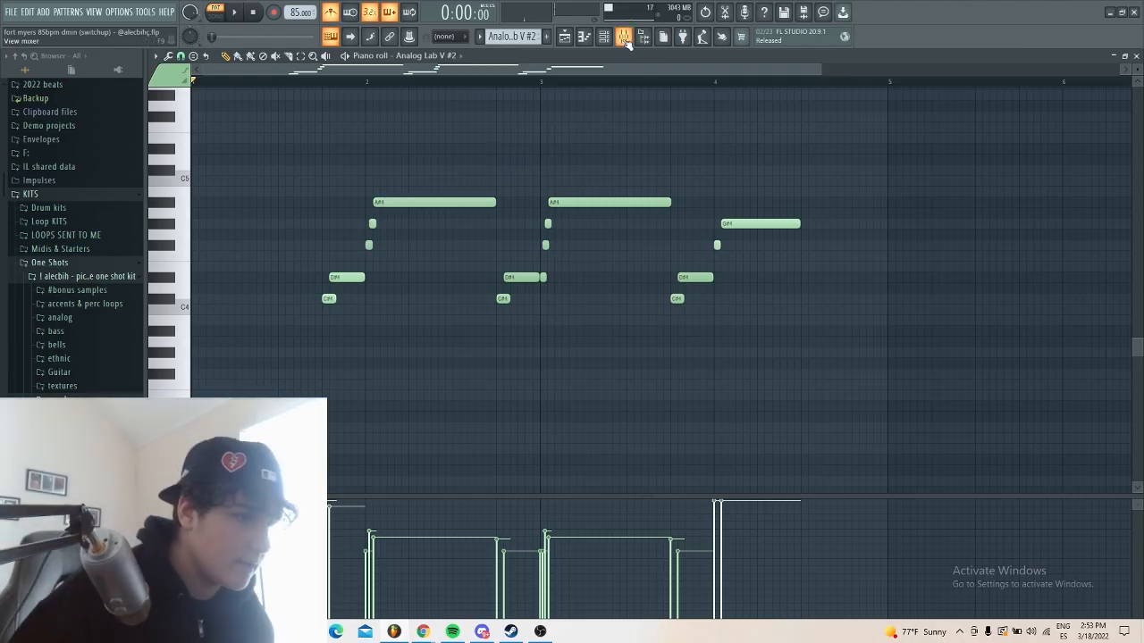
{"action": "left_click", "coordinate": [624, 40]}
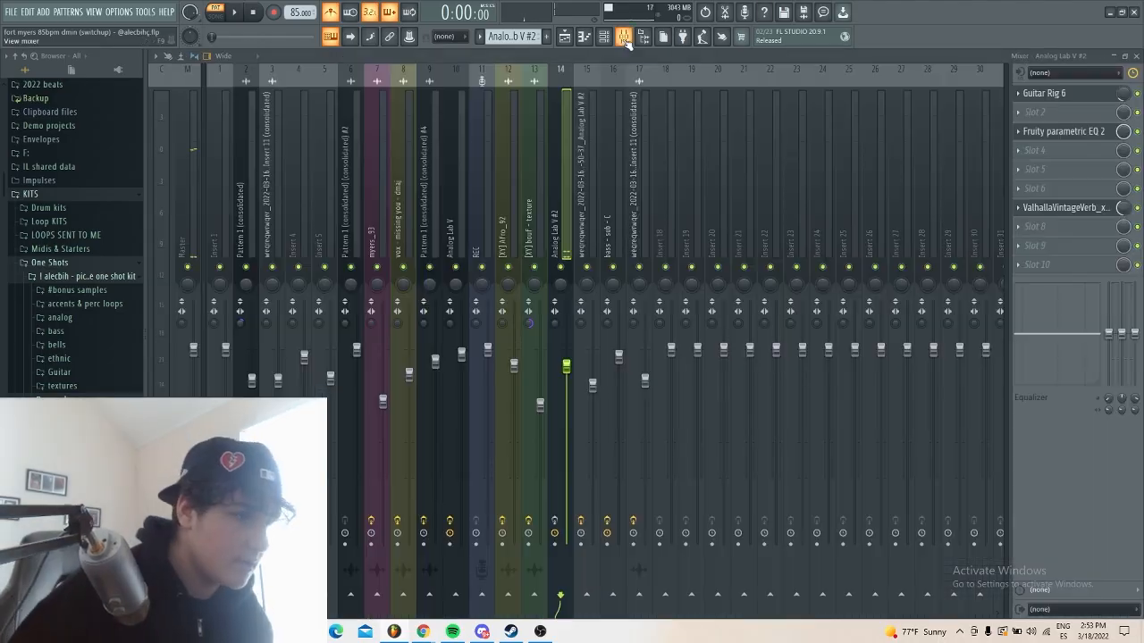
{"action": "left_click", "coordinate": [1050, 98]}
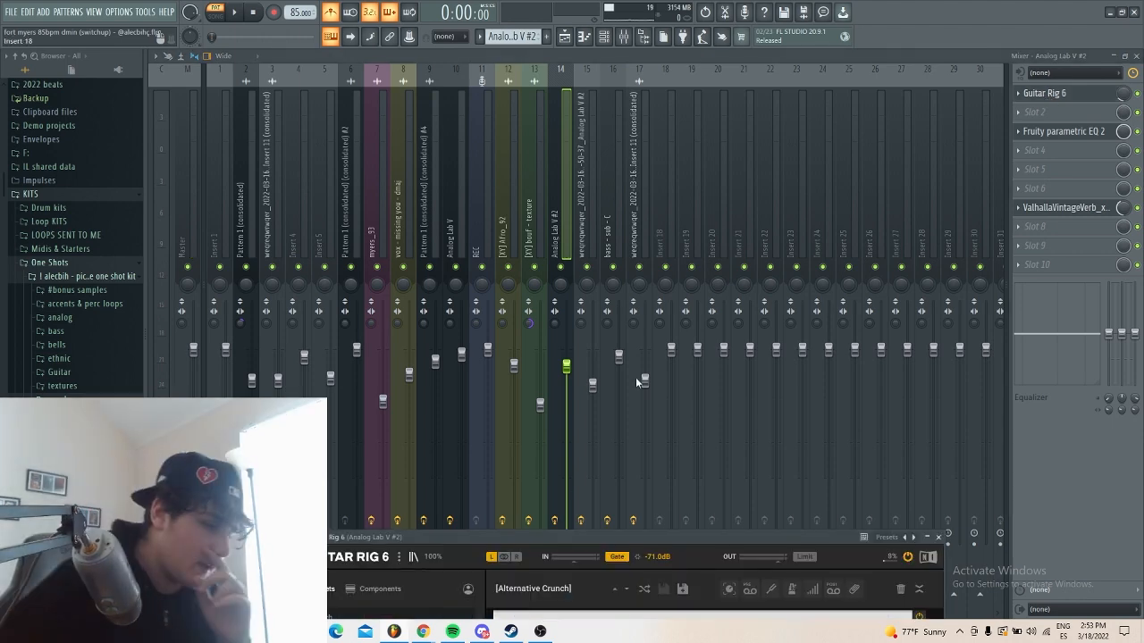
{"action": "left_click_drag", "start_coordinate": [500, 541], "coordinate": [480, 161]}
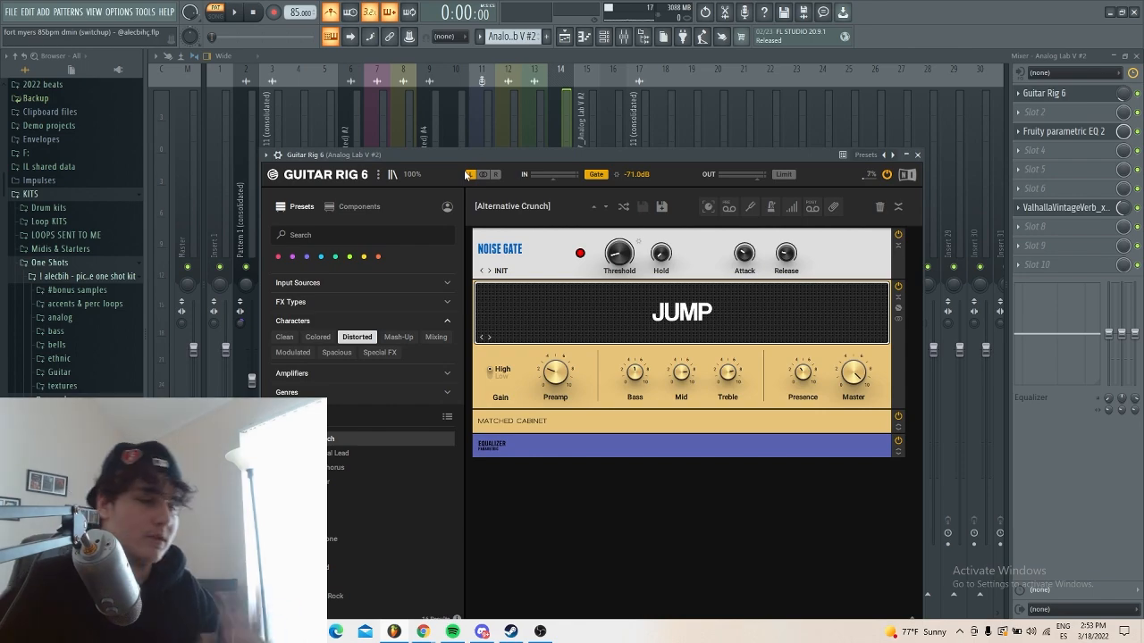
{"action": "left_click_drag", "start_coordinate": [452, 151], "coordinate": [492, 222]}
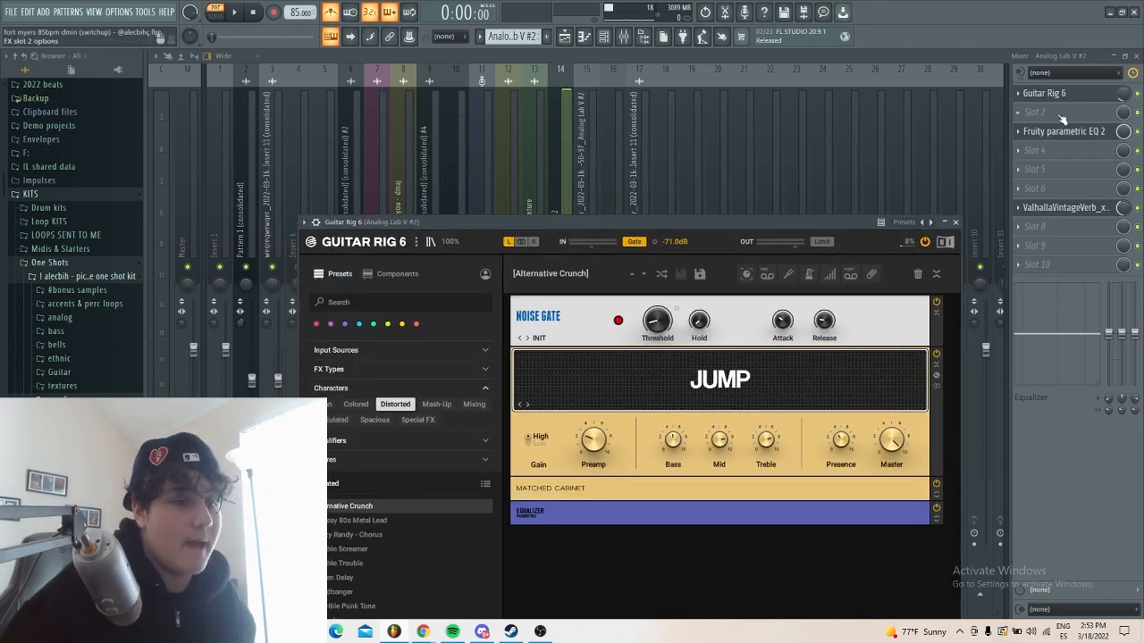
{"action": "left_click", "coordinate": [1060, 117]}
{"action": "left_click", "coordinate": [1096, 94]}
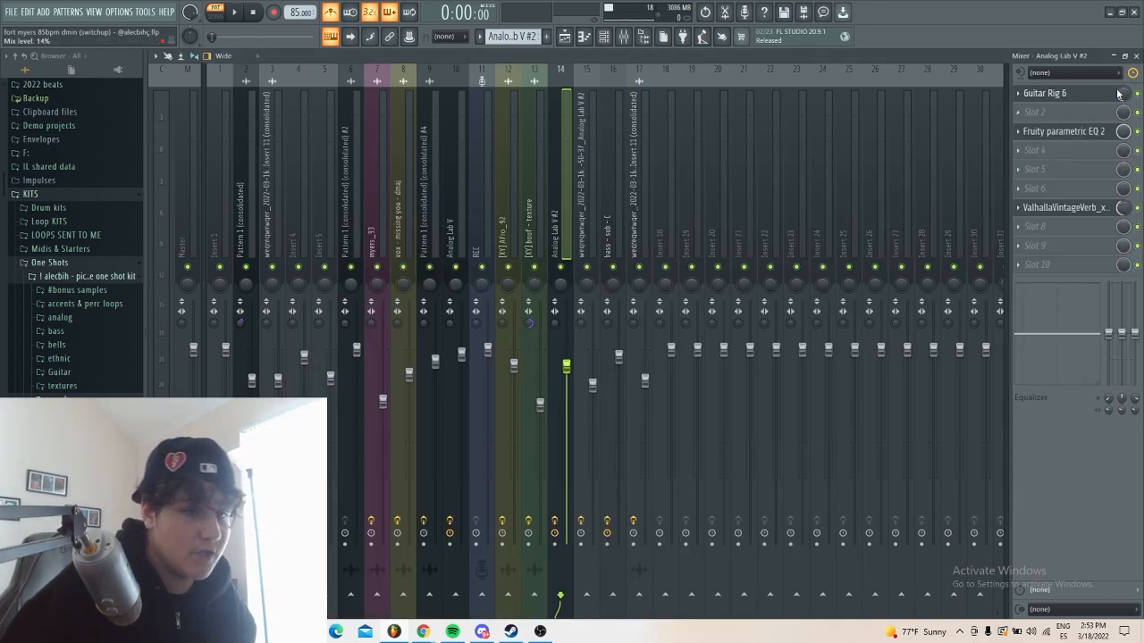
Inspect the Fruity parametric EQ 2 and ValhallaVintageVerb on the Analog Lab V #2 insert and play the pattern through them.
{"action": "left_click", "coordinate": [1077, 134]}
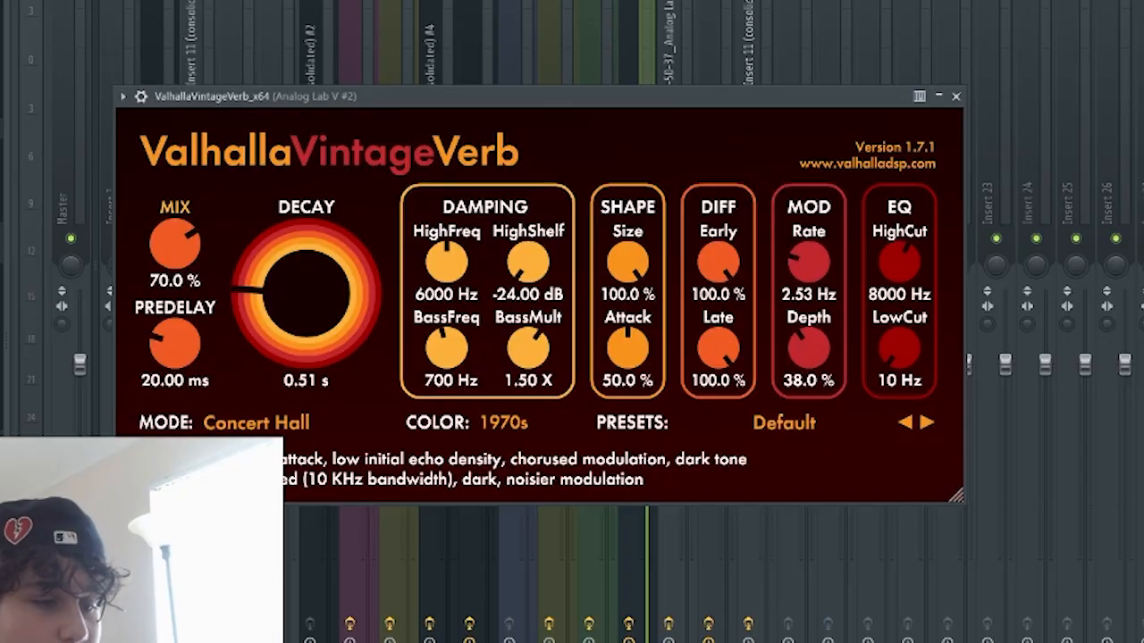
{"action": "key", "text": "space"}
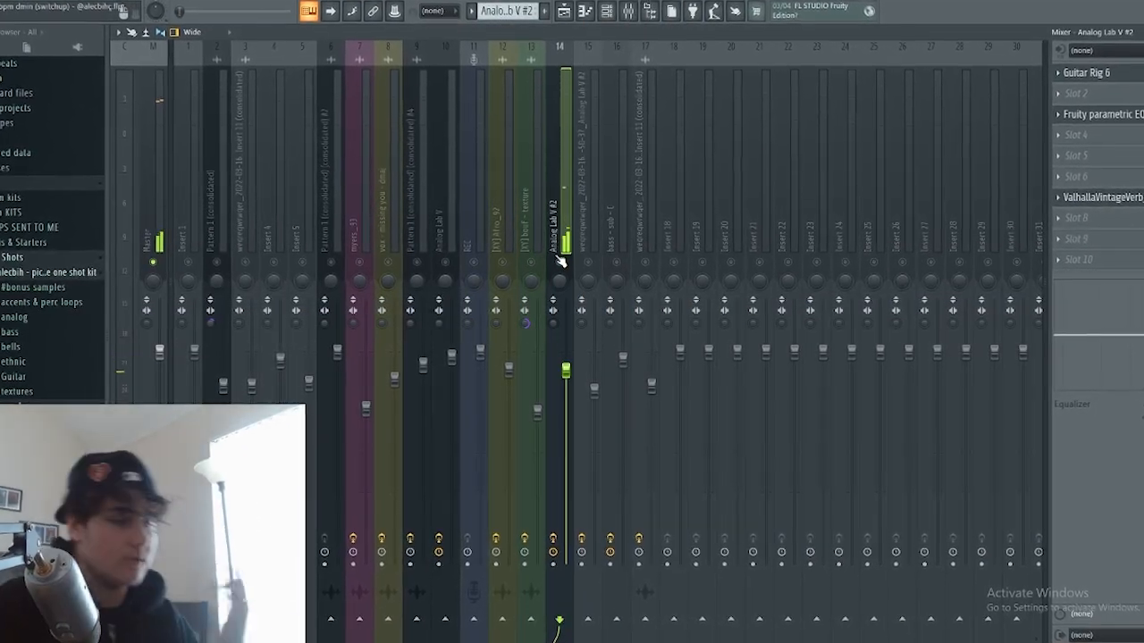
Solo Track 9 with the recorded Analog Lab V #2 clips in the playlist and set the playhead to bar 5.
{"action": "left_click", "coordinate": [564, 12]}
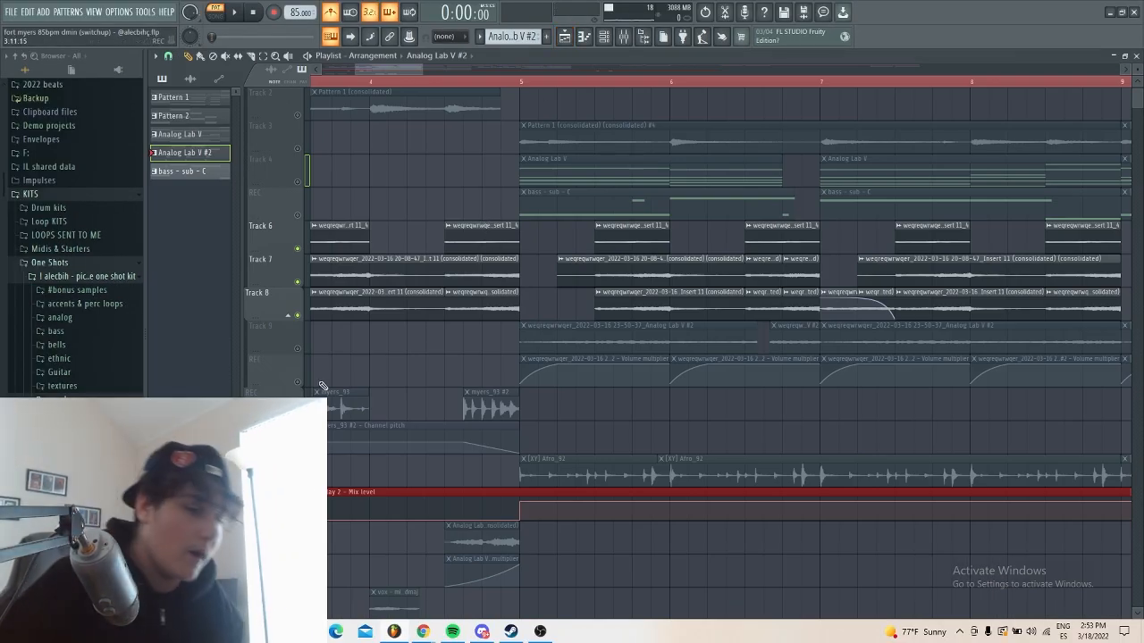
{"action": "scroll", "coordinate": [327, 386], "scroll_direction": "down", "scroll_amount": 5}
{"action": "left_click", "coordinate": [297, 348], "text": "ctrl"}
{"action": "scroll", "coordinate": [326, 297], "scroll_direction": "up", "scroll_amount": 4}
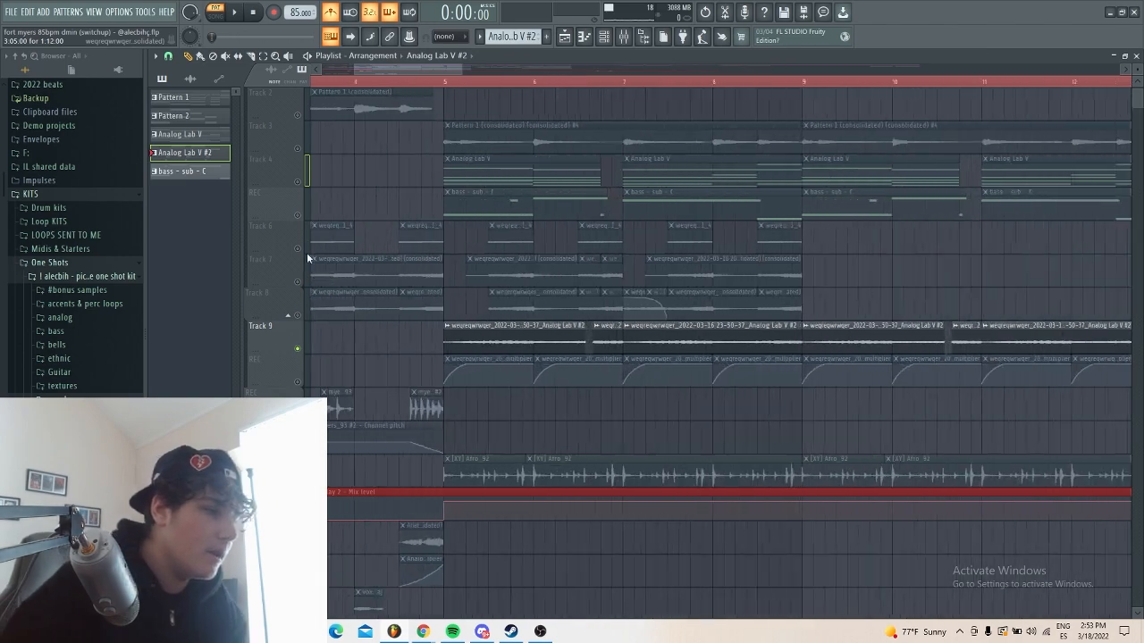
{"action": "scroll", "coordinate": [466, 214], "scroll_direction": "up", "scroll_amount": 4}
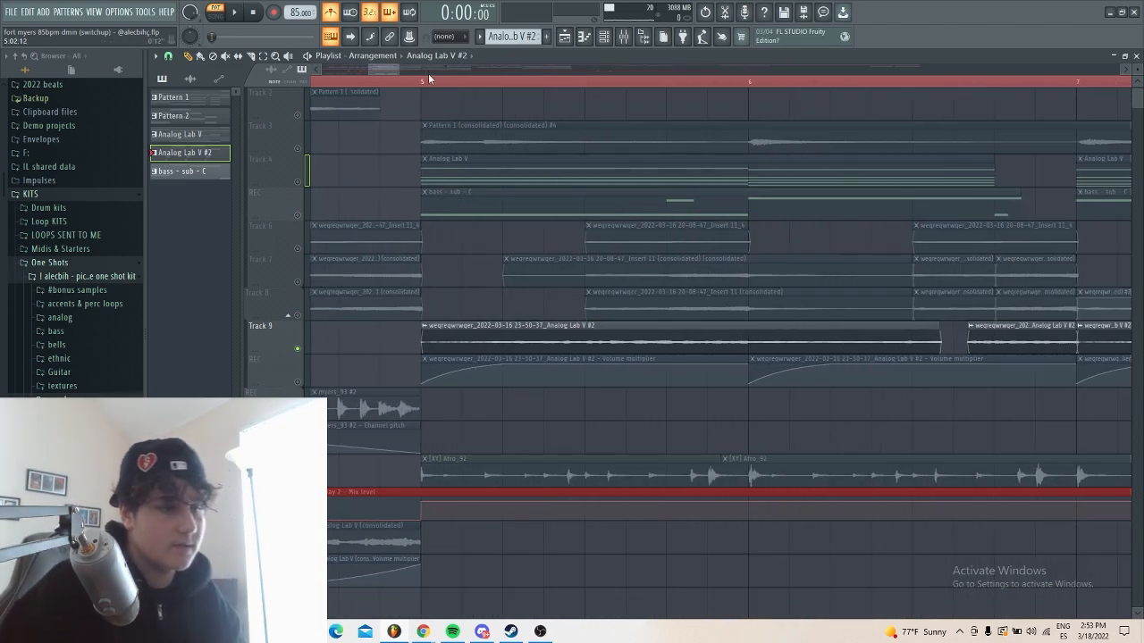
{"action": "left_click", "coordinate": [427, 80]}
Unmute the volume multiplier automation track directly below Track 9.
{"action": "scroll", "coordinate": [489, 295], "scroll_direction": "down", "scroll_amount": 5}
{"action": "scroll", "coordinate": [532, 346], "scroll_direction": "up", "scroll_amount": 3}
{"action": "left_click", "coordinate": [298, 383]}
{"action": "scroll", "coordinate": [387, 380], "scroll_direction": "up", "scroll_amount": 2}
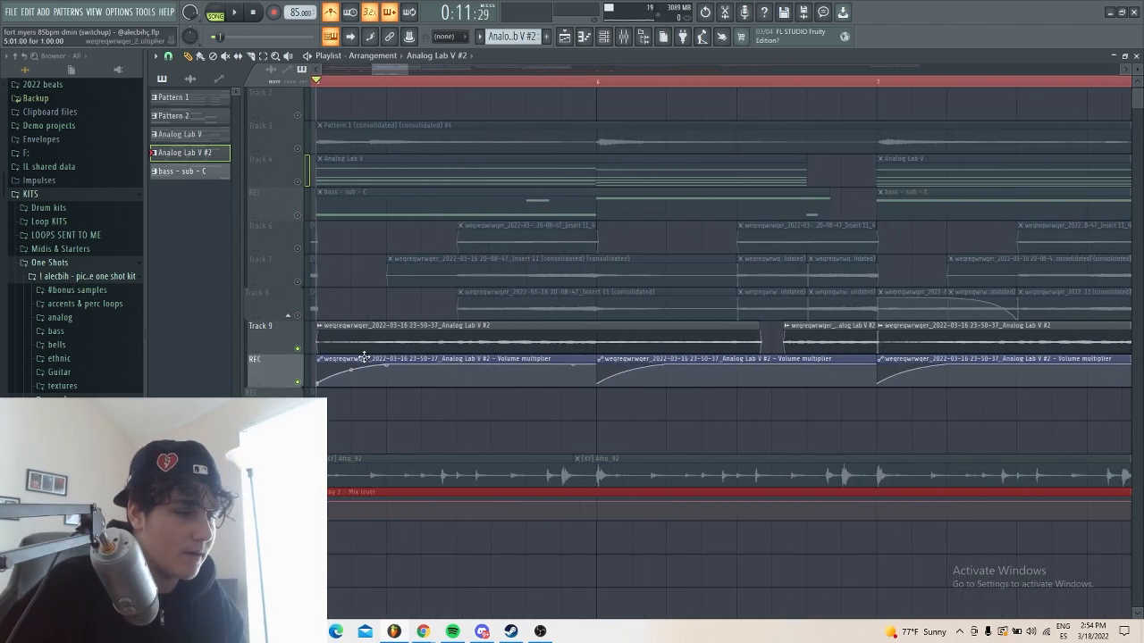
Show the automation options of the first Analog Lab V #2 clip on Track 9 without applying any.
{"action": "left_click", "coordinate": [321, 327]}
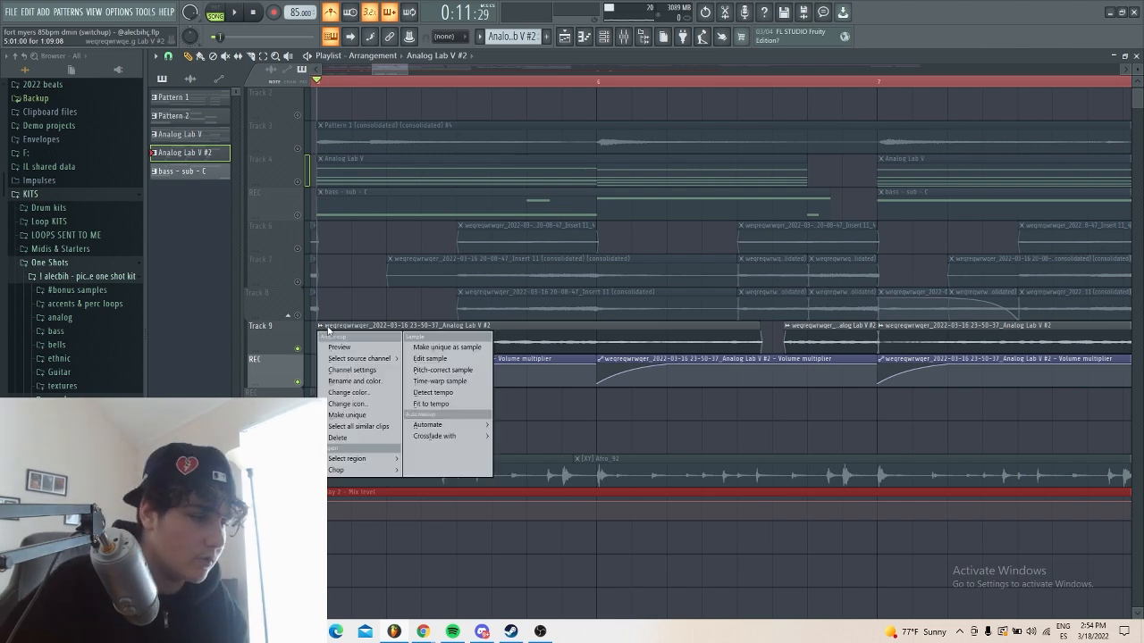
{"action": "left_click", "coordinate": [519, 438]}
{"action": "scroll", "coordinate": [498, 297], "scroll_direction": "down", "scroll_amount": 1}
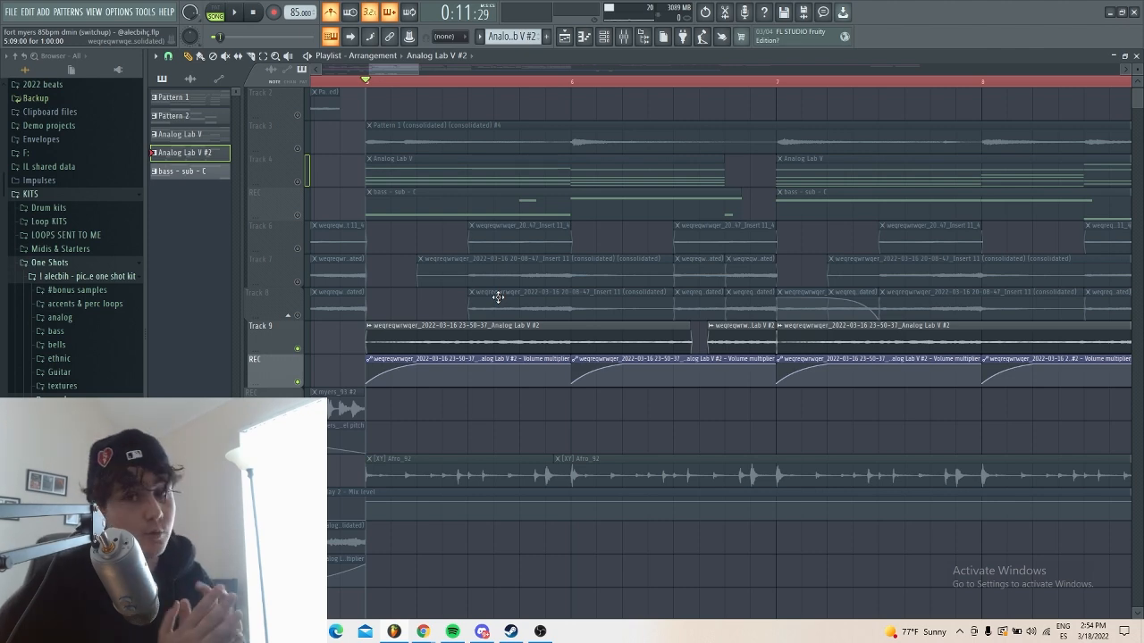
Play Track 9 with its volume automation from bar 5, then stop playback.
{"action": "scroll", "coordinate": [498, 298], "scroll_direction": "down", "scroll_amount": 3}
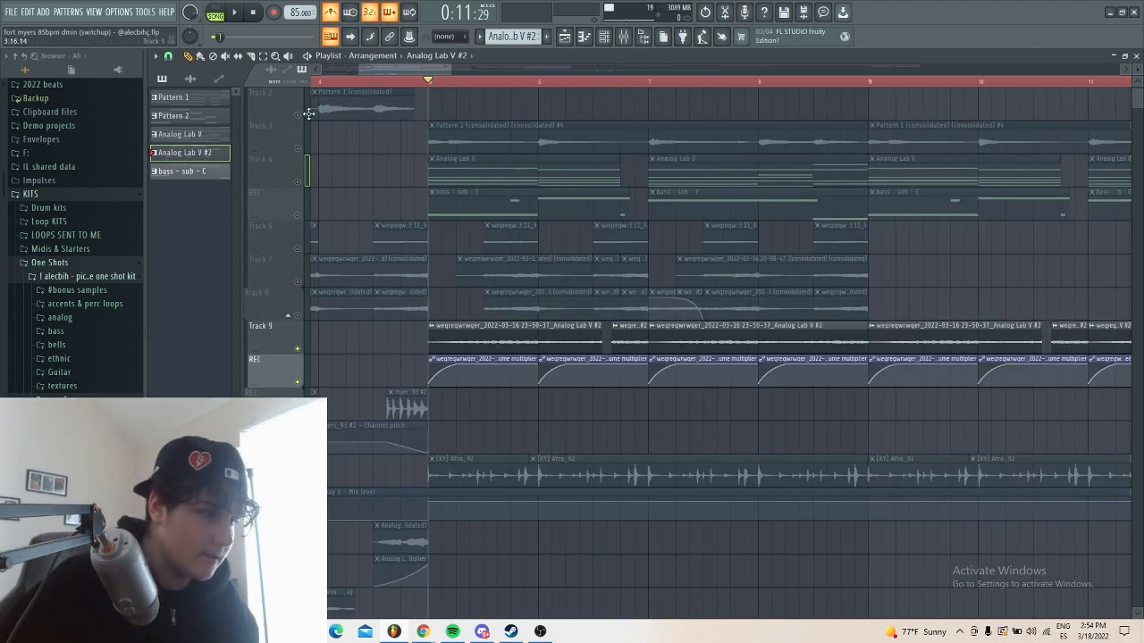
{"action": "key", "text": "space"}
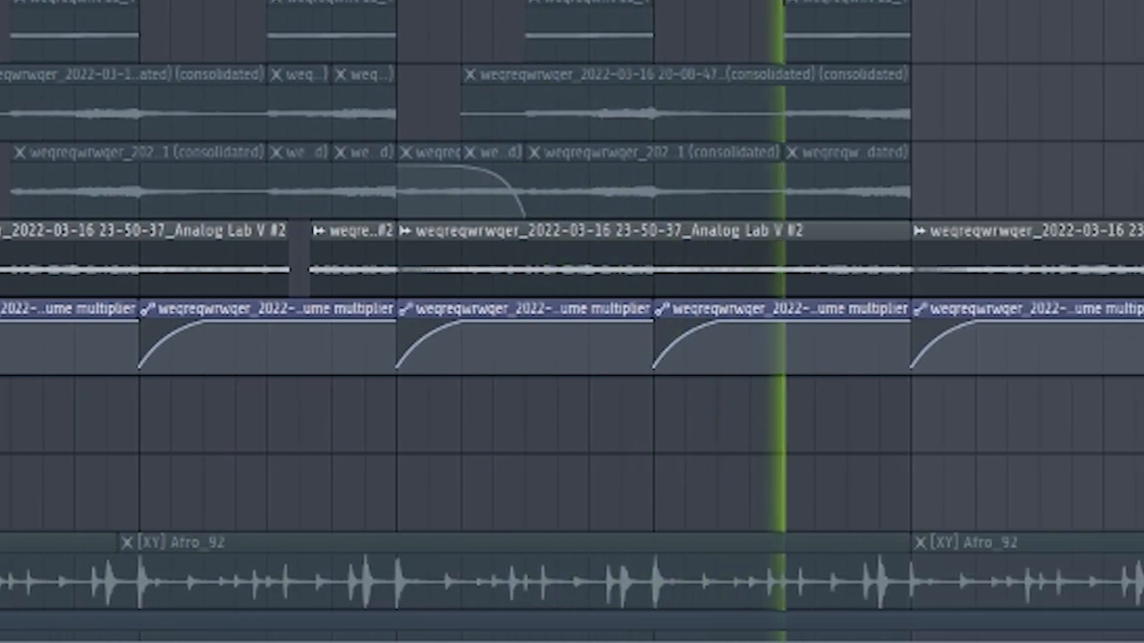
{"action": "key", "text": "space"}
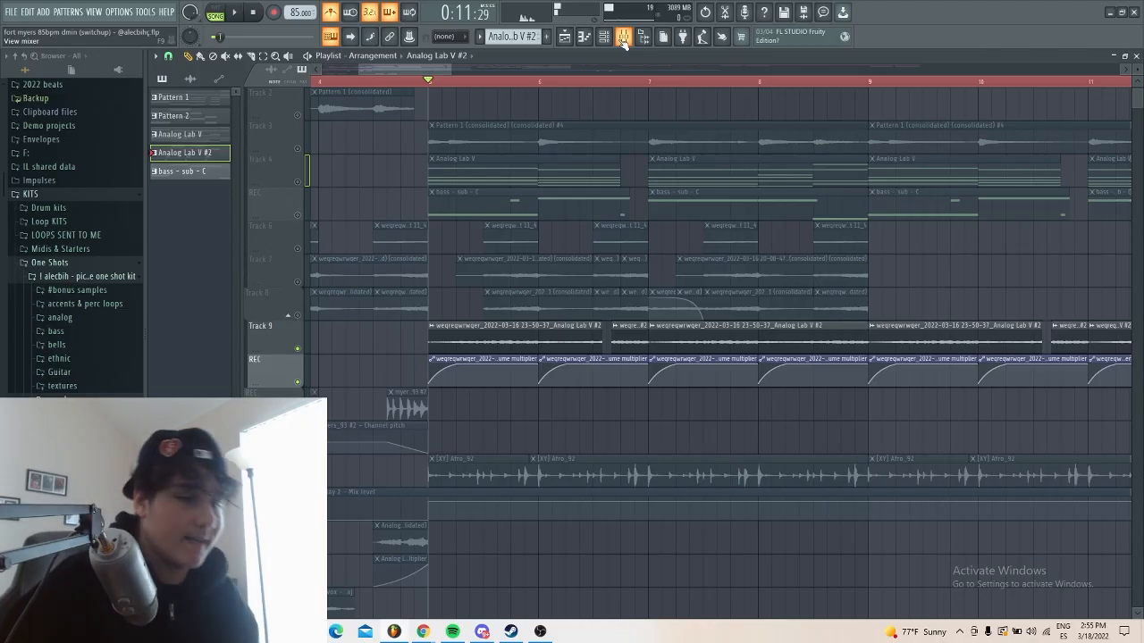
Select the recorded Analog Lab V #2 insert 15 in the mixer and inspect its Fruity parametric EQ 2 curve.
{"action": "left_click", "coordinate": [631, 39]}
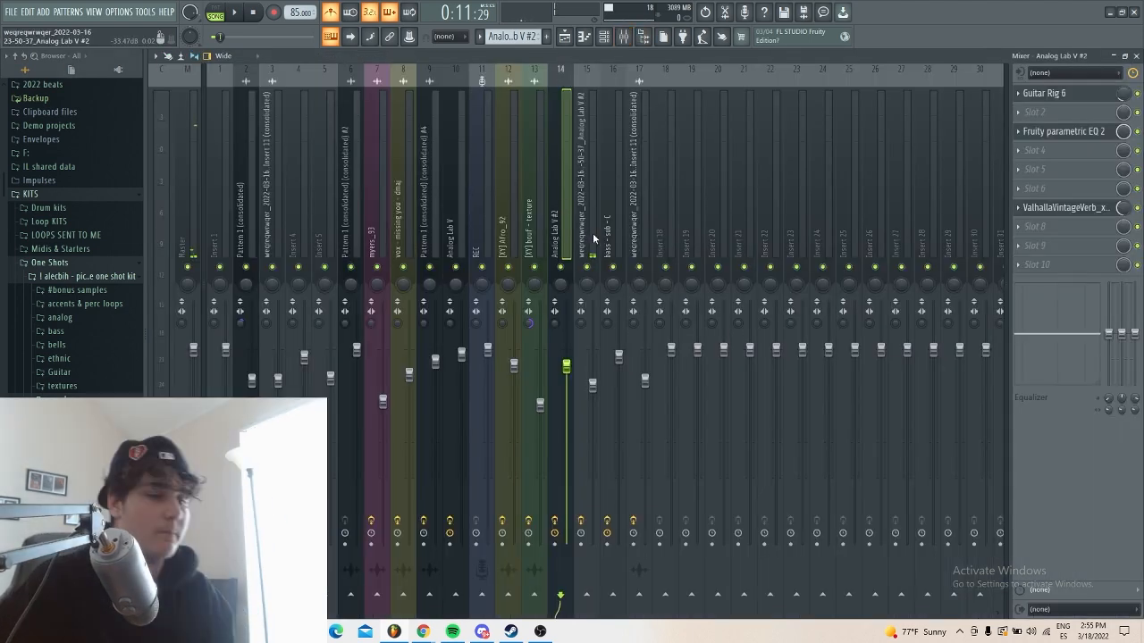
{"action": "left_click", "coordinate": [586, 205]}
{"action": "left_click", "coordinate": [1057, 95]}
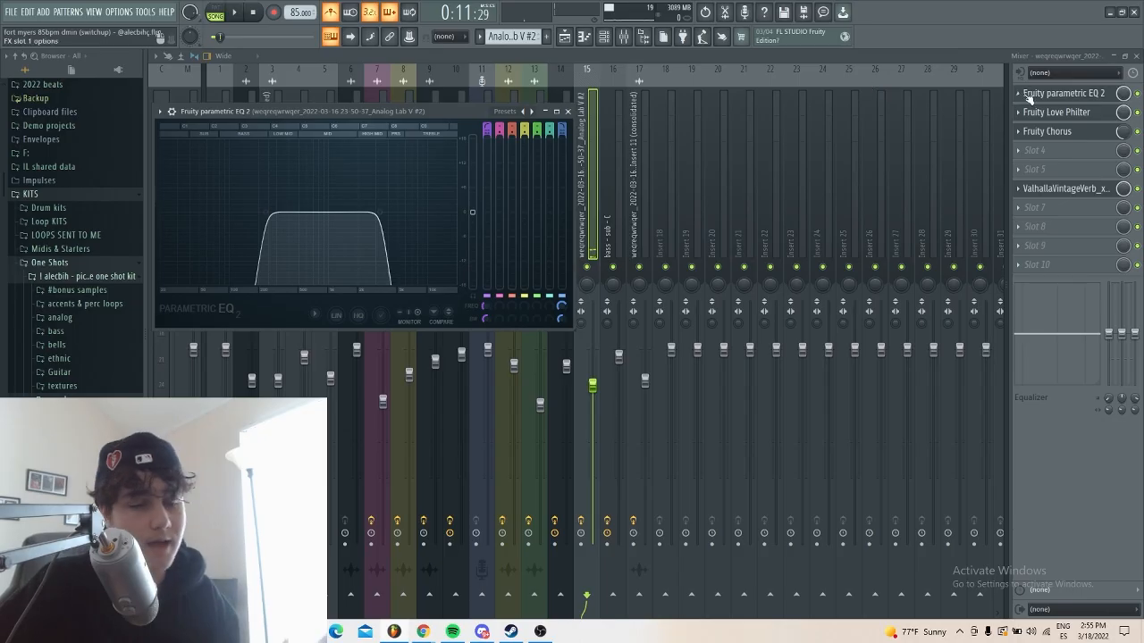
{"action": "left_click", "coordinate": [1029, 96]}
Inspect the Fruity Love Philter, Fruity Chorus and ValhallaVintageVerb settings on mixer insert 15.
{"action": "left_click", "coordinate": [1067, 115]}
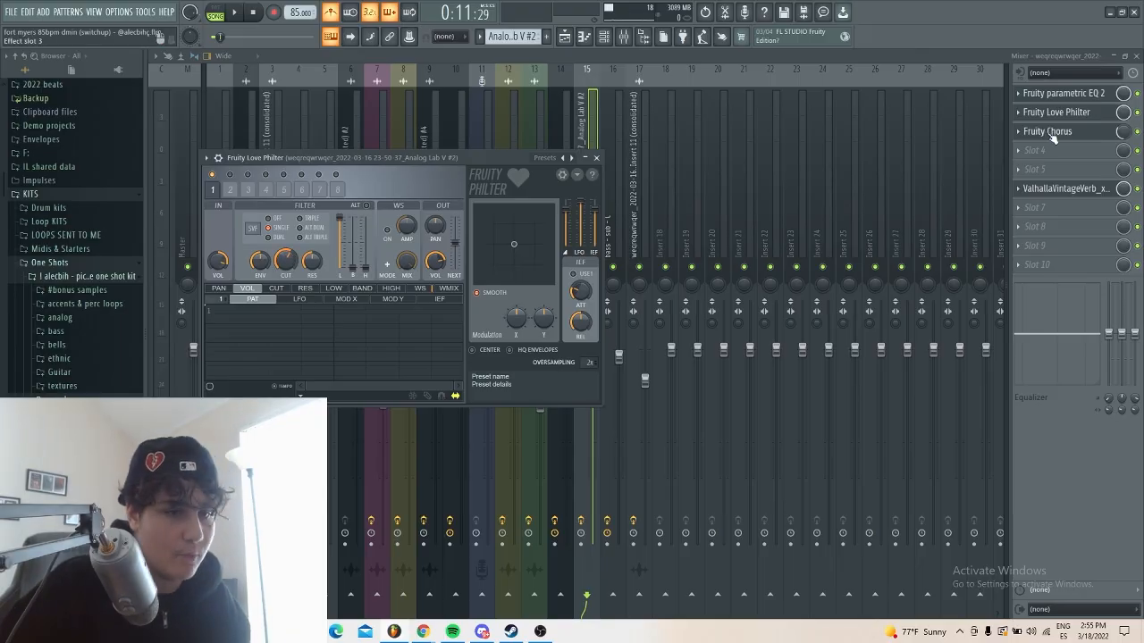
{"action": "left_click", "coordinate": [1049, 133]}
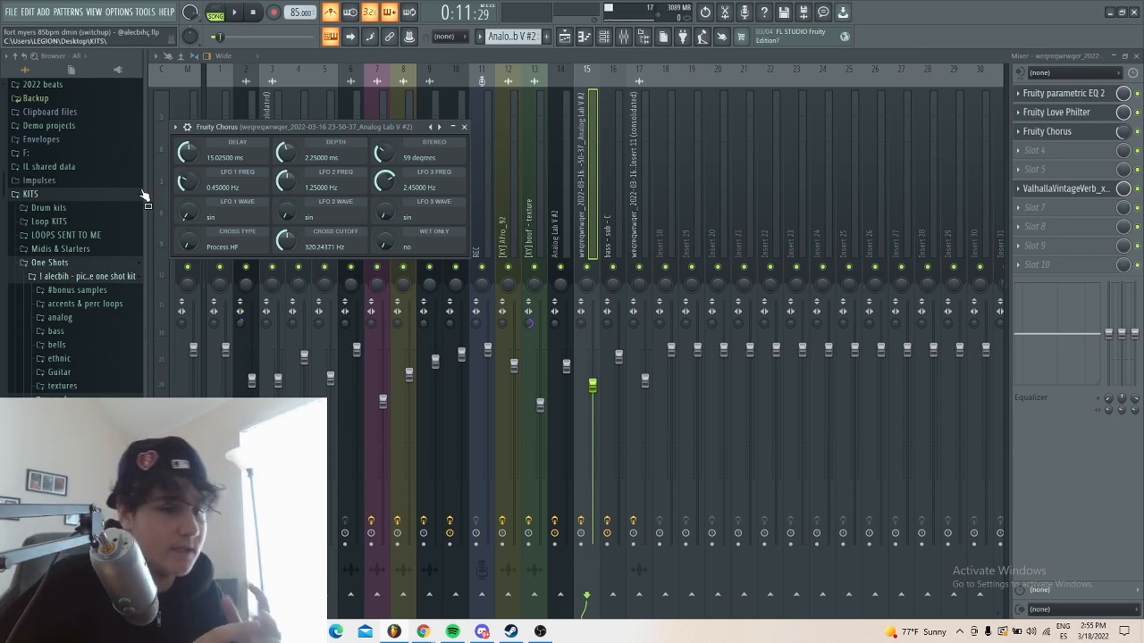
{"action": "left_click", "coordinate": [1072, 189]}
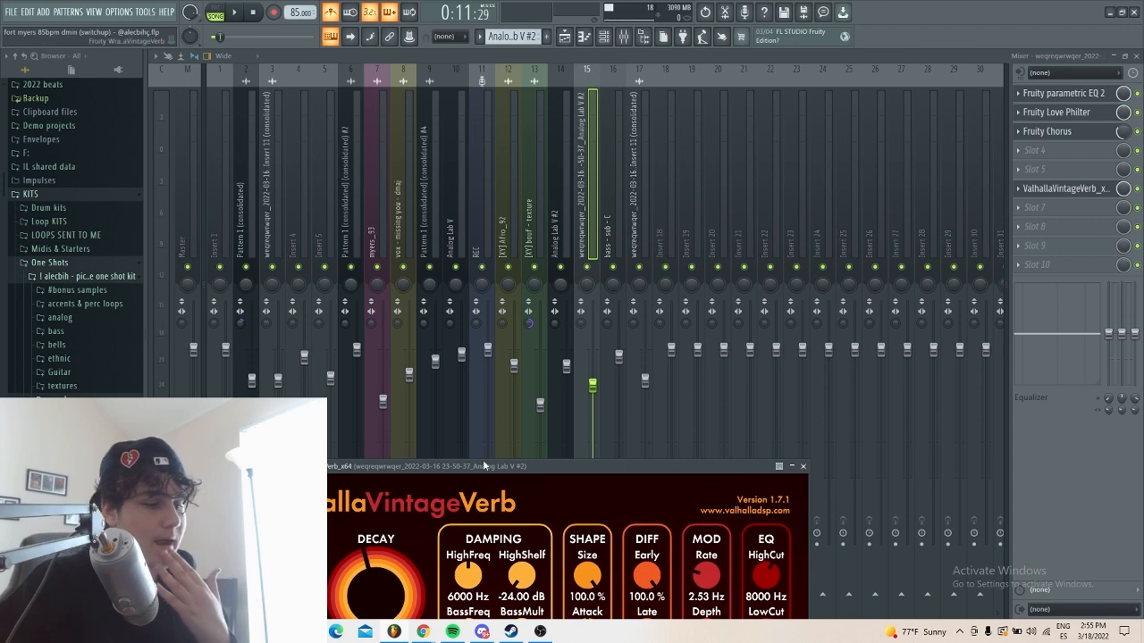
{"action": "left_click_drag", "start_coordinate": [491, 463], "coordinate": [615, 243]}
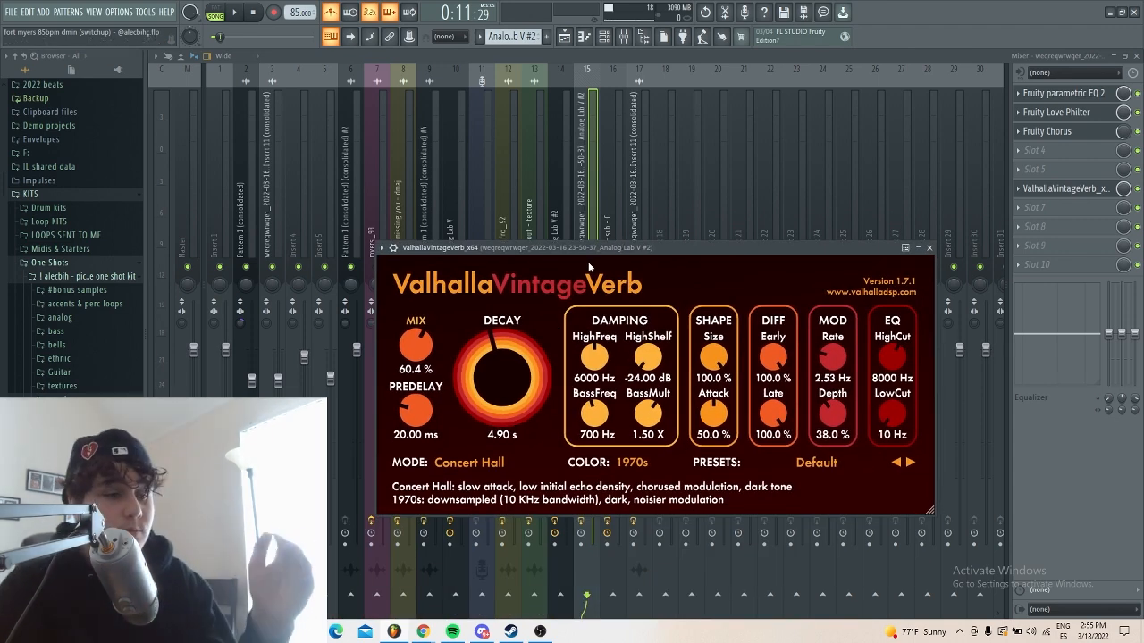
Solo Track 13 in the playlist and play the [XY] Afro_92 percussion loop from bar 5.
{"action": "left_click", "coordinate": [563, 37]}
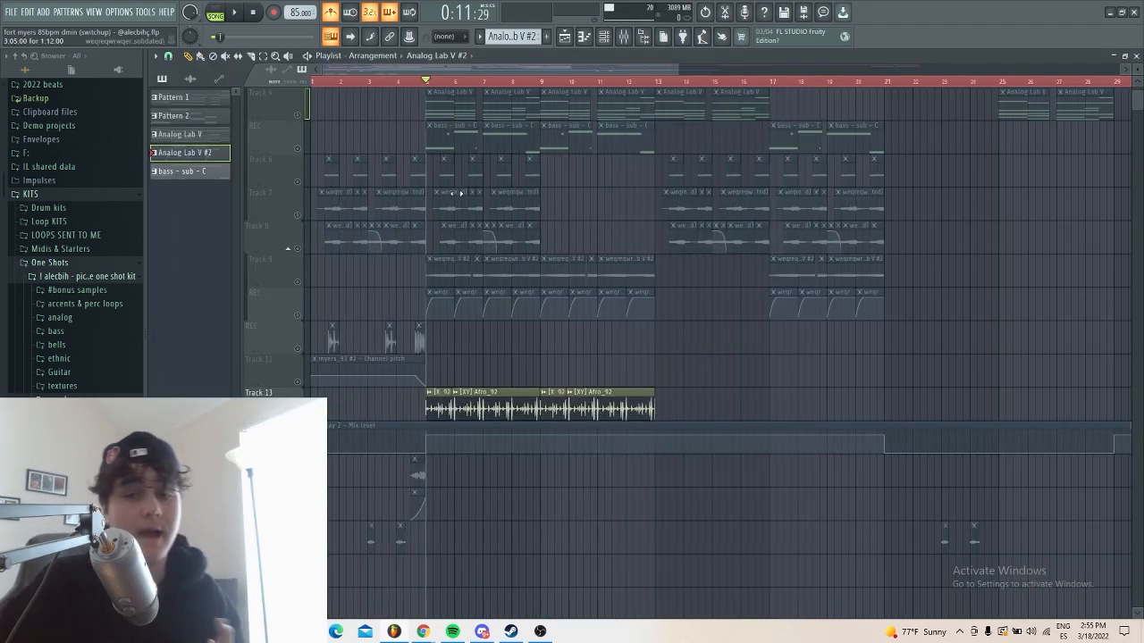
{"action": "scroll", "coordinate": [437, 375], "scroll_direction": "up", "scroll_amount": 5}
{"action": "scroll", "coordinate": [505, 386], "scroll_direction": "down", "scroll_amount": 3}
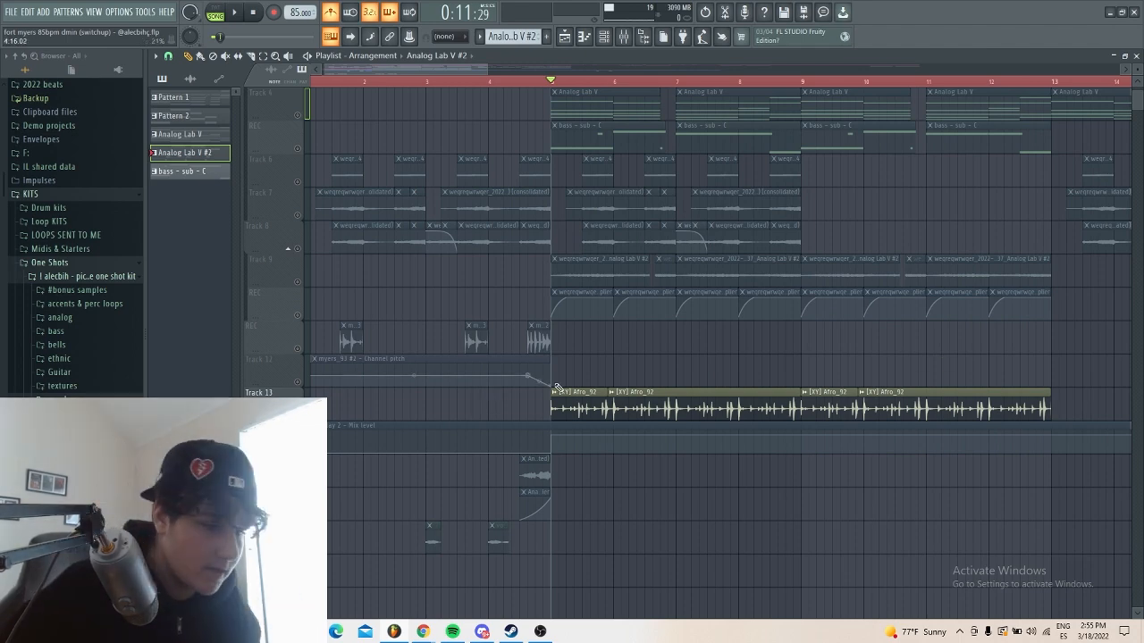
{"action": "key", "text": "space"}
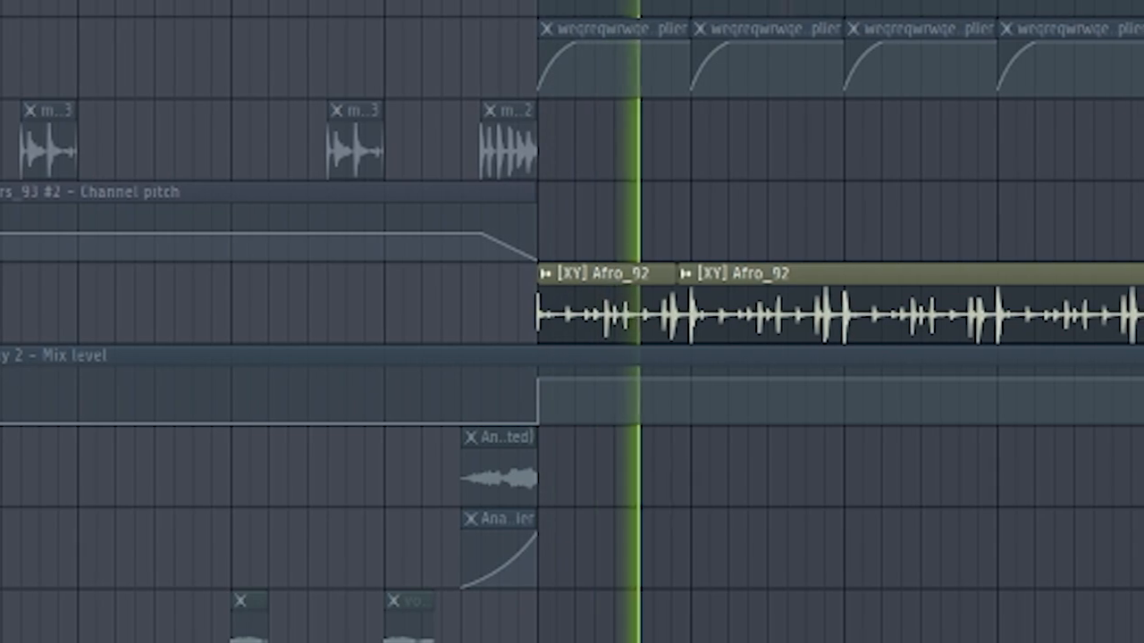
{"action": "scroll", "coordinate": [491, 2], "scroll_direction": "down", "scroll_amount": 3}
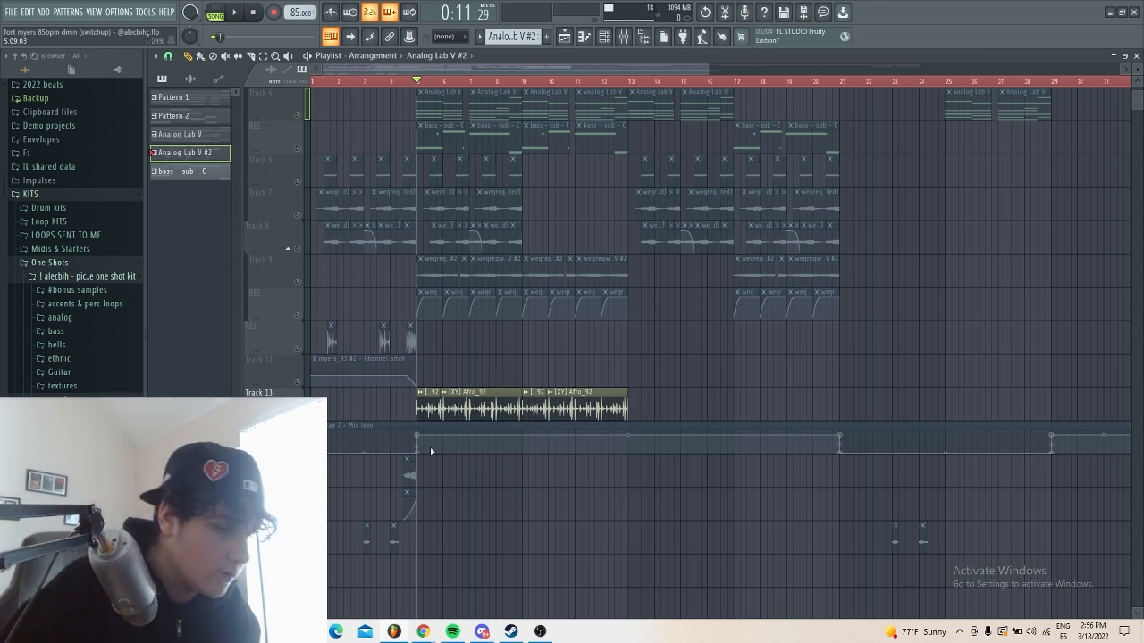
Open the [XY] Afro_92 sample's channel settings and inspect the Fruity Fast Dist on its mixer insert 12.
{"action": "double_click", "coordinate": [468, 409]}
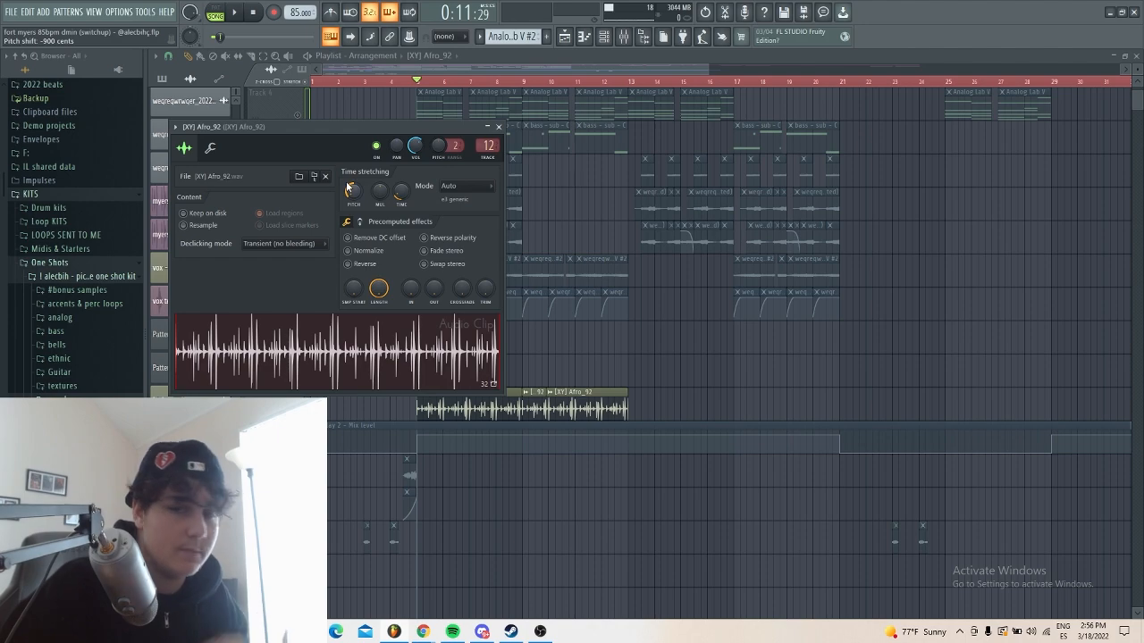
{"action": "left_click", "coordinate": [623, 37]}
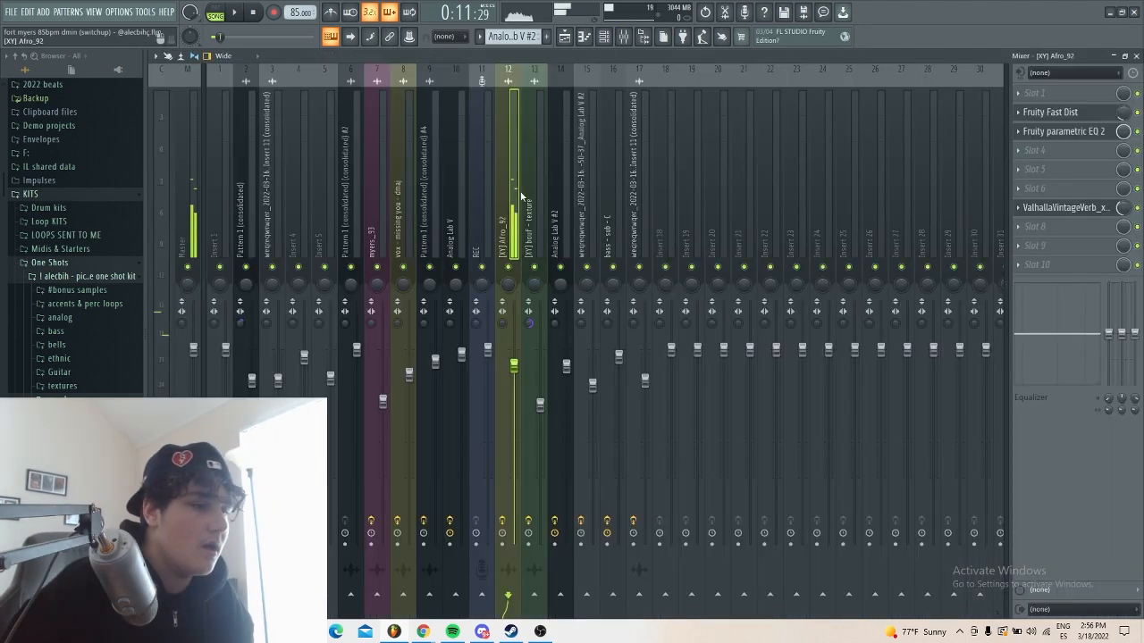
{"action": "left_click", "coordinate": [1069, 113]}
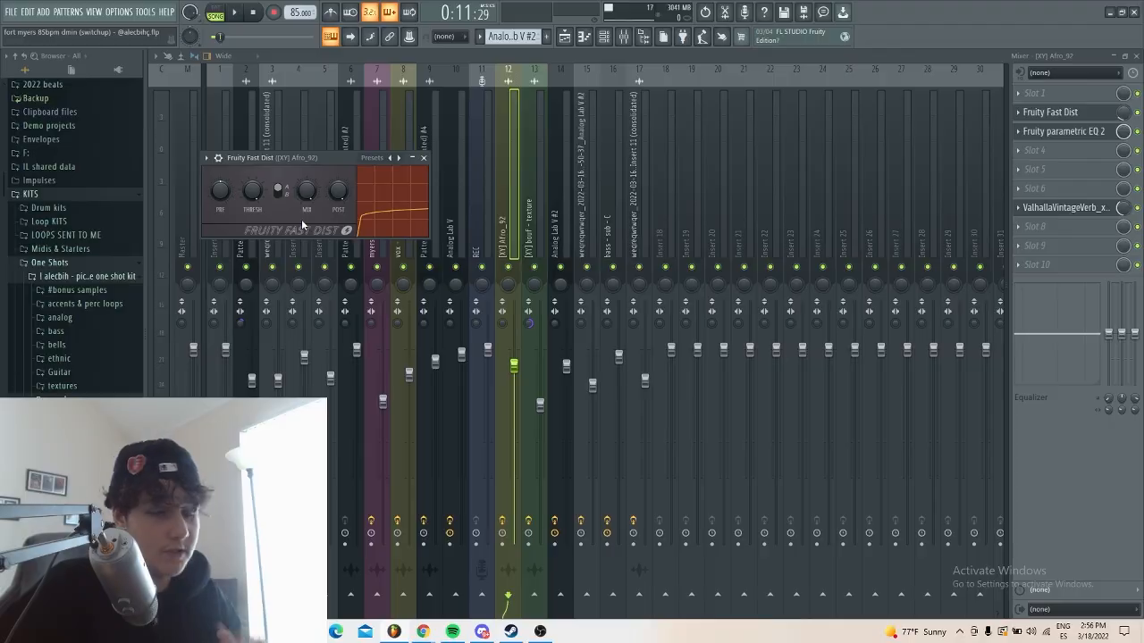
{"action": "left_click", "coordinate": [424, 158]}
Look over the Fruity parametric EQ 2 and ValhallaVintageVerb on the [XY] Afro_92 mixer insert.
{"action": "left_click", "coordinate": [1064, 131]}
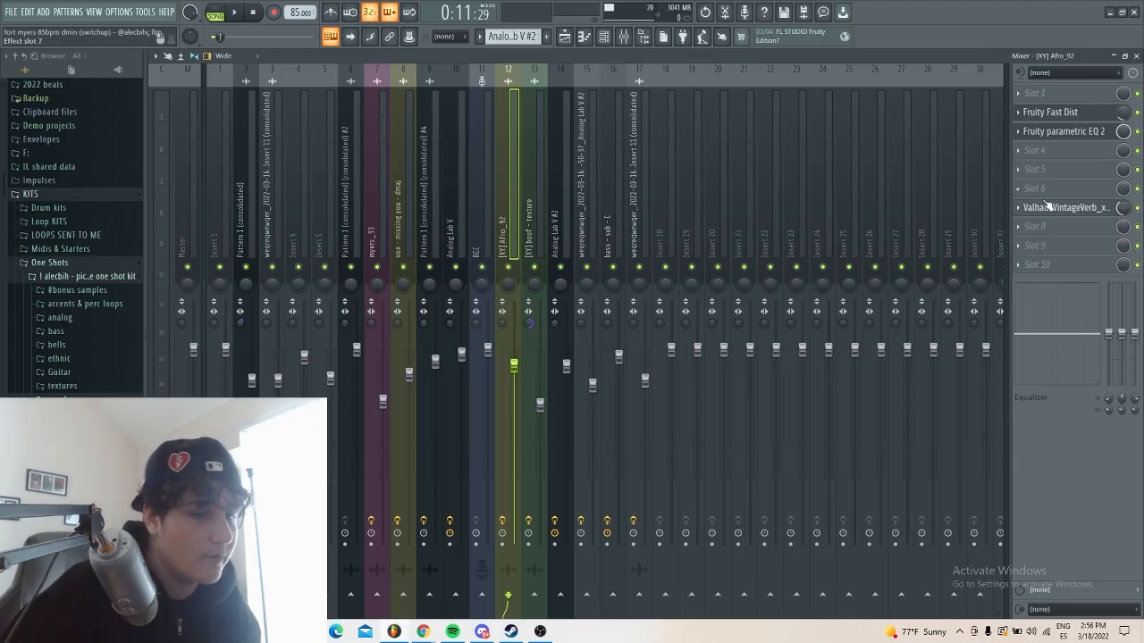
{"action": "left_click", "coordinate": [1049, 206]}
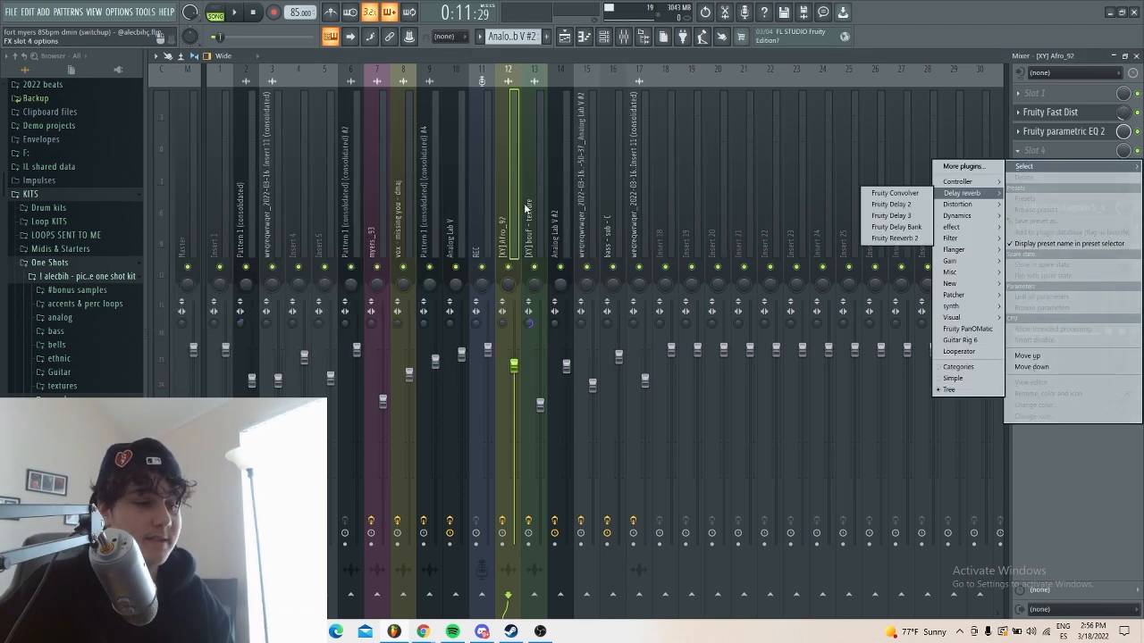
{"action": "left_click", "coordinate": [528, 208]}
Compare the [XY] Afro_92 loop with its insert effects bypassed and enabled during playback, then stop in the playlist.
{"action": "left_click", "coordinate": [504, 521]}
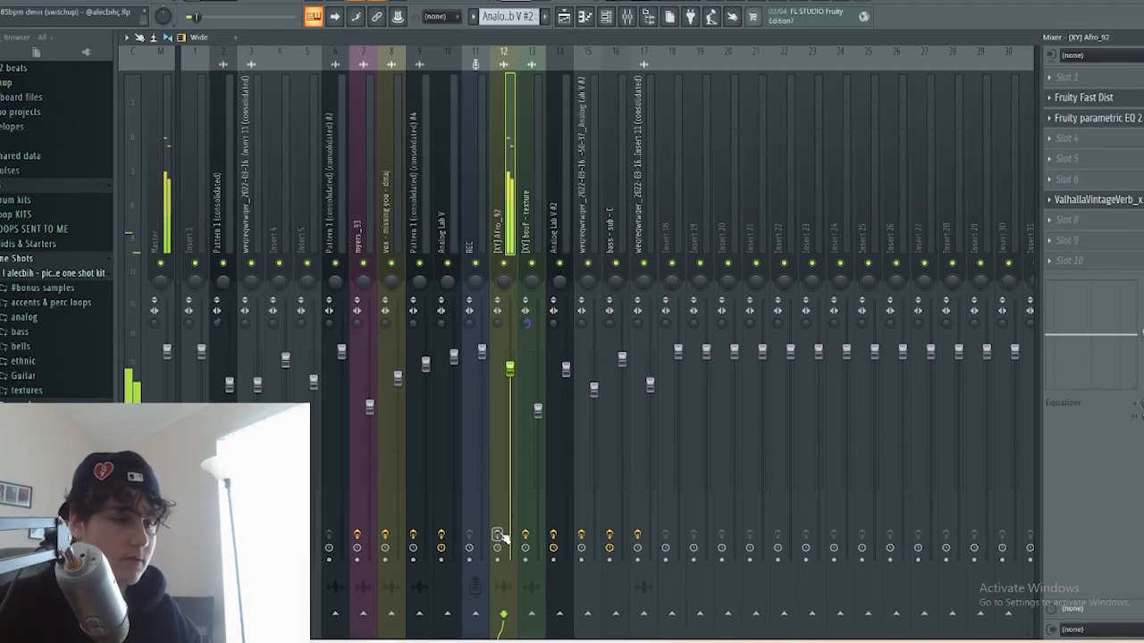
{"action": "left_click", "coordinate": [500, 535]}
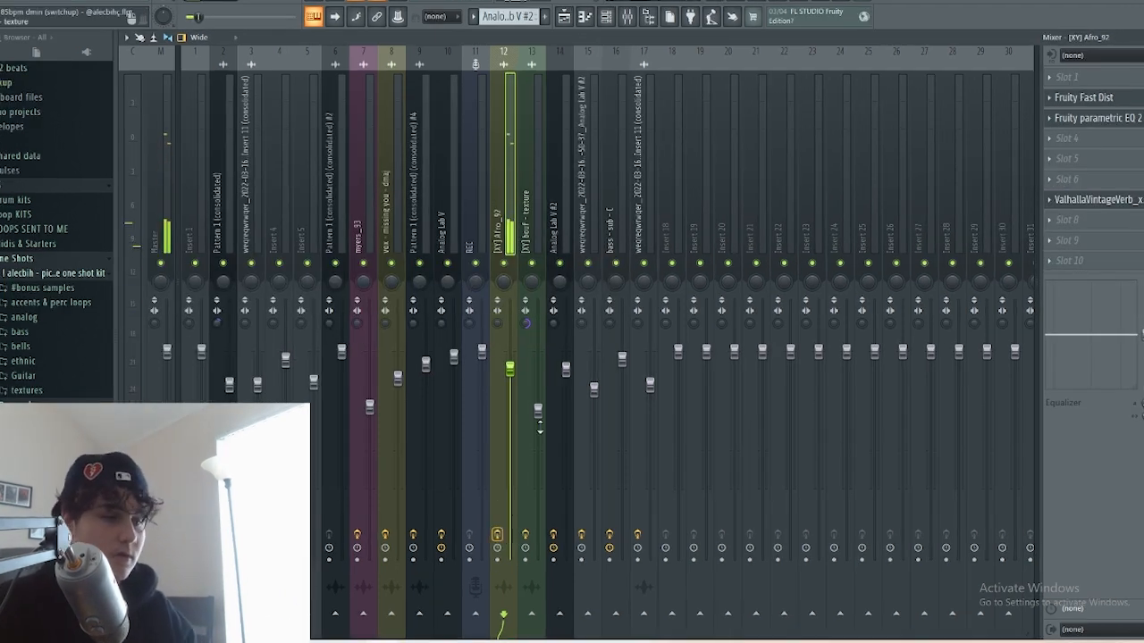
{"action": "left_click", "coordinate": [564, 17]}
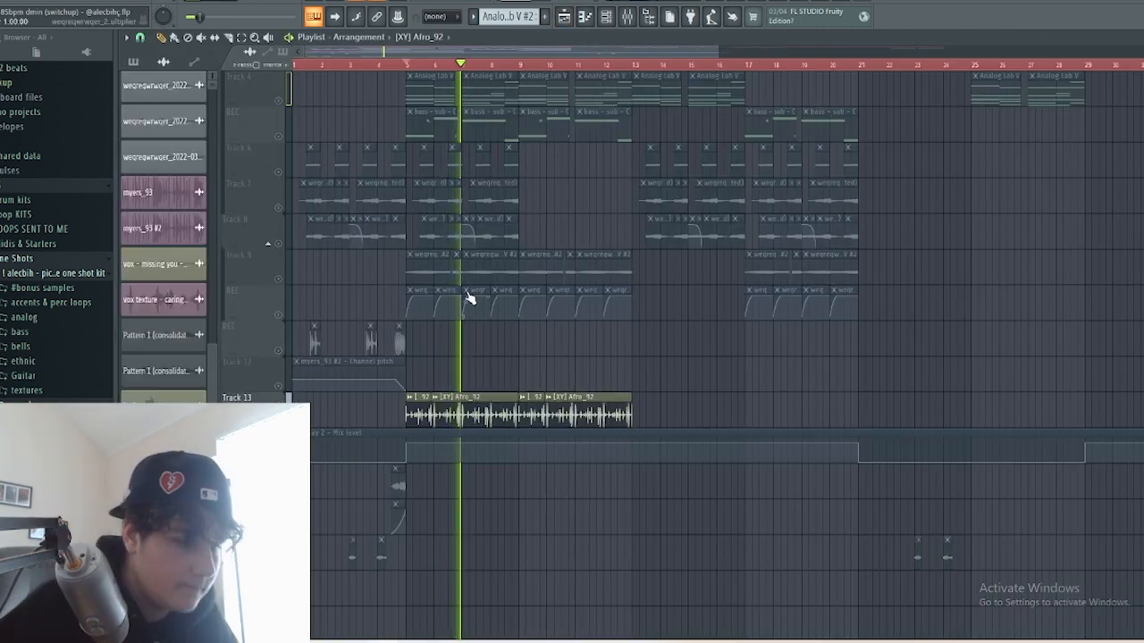
{"action": "key", "text": "space"}
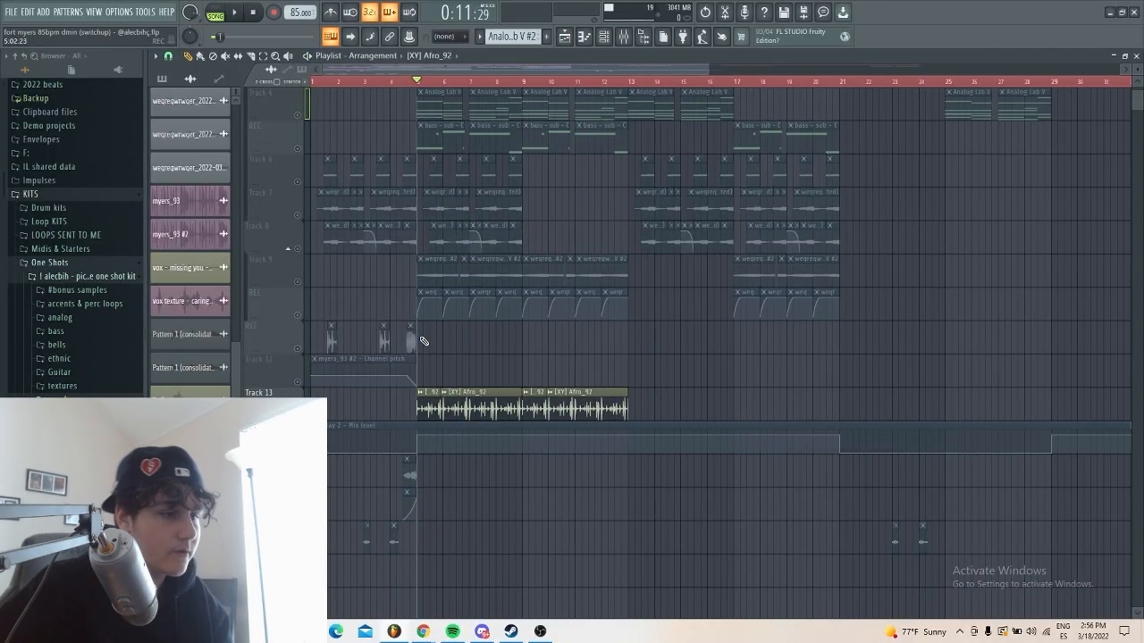
Inspect the bass - sub - C notes in the piano roll, then return to the playlist and unsolo the tracks.
{"action": "scroll", "coordinate": [425, 341], "scroll_direction": "up", "scroll_amount": 5}
{"action": "double_click", "coordinate": [606, 247]}
{"action": "scroll", "coordinate": [605, 248], "scroll_direction": "down", "scroll_amount": 2}
{"action": "key", "text": "ctrl+a"}
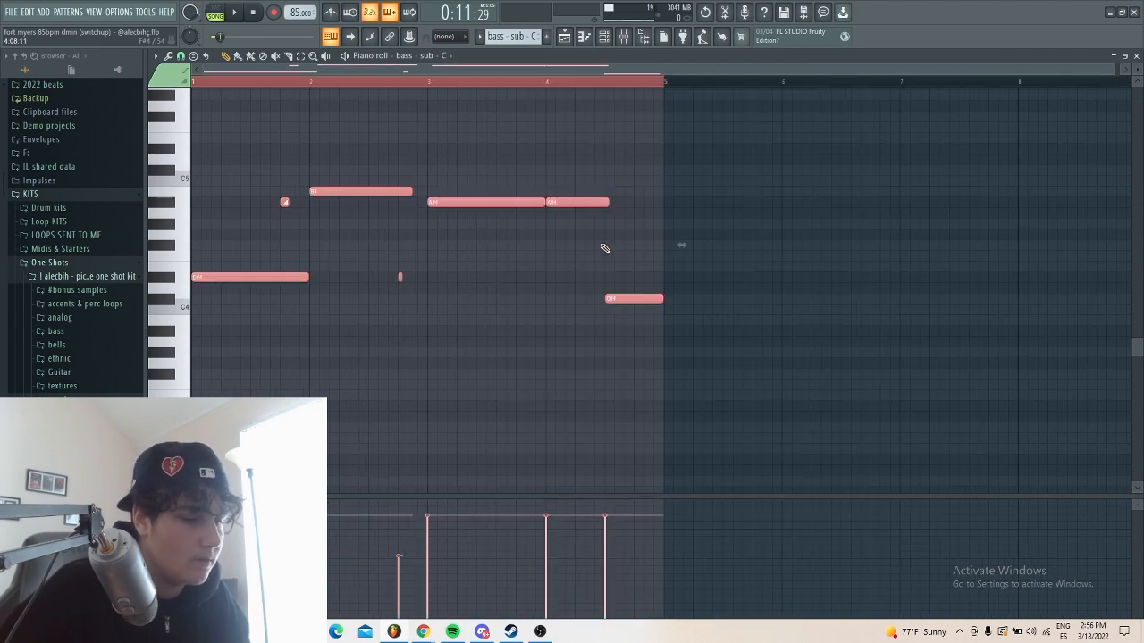
{"action": "key", "text": "Escape"}
{"action": "right_click", "coordinate": [298, 182]}
{"action": "right_click", "coordinate": [298, 182]}
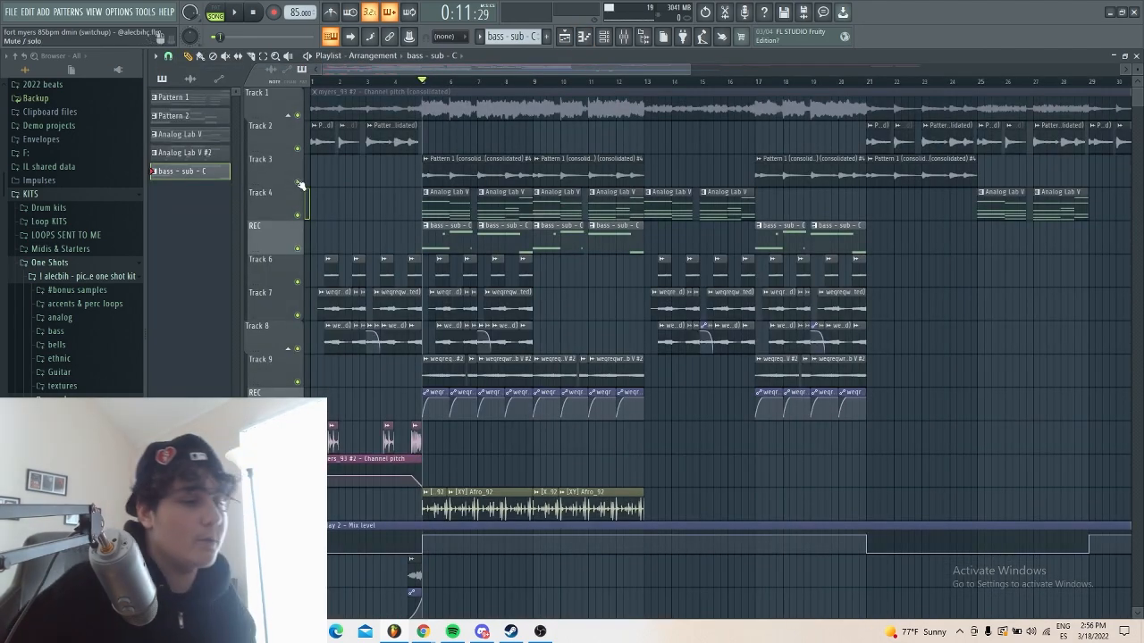
Select the two bass - sub - C clips at bar 45 and review their place in the arrangement.
{"action": "scroll", "coordinate": [372, 153], "scroll_direction": "down", "scroll_amount": 3}
{"action": "scroll", "coordinate": [969, 272], "scroll_direction": "up", "scroll_amount": 3}
{"action": "left_click_drag", "start_coordinate": [969, 272], "coordinate": [695, 193]}
{"action": "left_click_drag", "start_coordinate": [690, 242], "coordinate": [980, 278]}
{"action": "scroll", "coordinate": [962, 289], "scroll_direction": "down", "scroll_amount": 3}
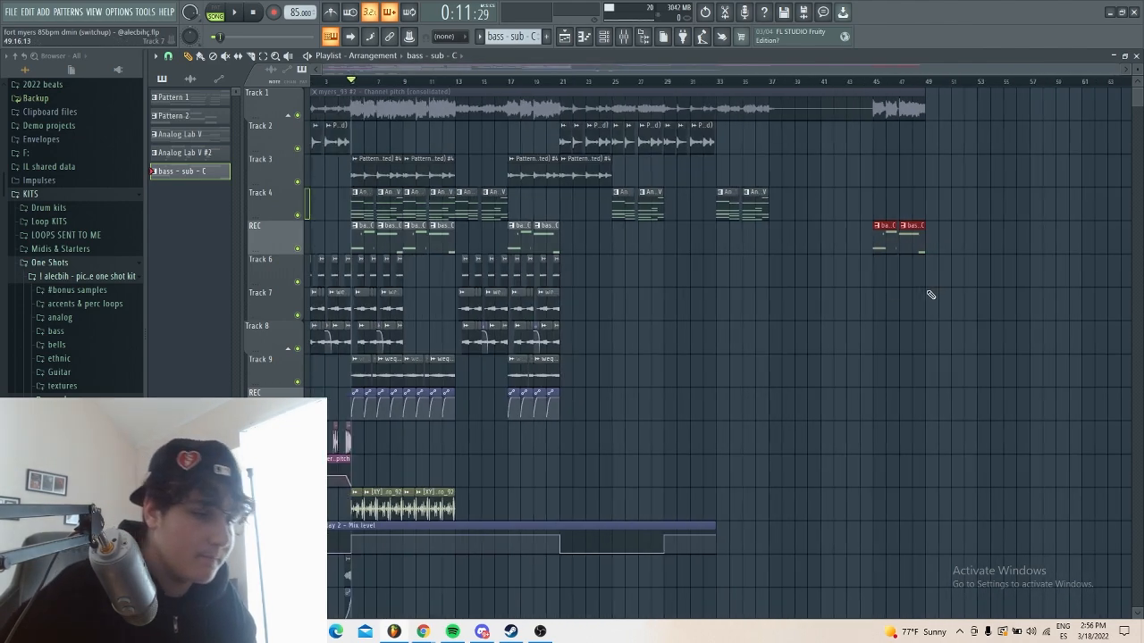
{"action": "scroll", "coordinate": [930, 295], "scroll_direction": "down", "scroll_amount": 1}
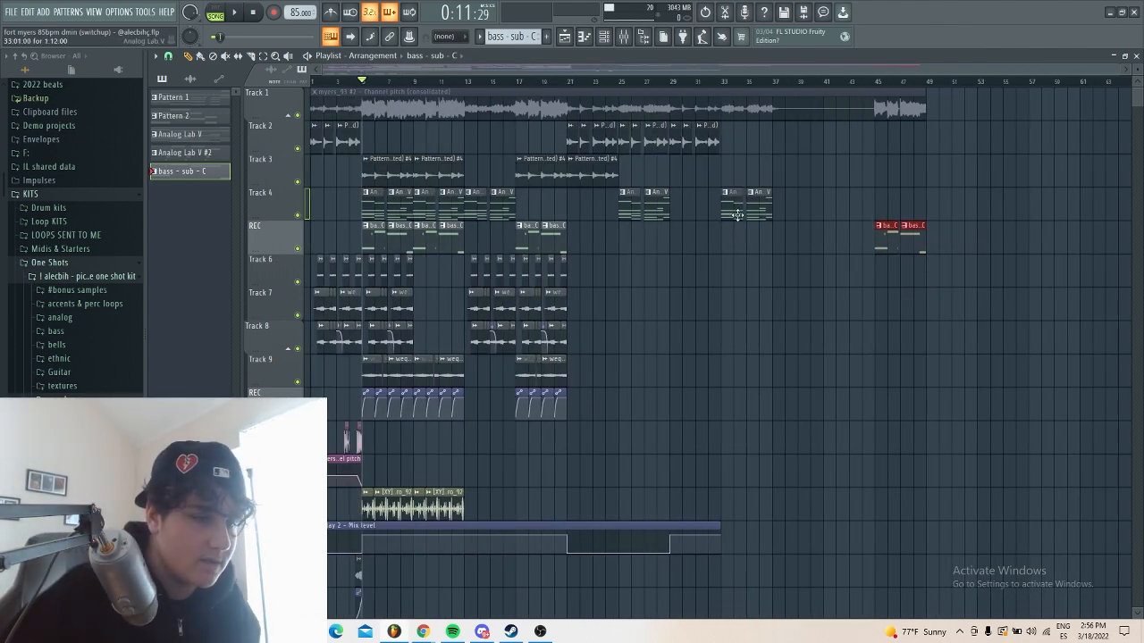
{"action": "left_click", "coordinate": [898, 307], "text": "ctrl"}
{"action": "left_click_drag", "start_coordinate": [942, 322], "coordinate": [892, 208]}
Select the first bass - sub - C clip and the clips on Tracks 6 to 9 that end at bar 7.
{"action": "scroll", "coordinate": [313, 309], "scroll_direction": "up", "scroll_amount": 5}
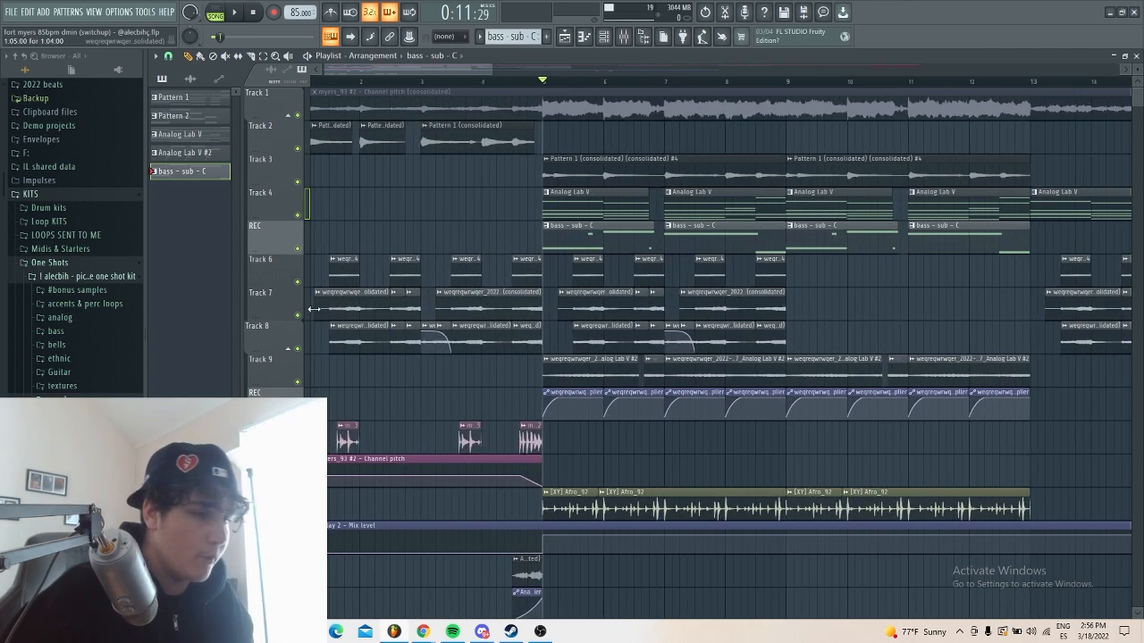
{"action": "scroll", "coordinate": [466, 197], "scroll_direction": "down", "scroll_amount": 2}
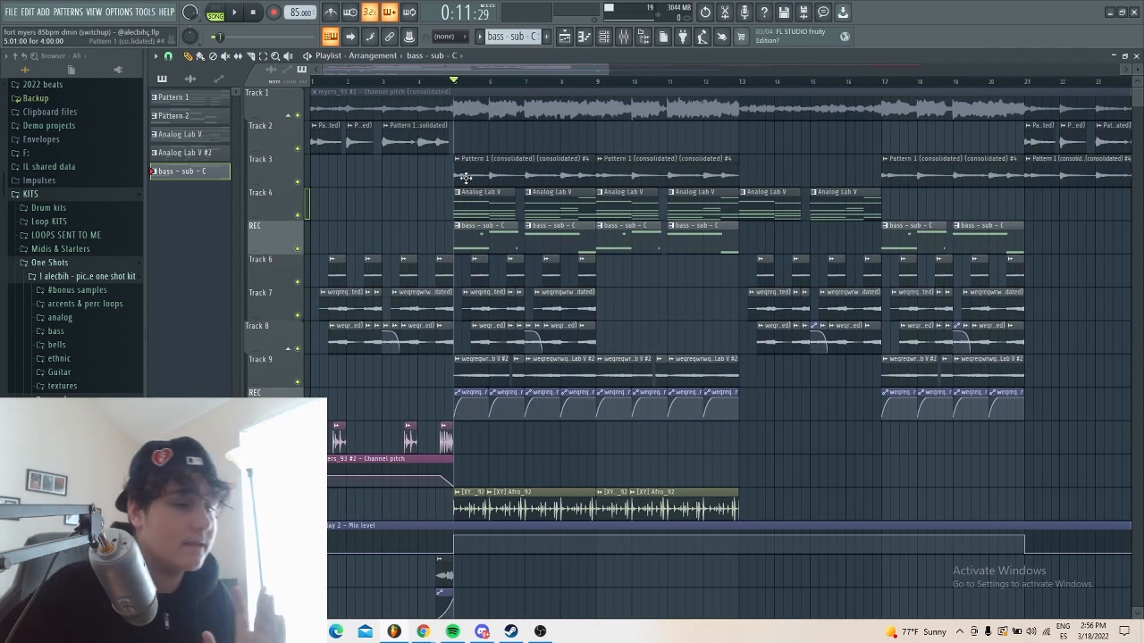
{"action": "scroll", "coordinate": [488, 189], "scroll_direction": "up", "scroll_amount": 4}
{"action": "left_click", "coordinate": [578, 213], "text": "ctrl"}
{"action": "left_click_drag", "start_coordinate": [586, 203], "coordinate": [595, 237]}
{"action": "scroll", "coordinate": [525, 260], "scroll_direction": "down", "scroll_amount": 3}
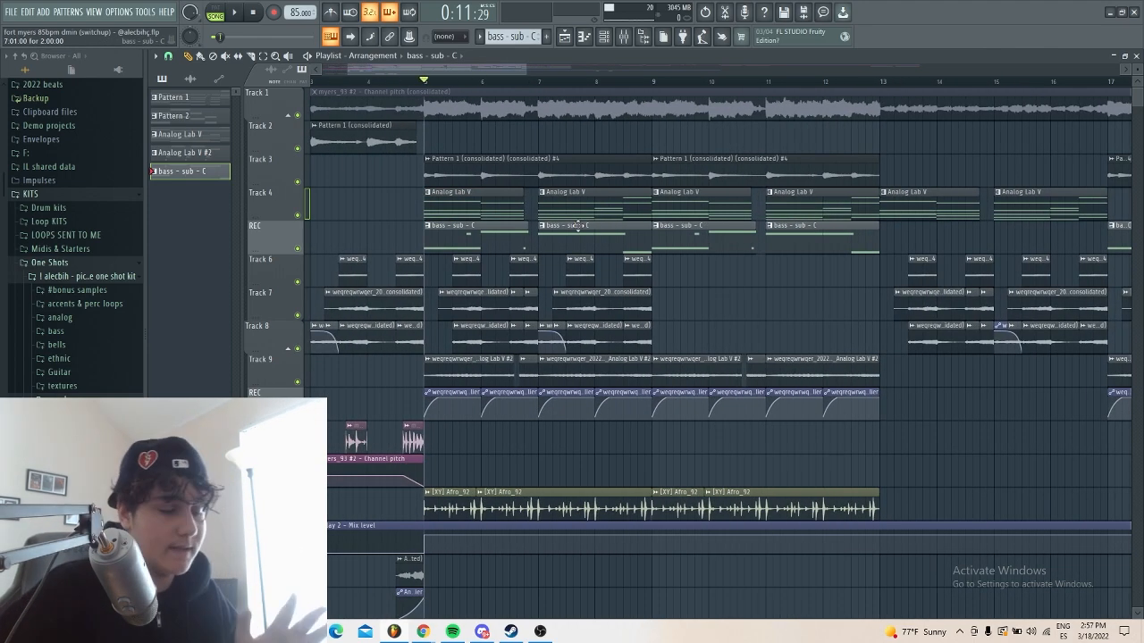
{"action": "scroll", "coordinate": [525, 260], "scroll_direction": "up", "scroll_amount": 4}
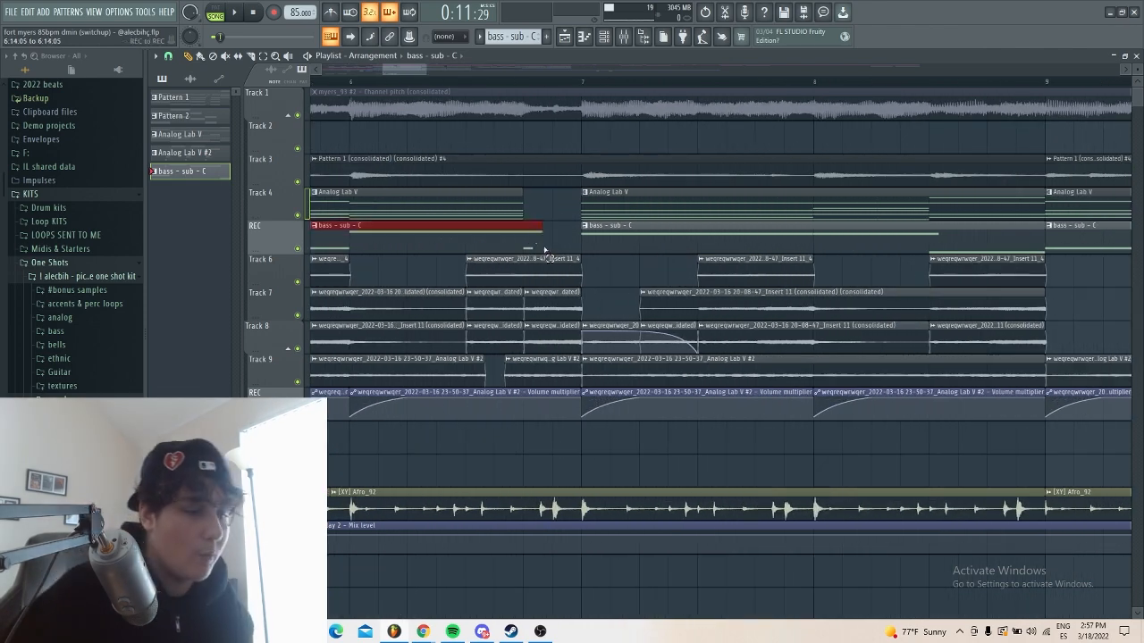
{"action": "left_click_drag", "start_coordinate": [532, 234], "coordinate": [547, 358]}
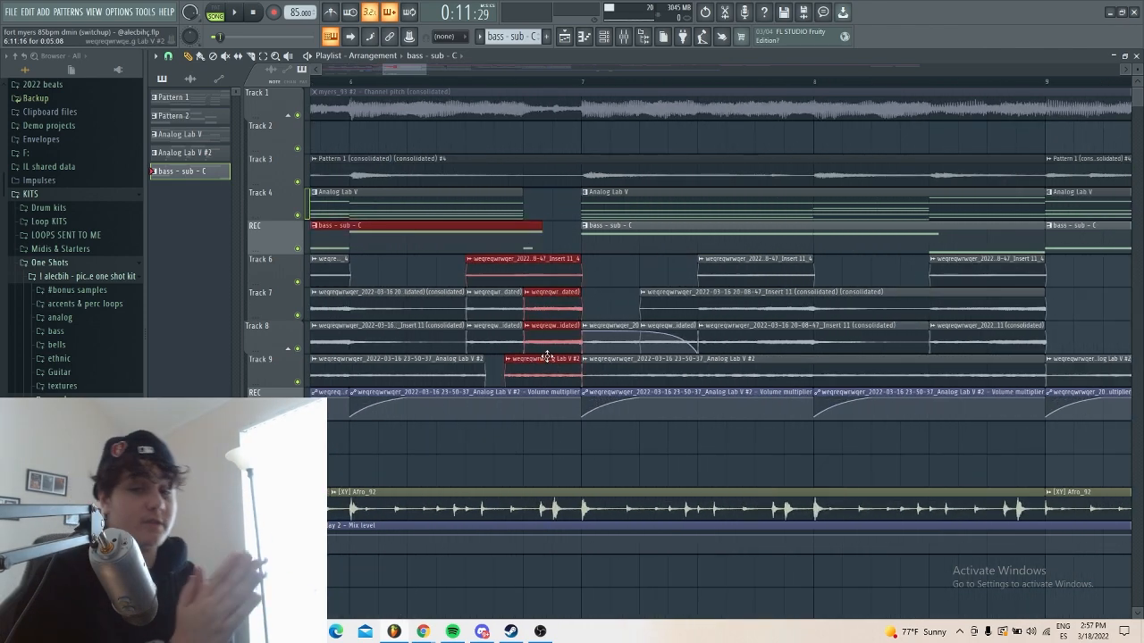
Play the unsoloed arrangement from bar 5, following the phrase endings and the drop-out of Tracks 6 to 8, then stop.
{"action": "scroll", "coordinate": [545, 353], "scroll_direction": "down", "scroll_amount": 4}
{"action": "scroll", "coordinate": [403, 209], "scroll_direction": "up", "scroll_amount": 3}
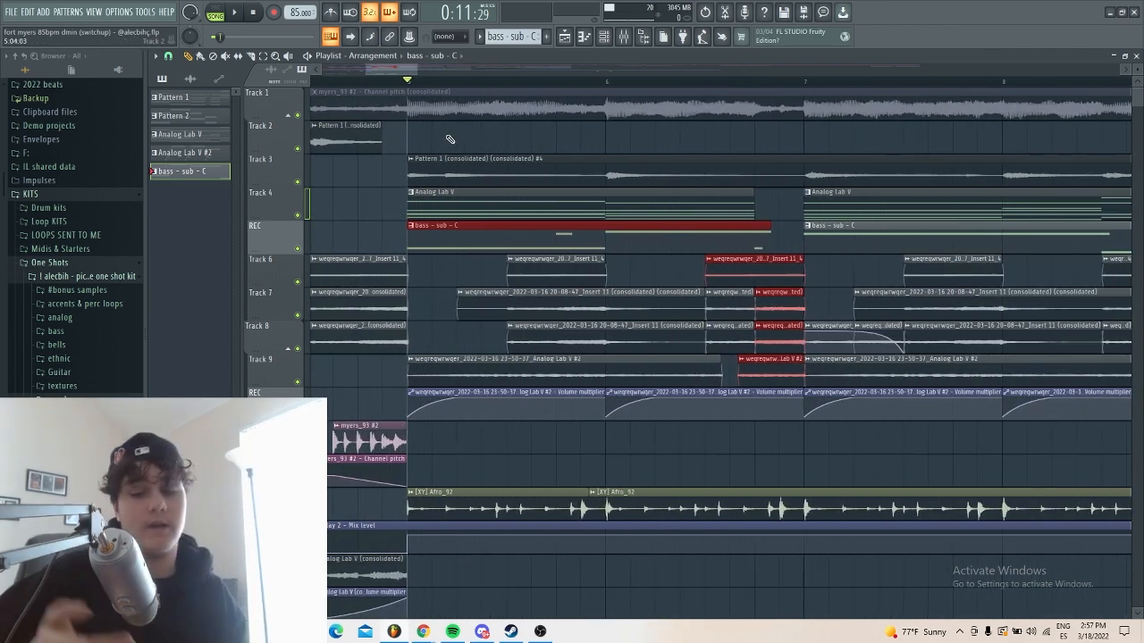
{"action": "key", "text": "space"}
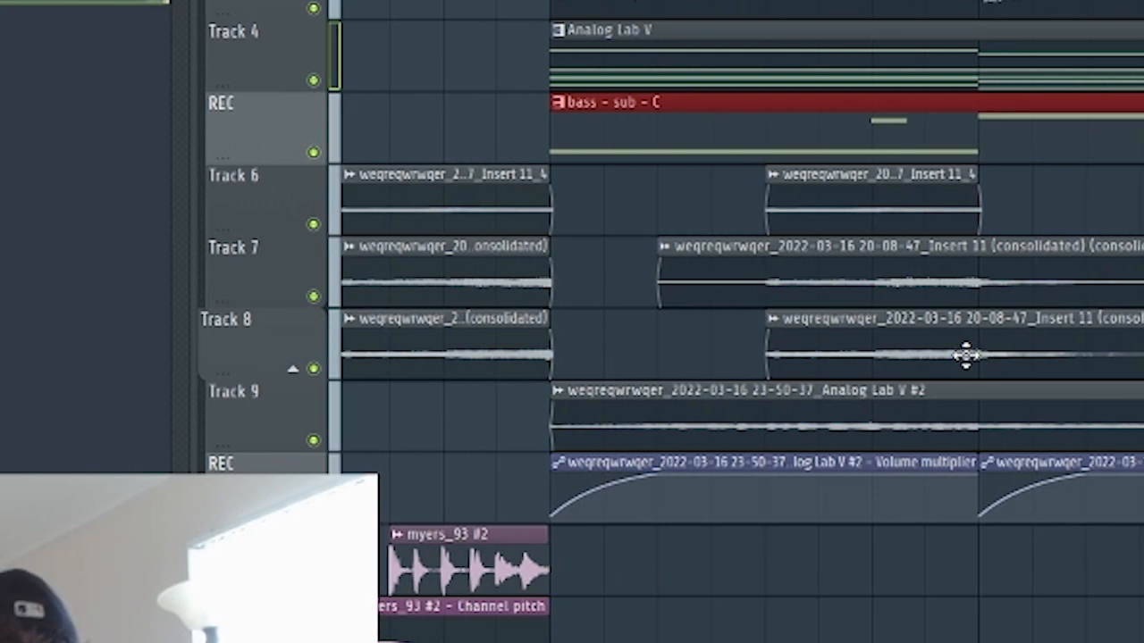
{"action": "scroll", "coordinate": [965, 352], "scroll_direction": "down", "scroll_amount": 5}
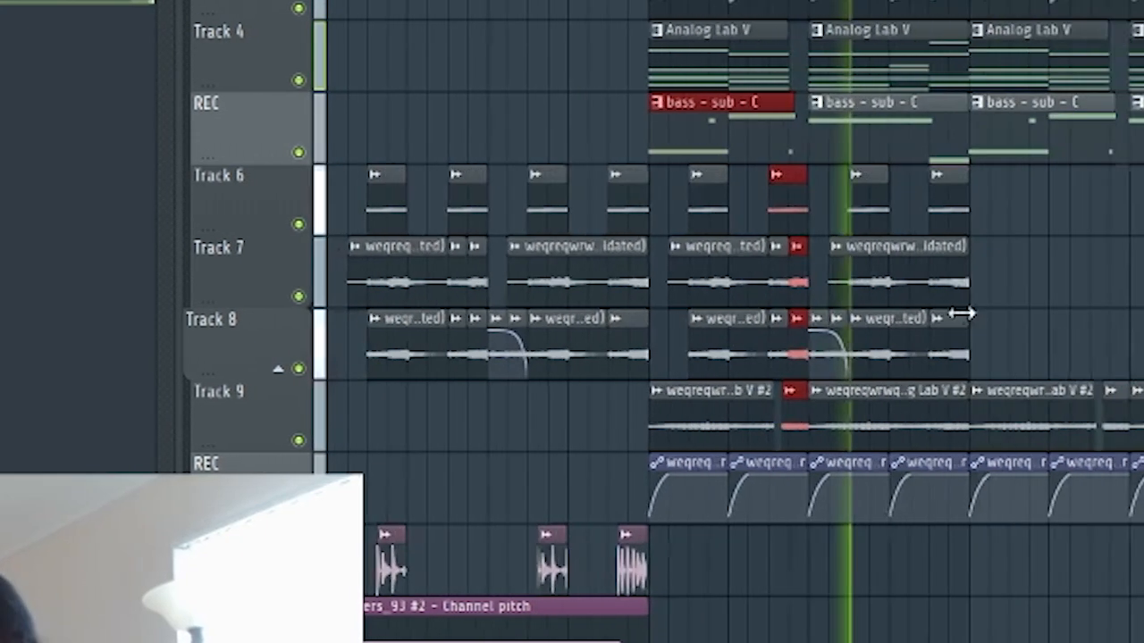
{"action": "scroll", "coordinate": [1016, 266], "scroll_direction": "down", "scroll_amount": 3}
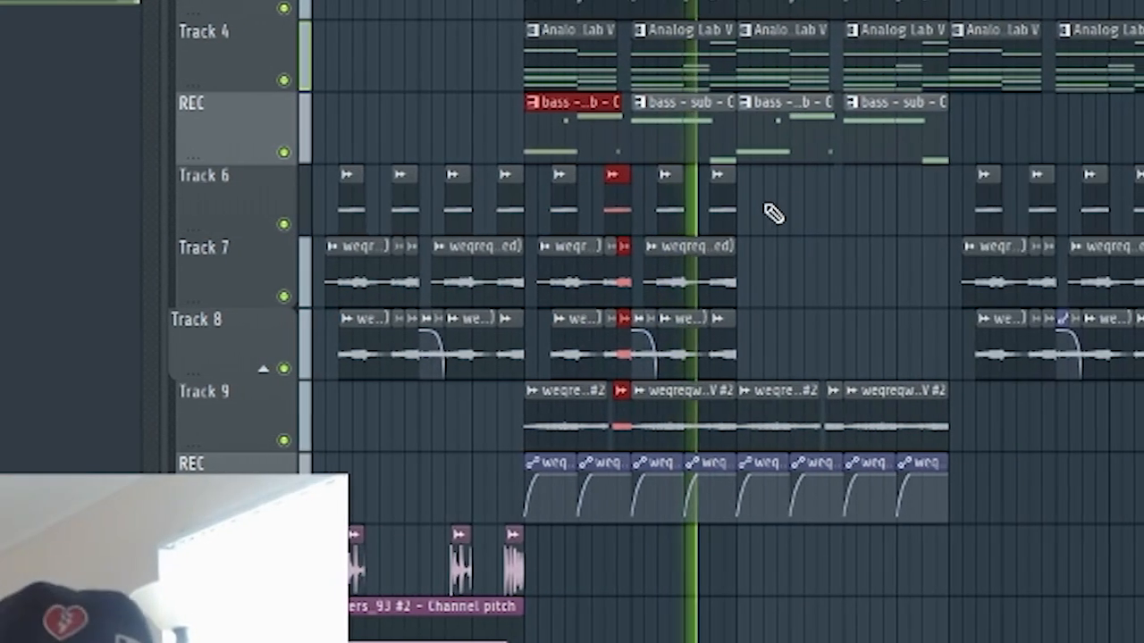
{"action": "scroll", "coordinate": [694, 388], "scroll_direction": "up", "scroll_amount": 5}
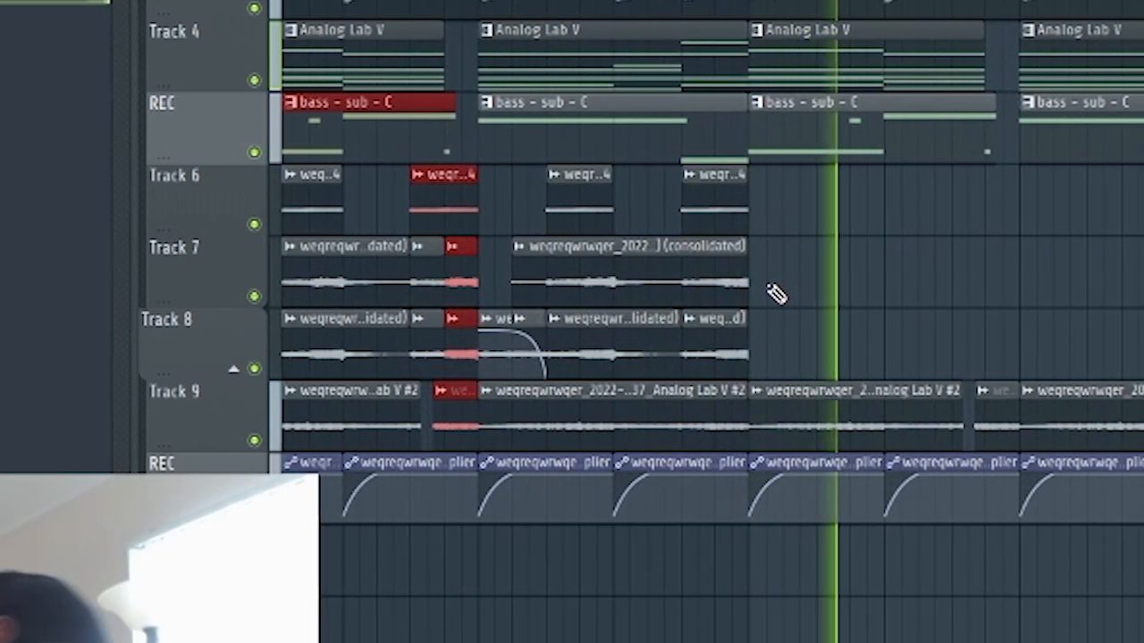
{"action": "scroll", "coordinate": [843, 259], "scroll_direction": "down", "scroll_amount": 4}
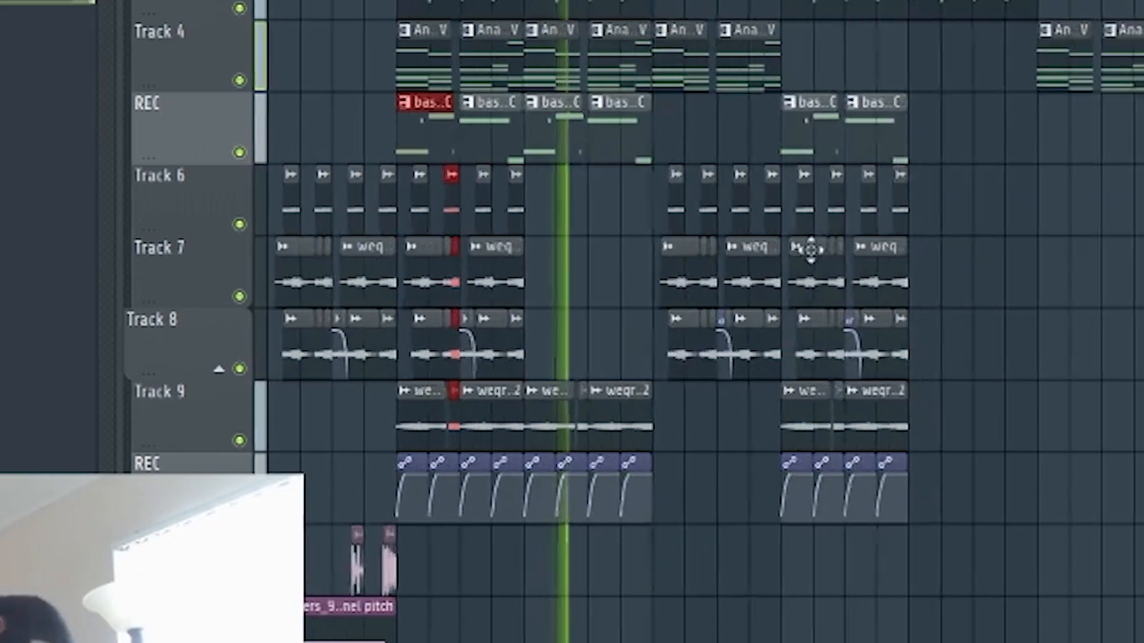
{"action": "key", "text": "space"}
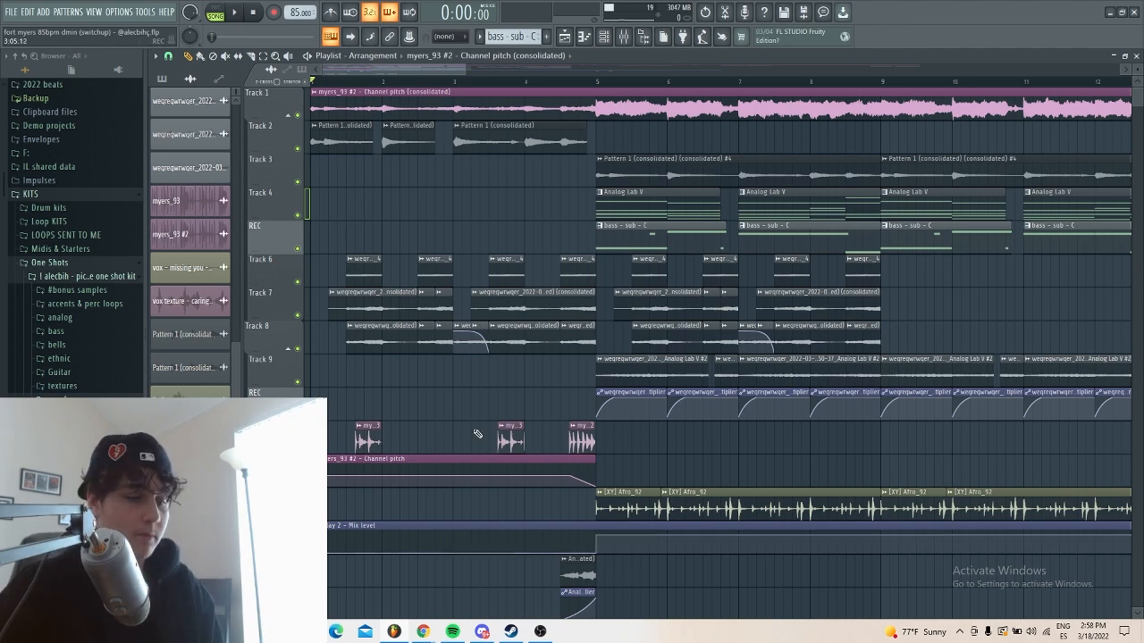
Move the playback position to the start of the Analog Lab V (consolidated) clip on Track 15 in bar 4.
{"action": "scroll", "coordinate": [487, 427], "scroll_direction": "down", "scroll_amount": 4}
{"action": "scroll", "coordinate": [539, 375], "scroll_direction": "up", "scroll_amount": 4}
{"action": "scroll", "coordinate": [577, 243], "scroll_direction": "down", "scroll_amount": 2}
{"action": "left_click_drag", "start_coordinate": [576, 211], "coordinate": [738, 214]}
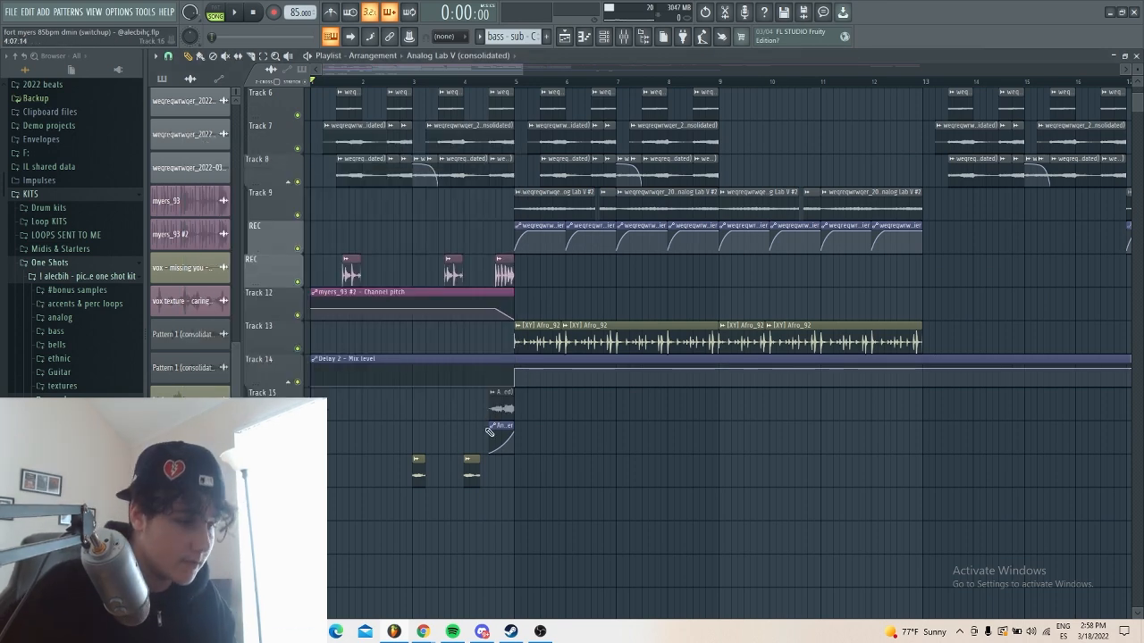
{"action": "scroll", "coordinate": [490, 427], "scroll_direction": "up", "scroll_amount": 5}
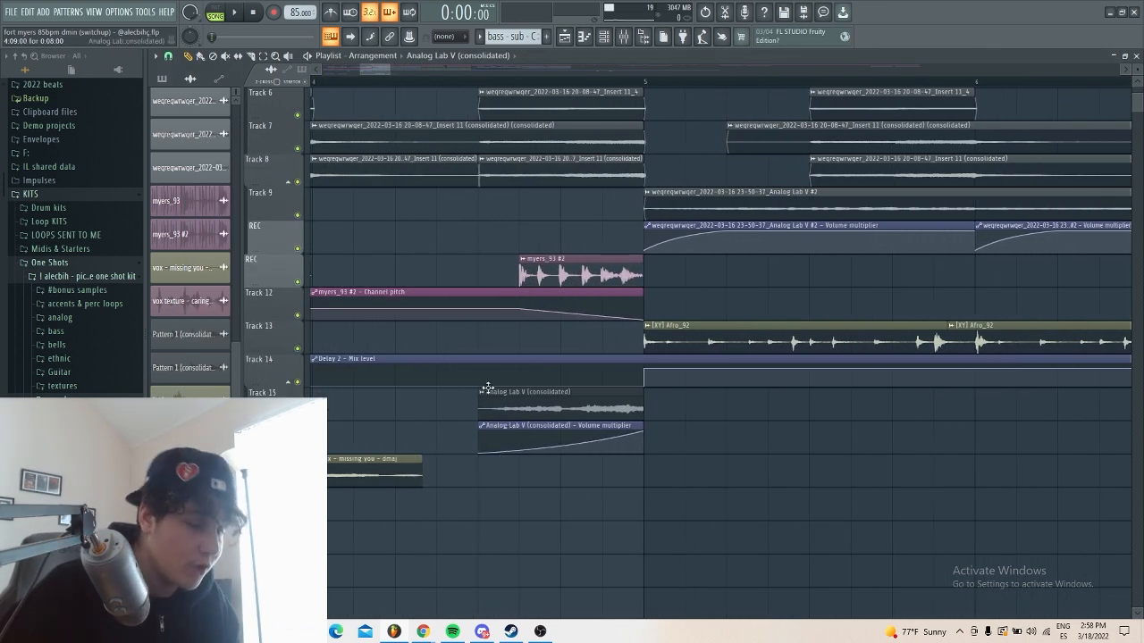
{"action": "left_click", "coordinate": [481, 395]}
{"action": "mouse_move", "coordinate": [627, 495]}
{"action": "left_click", "coordinate": [678, 503]}
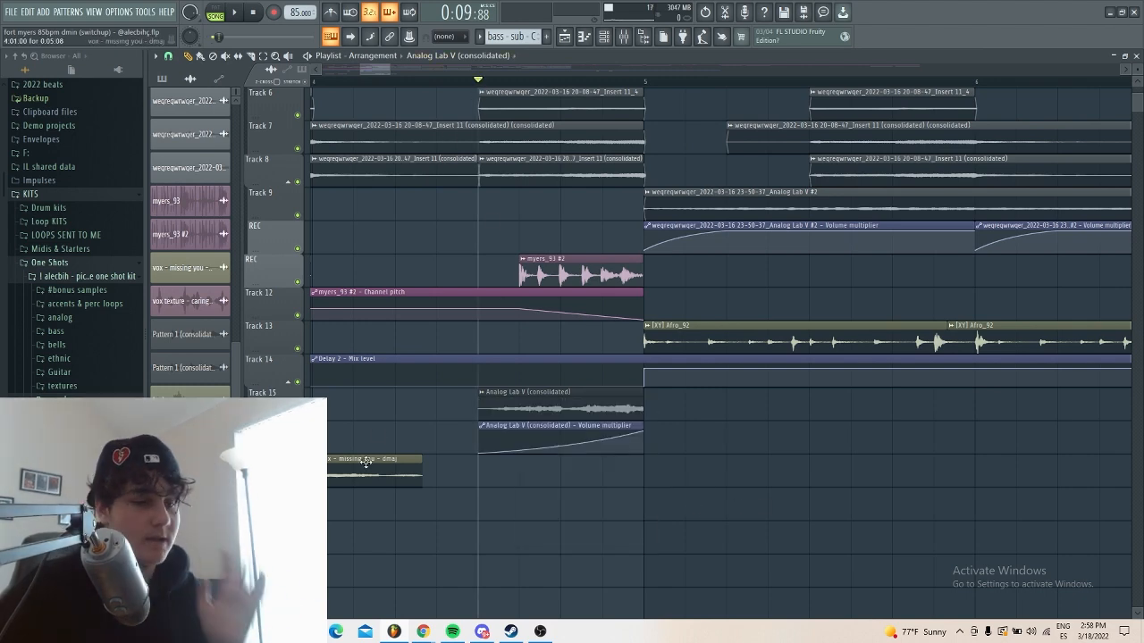
Solo Track 15 with its volume automation, play the Analog Lab V (consolidated) clip, then stop playback.
{"action": "right_click", "coordinate": [297, 416]}
{"action": "left_click", "coordinate": [297, 449]}
{"action": "key", "text": "space"}
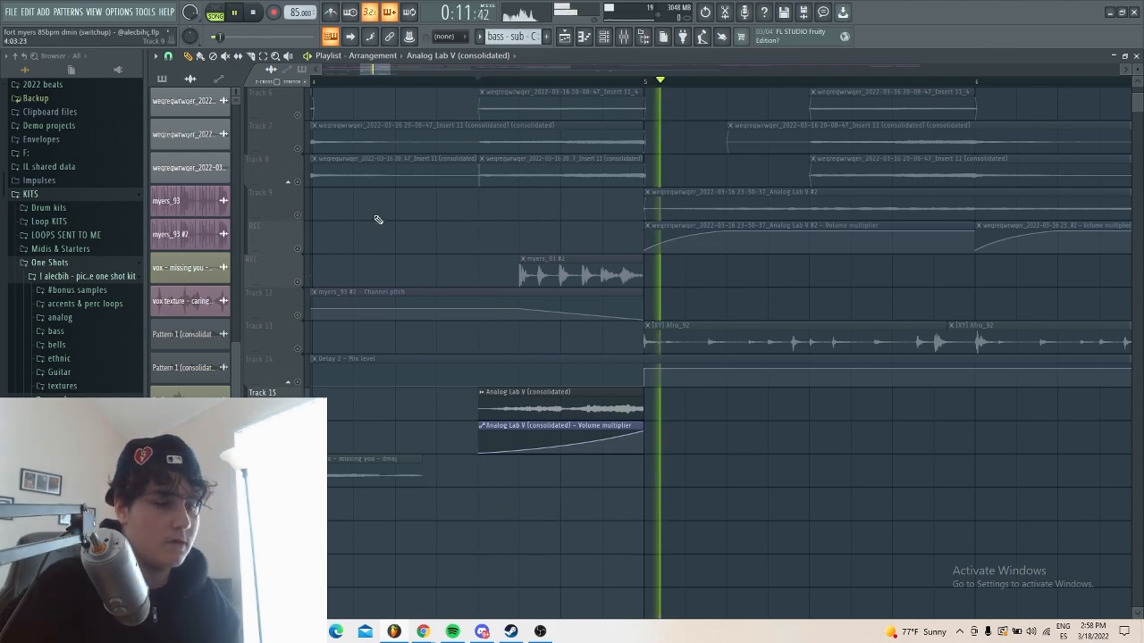
{"action": "key", "text": "space"}
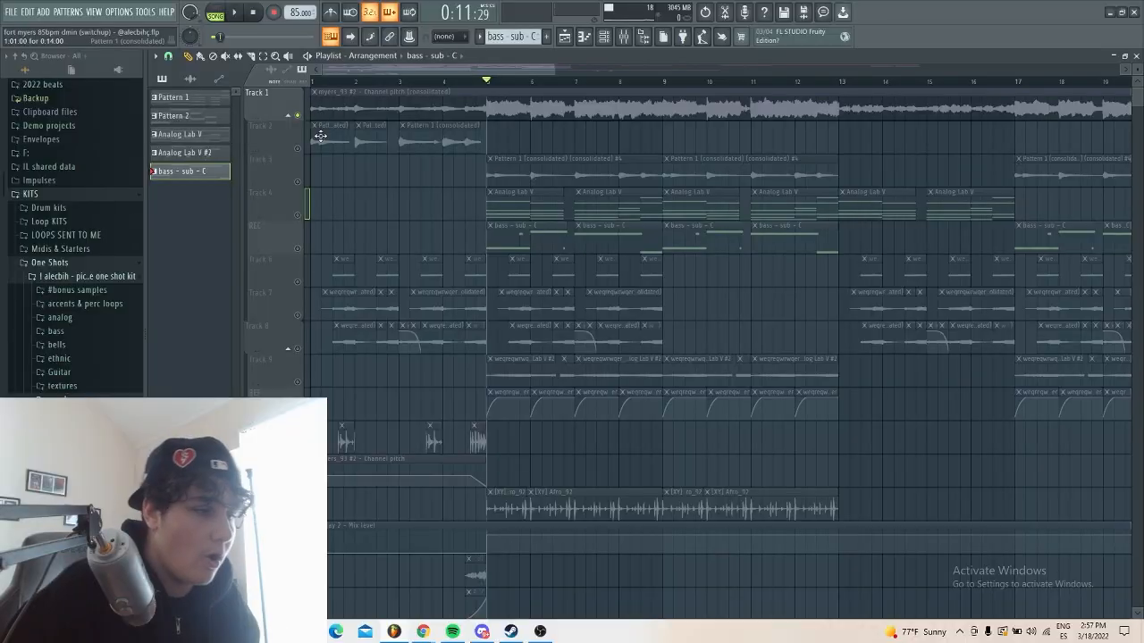
Inspect the consolidated myers_93 #2 clip's channel settings, close them, and play the soloed Track 1 from bar 1.
{"action": "scroll", "coordinate": [322, 134], "scroll_direction": "down", "scroll_amount": 4}
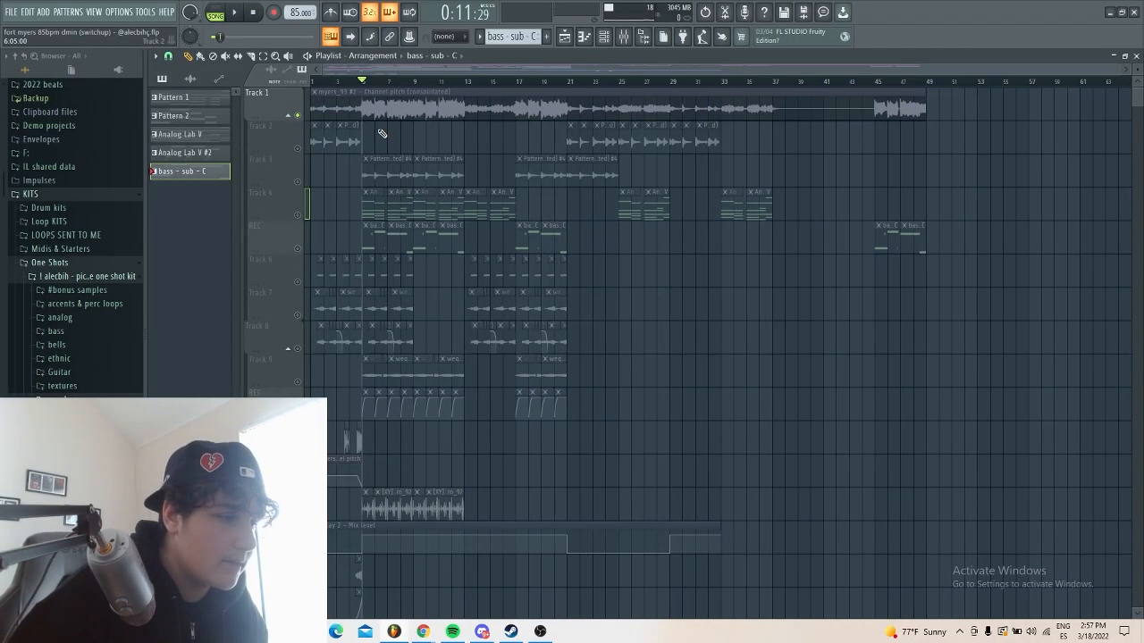
{"action": "double_click", "coordinate": [413, 106]}
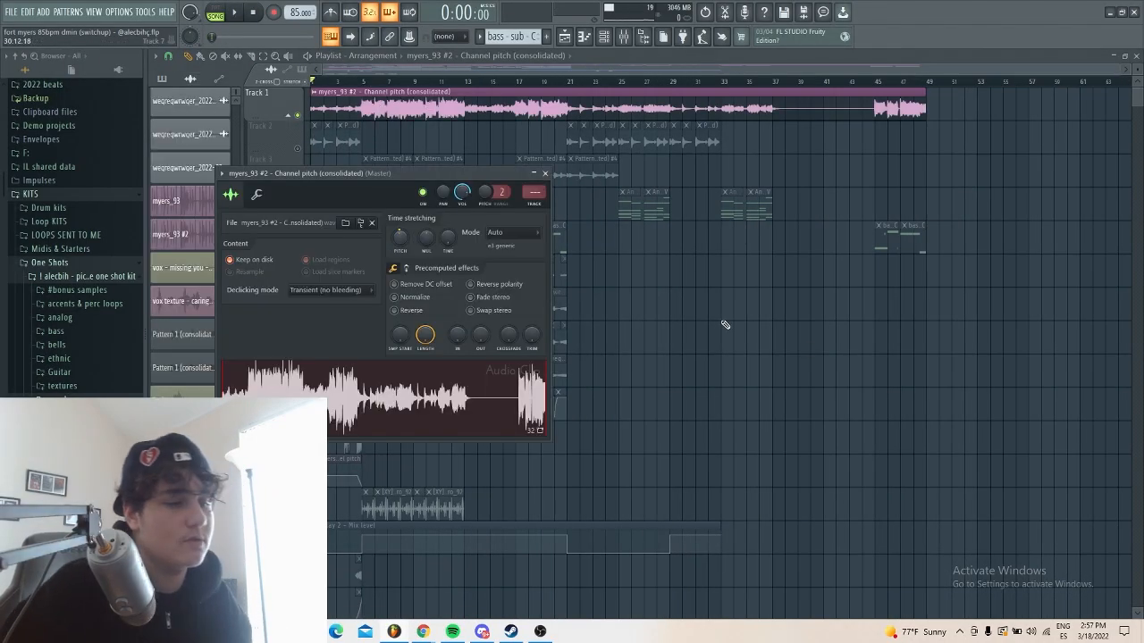
{"action": "left_click", "coordinate": [546, 173]}
{"action": "key", "text": "space"}
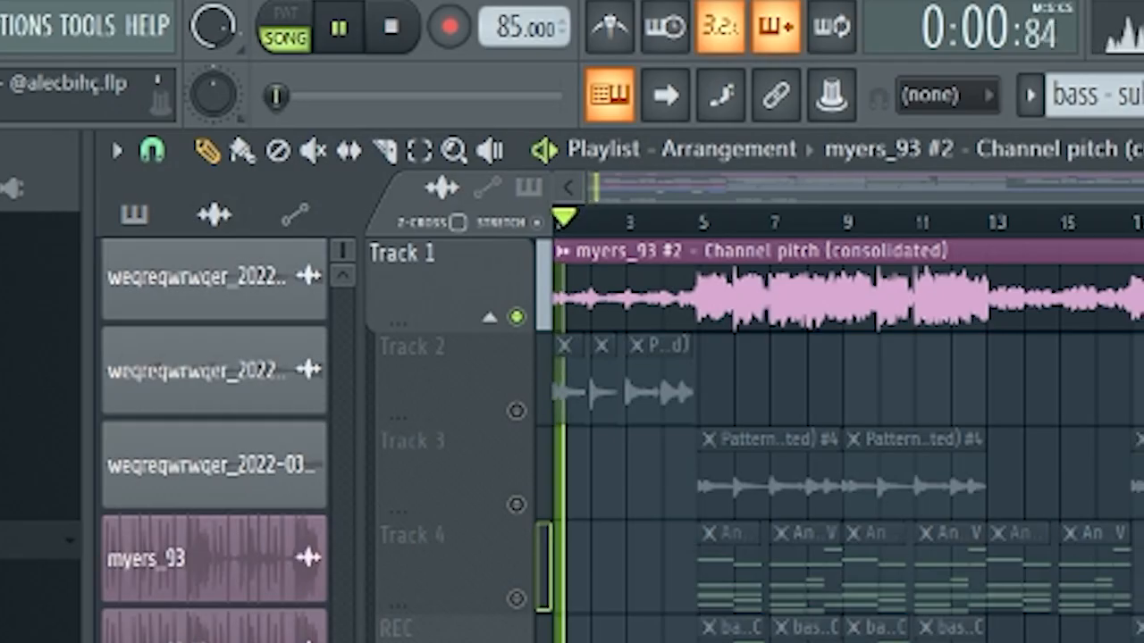